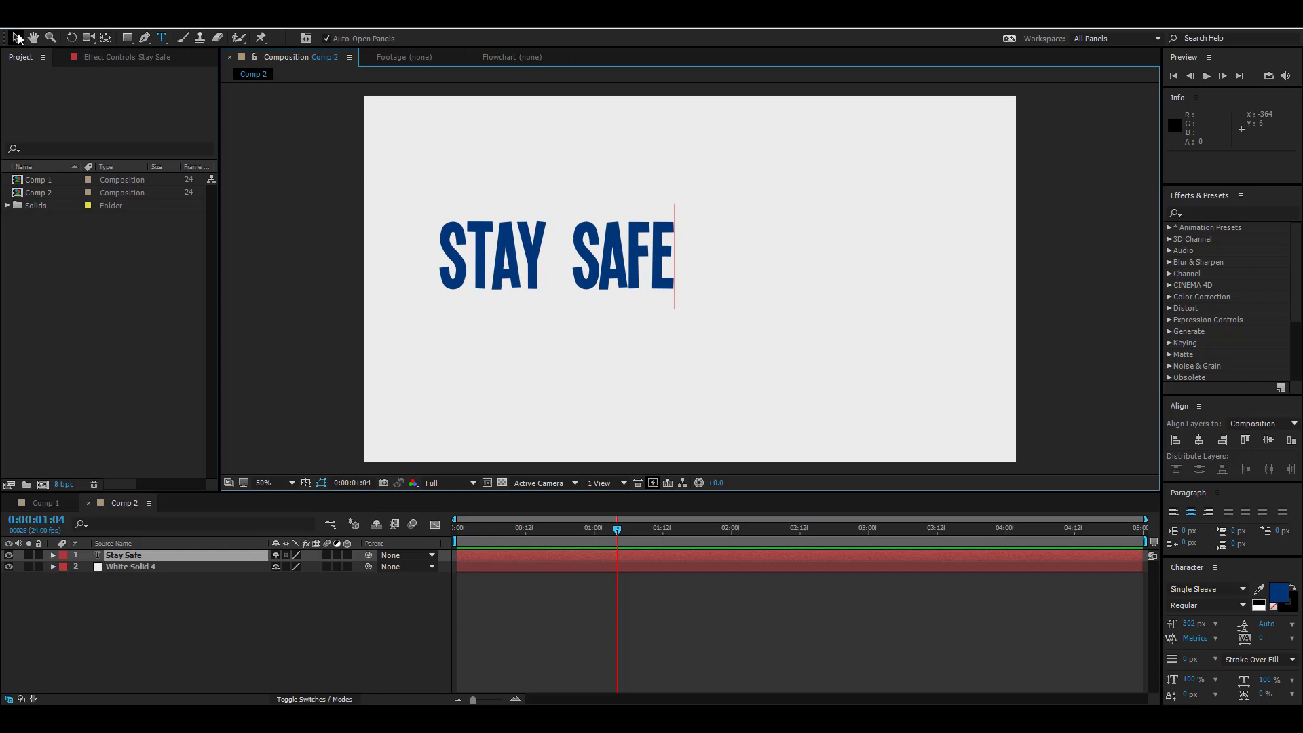
Step: Centre the STAY SAFE paragraph and align its layer to the horizontal and vertical centre of the composition
click(17, 37)
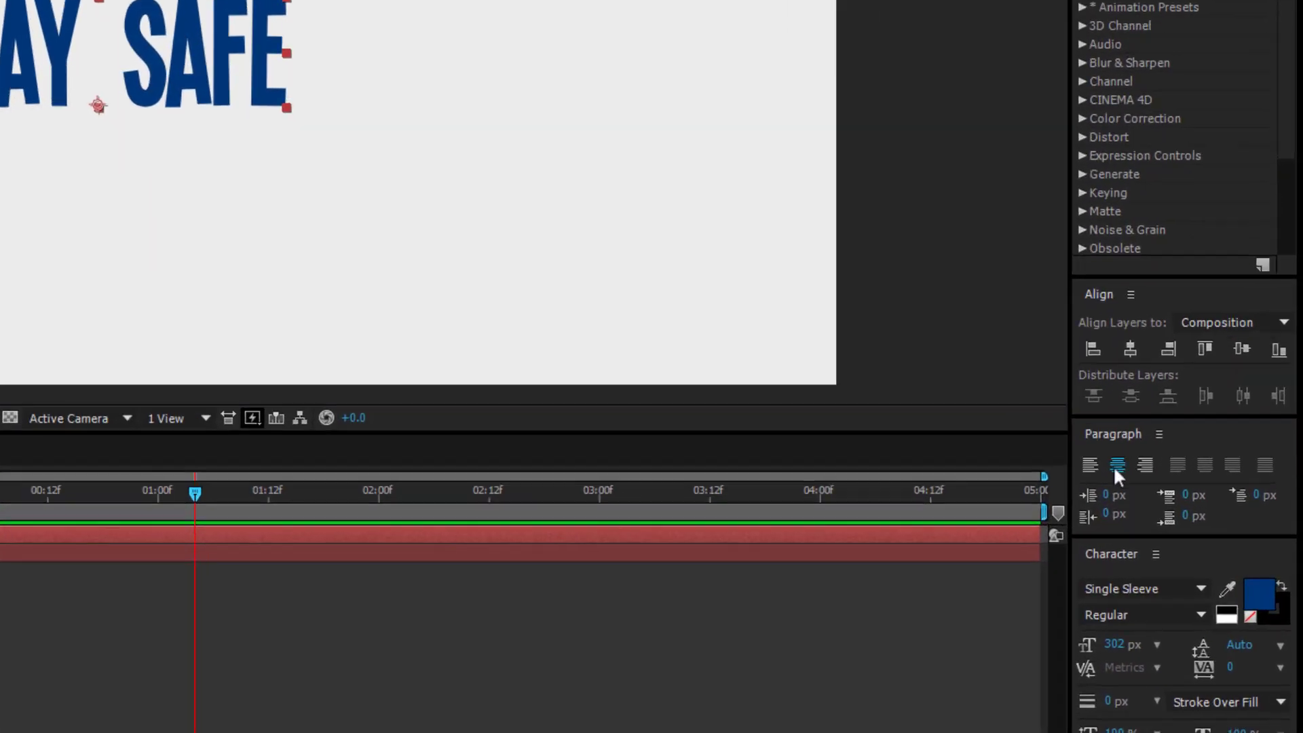
click(1192, 514)
click(1104, 317)
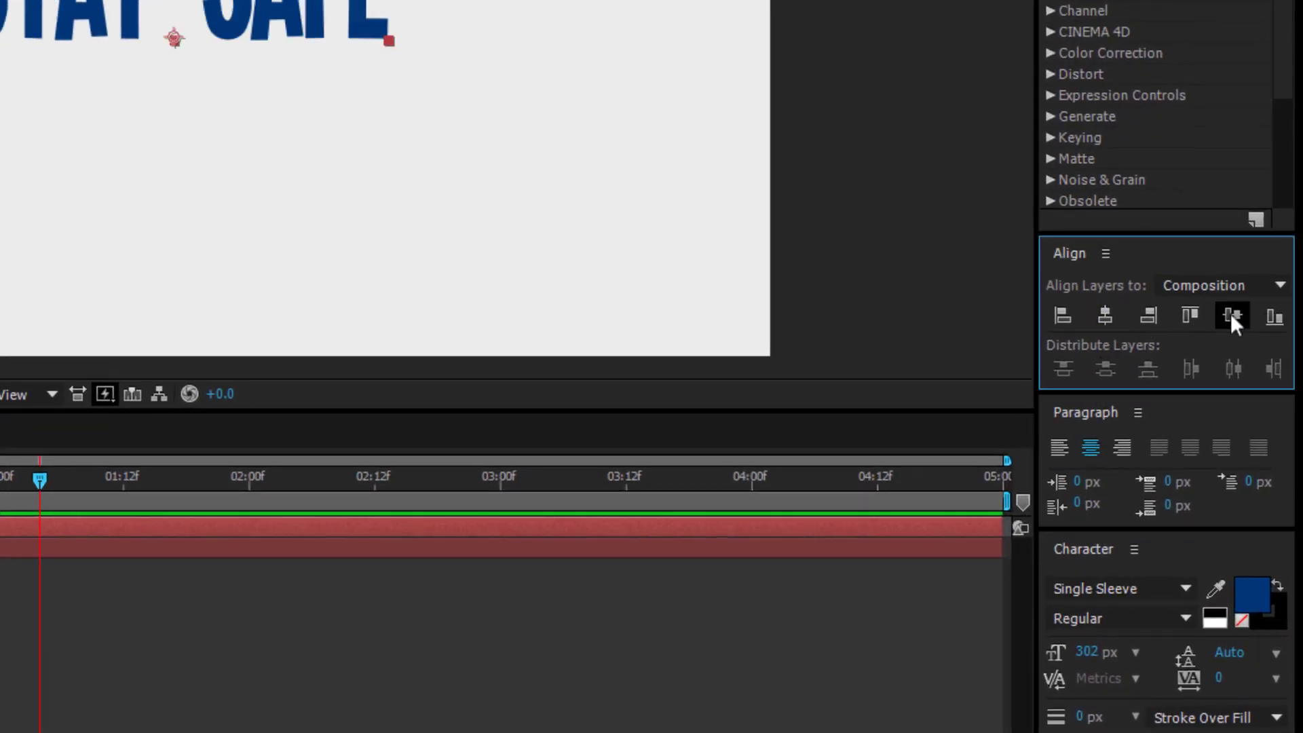
click(1232, 314)
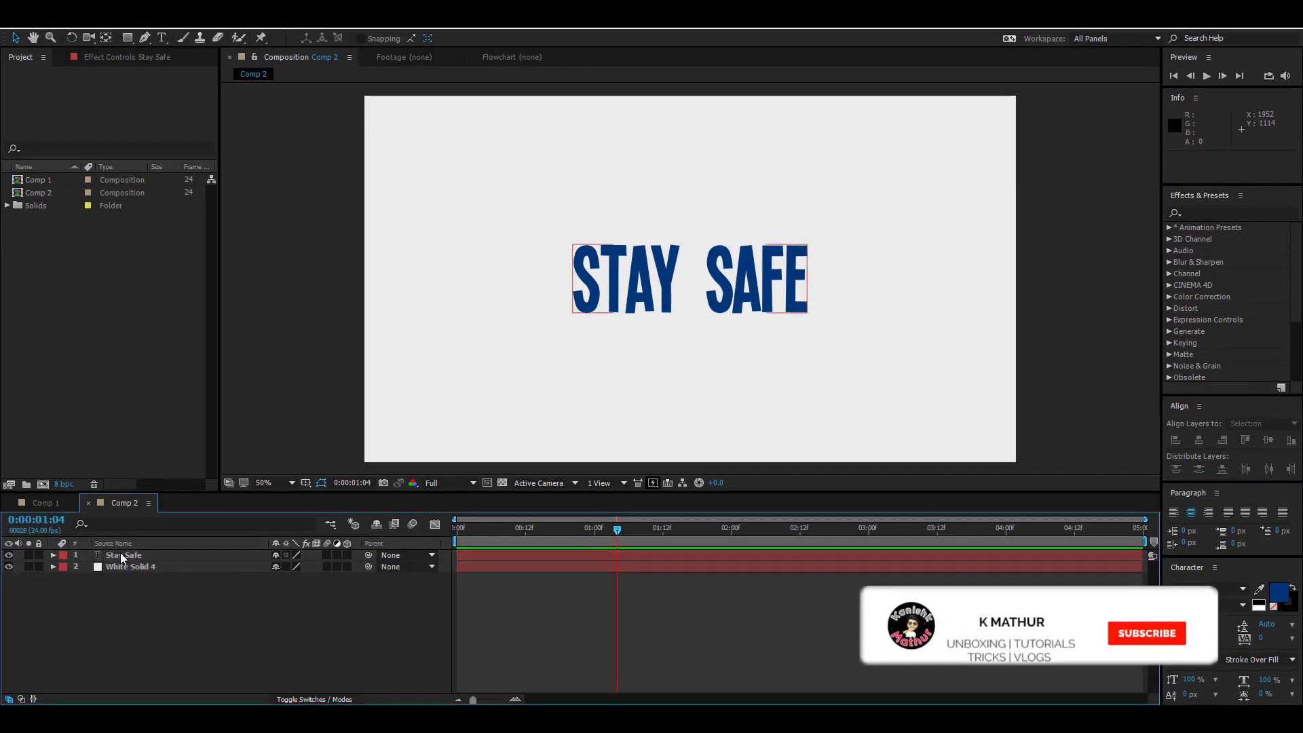
Step: Enable per-character 3D for the Stay Safe text layer
click(88, 555)
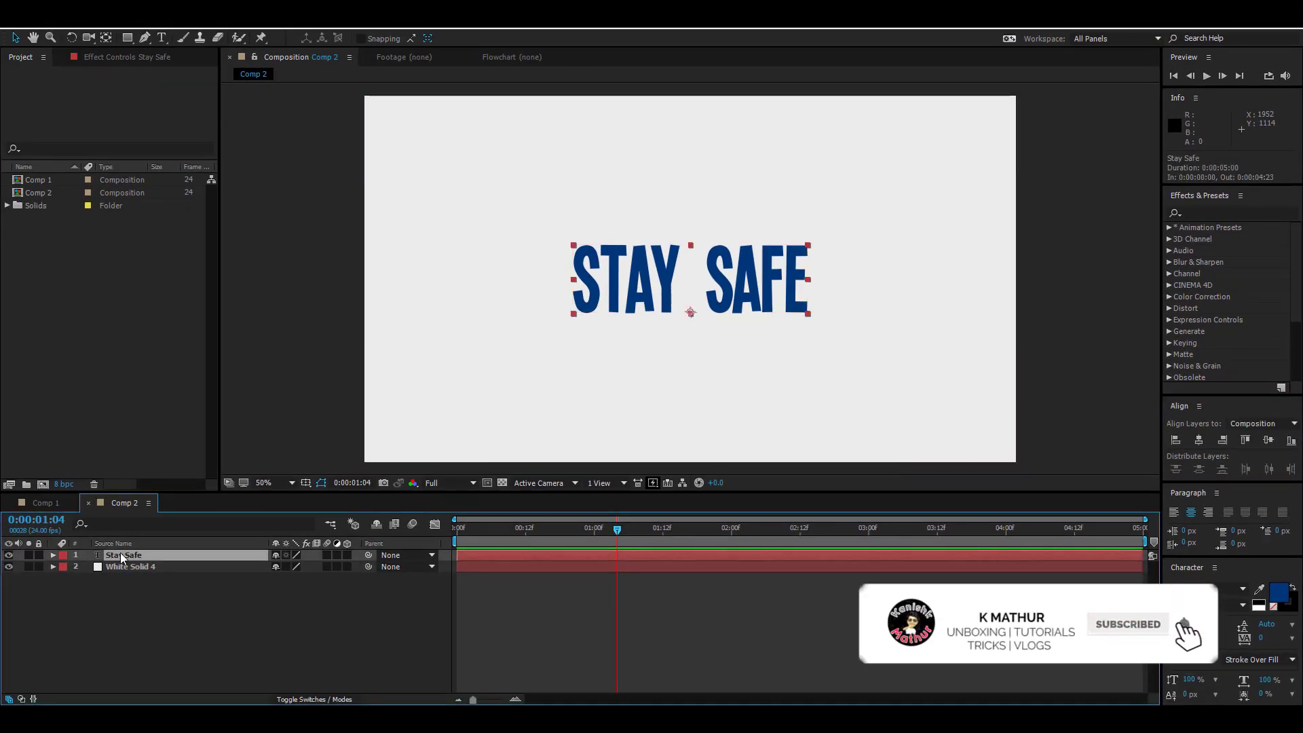
click(54, 555)
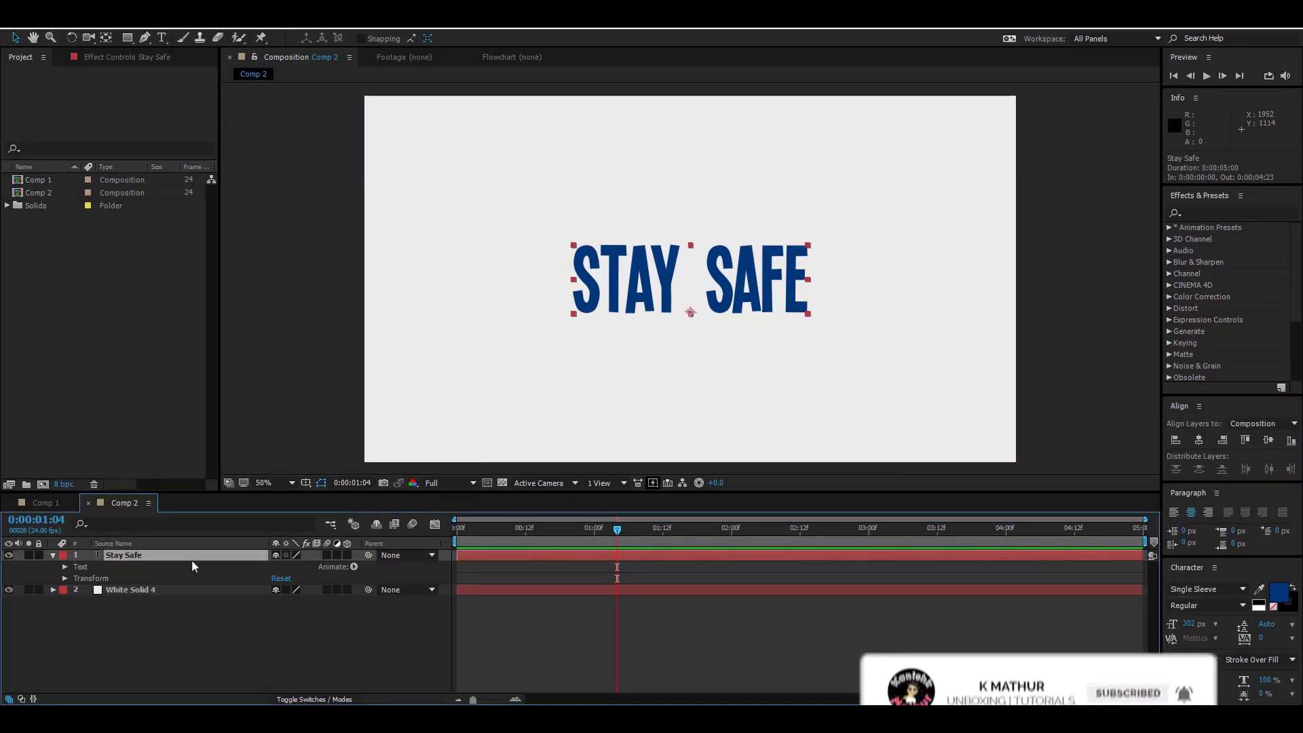
click(354, 567)
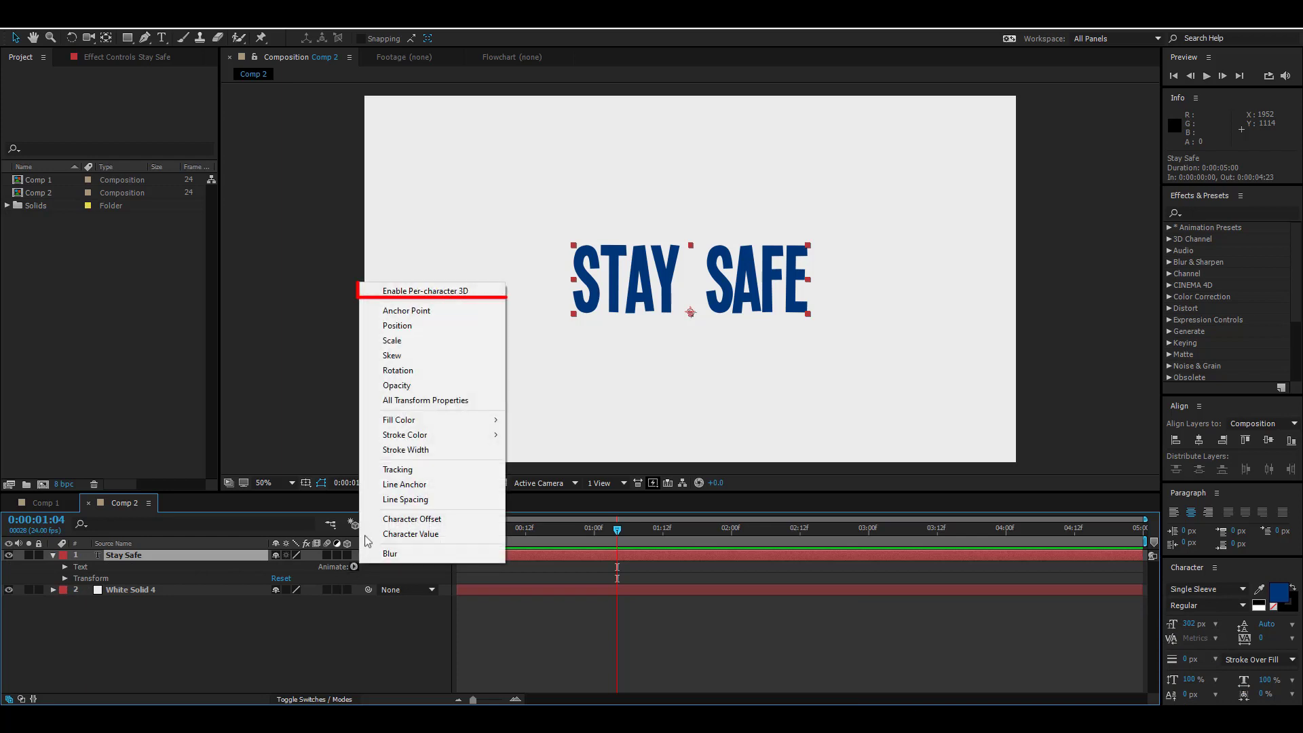
click(464, 292)
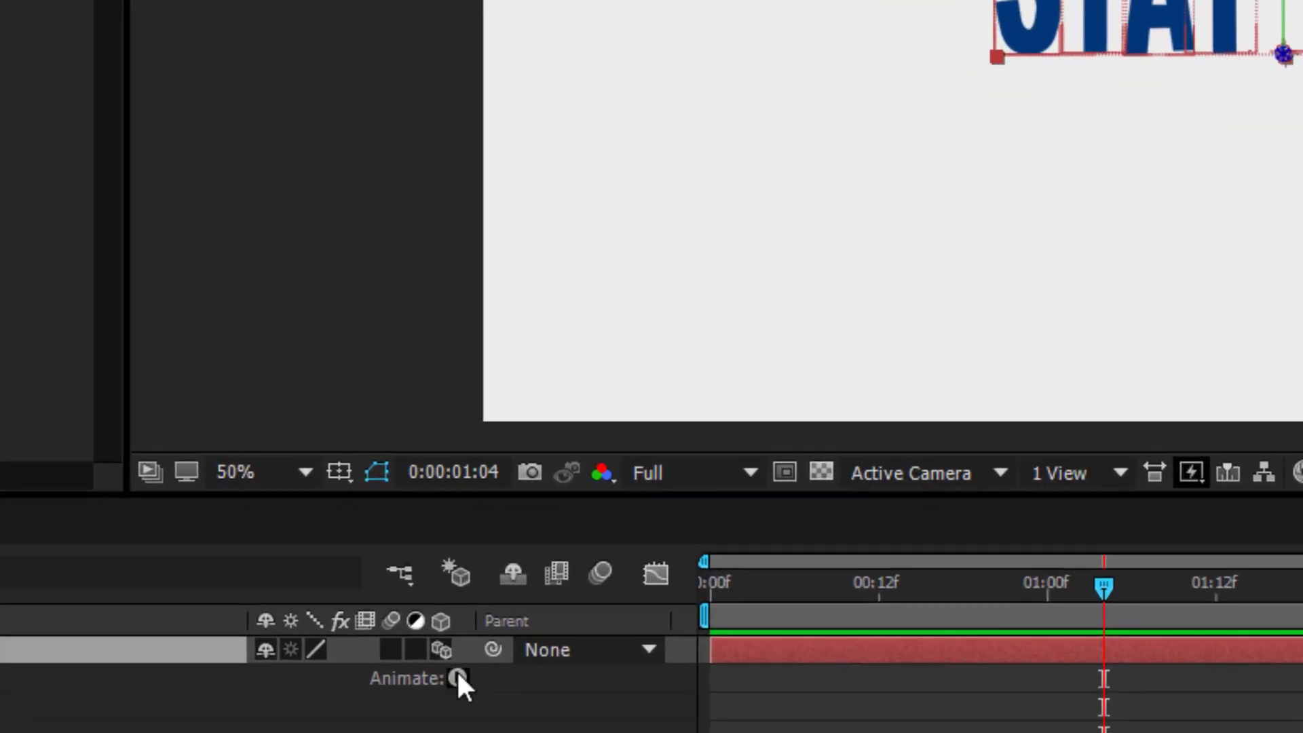
Step: Add a Rotation text animator to the Stay Safe layer and delete its Y Rotation and Z Rotation properties
click(353, 566)
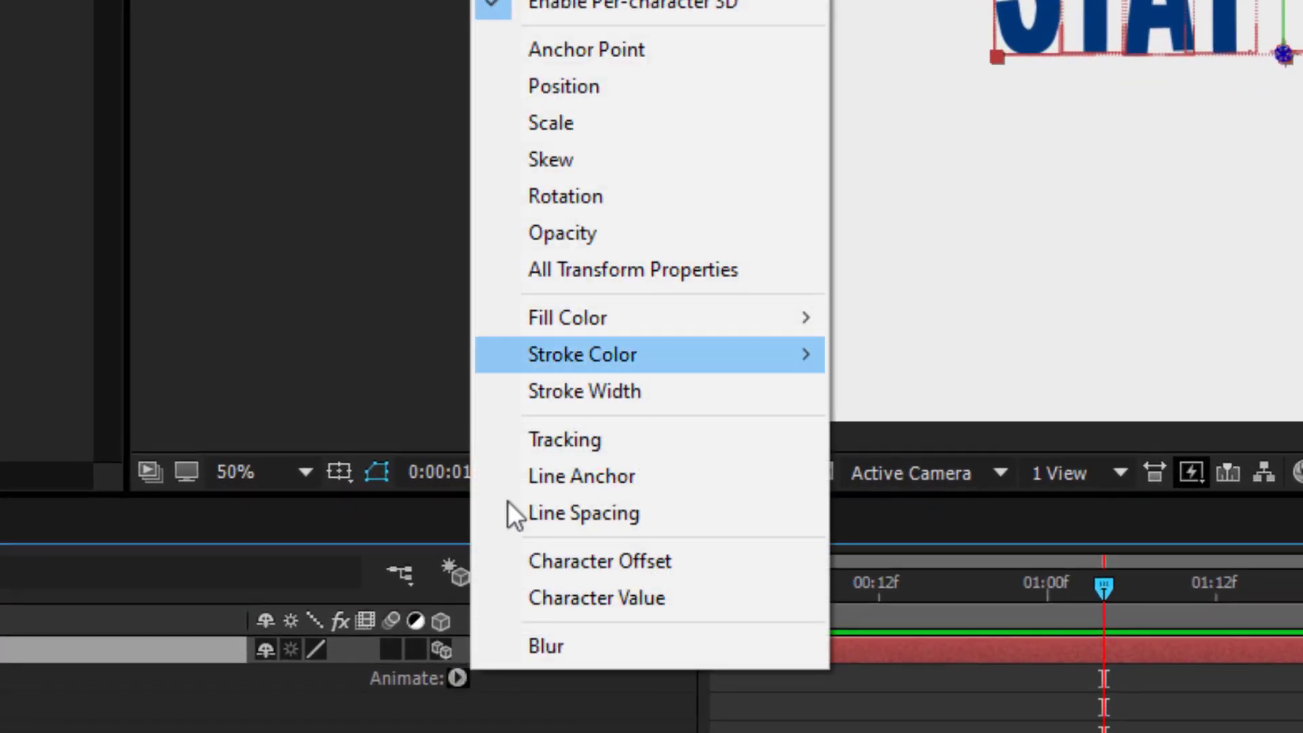
click(610, 196)
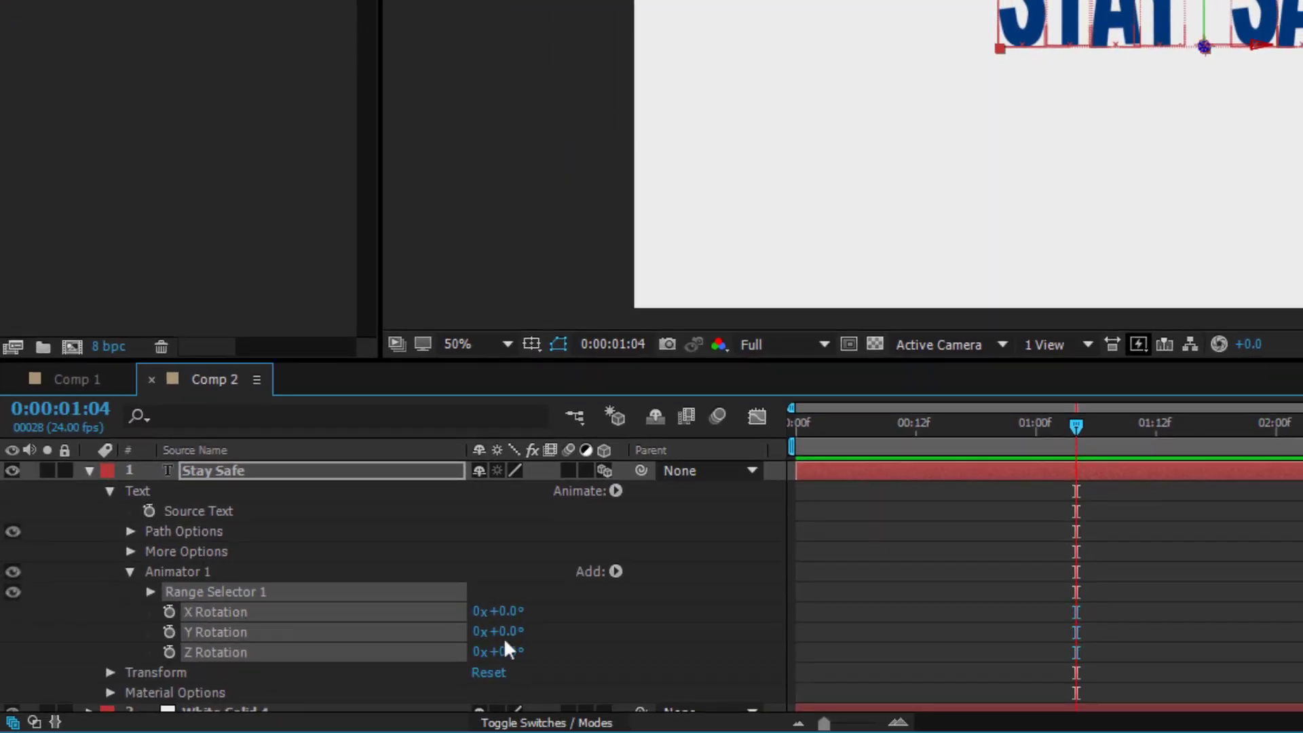
click(597, 651)
click(333, 632)
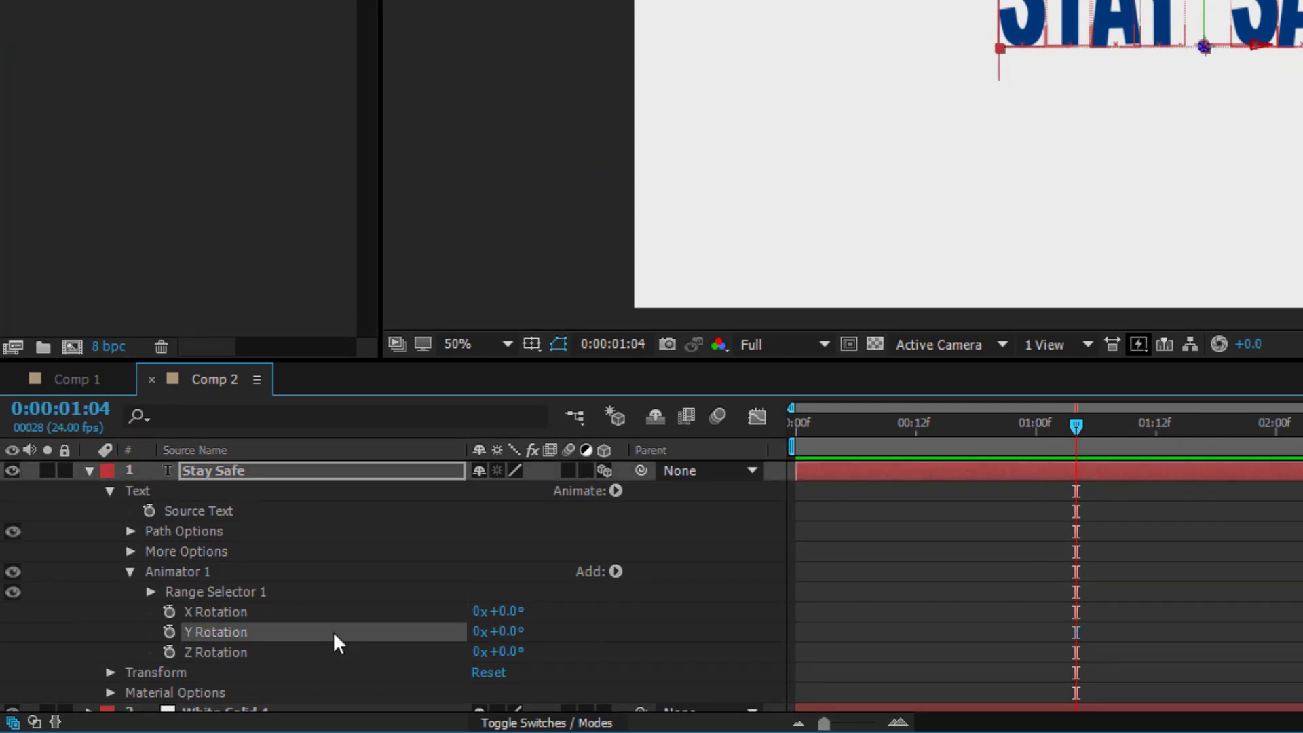
key(Delete)
click(248, 634)
key(Delete)
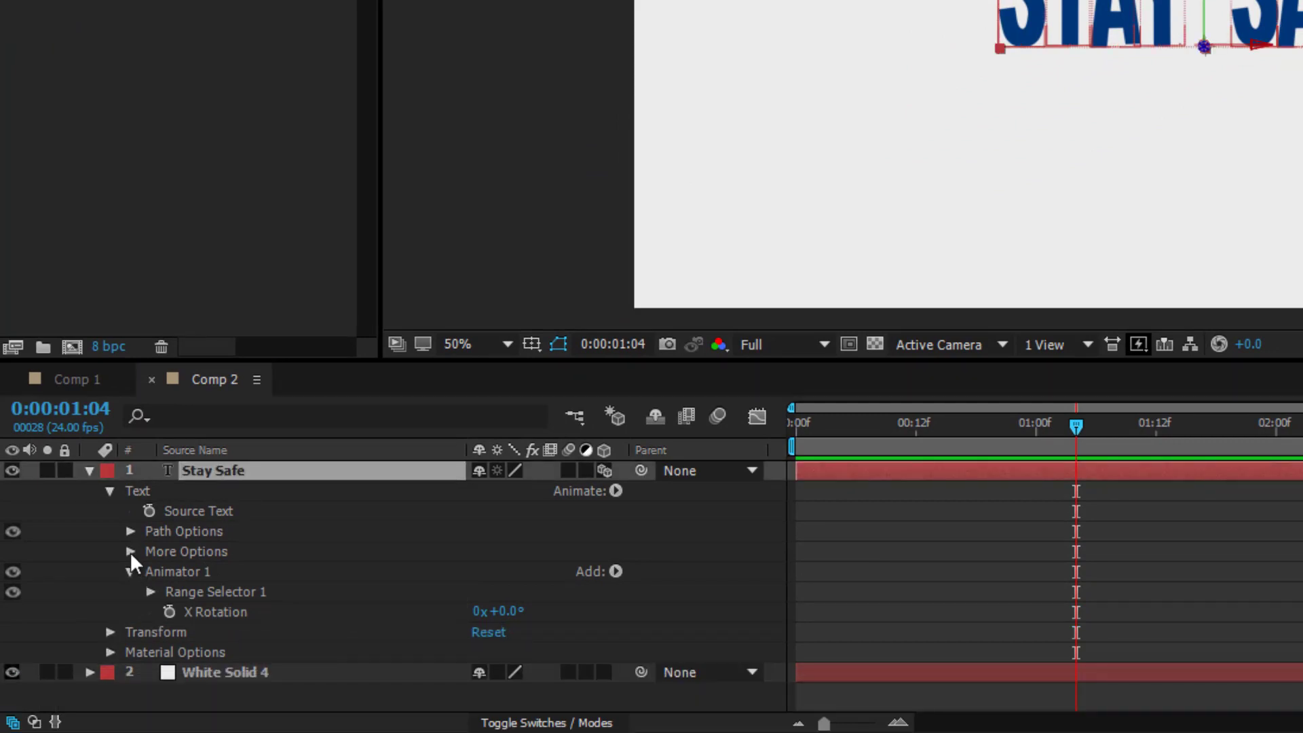
Step: Set the Stay Safe text's Grouping Alignment to 0, -90%, then collapse its additional text options
click(131, 552)
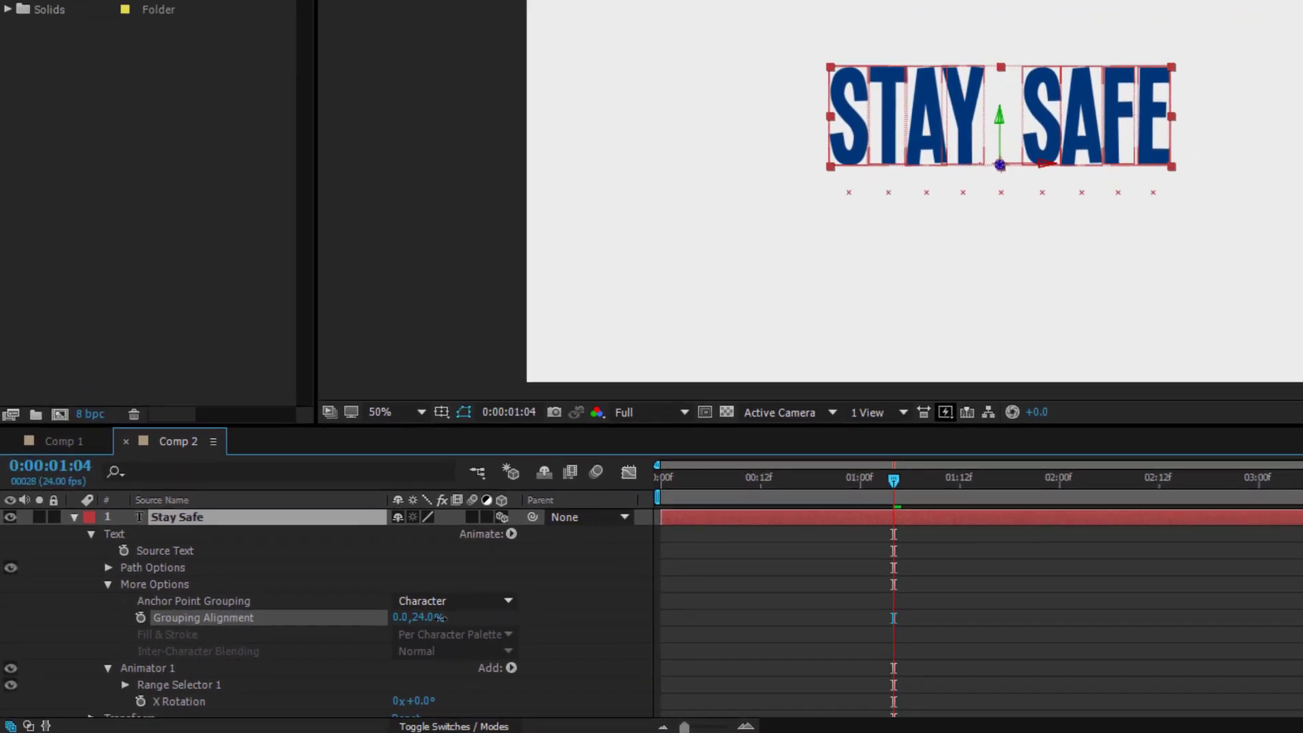
drag(516, 592, 478, 598)
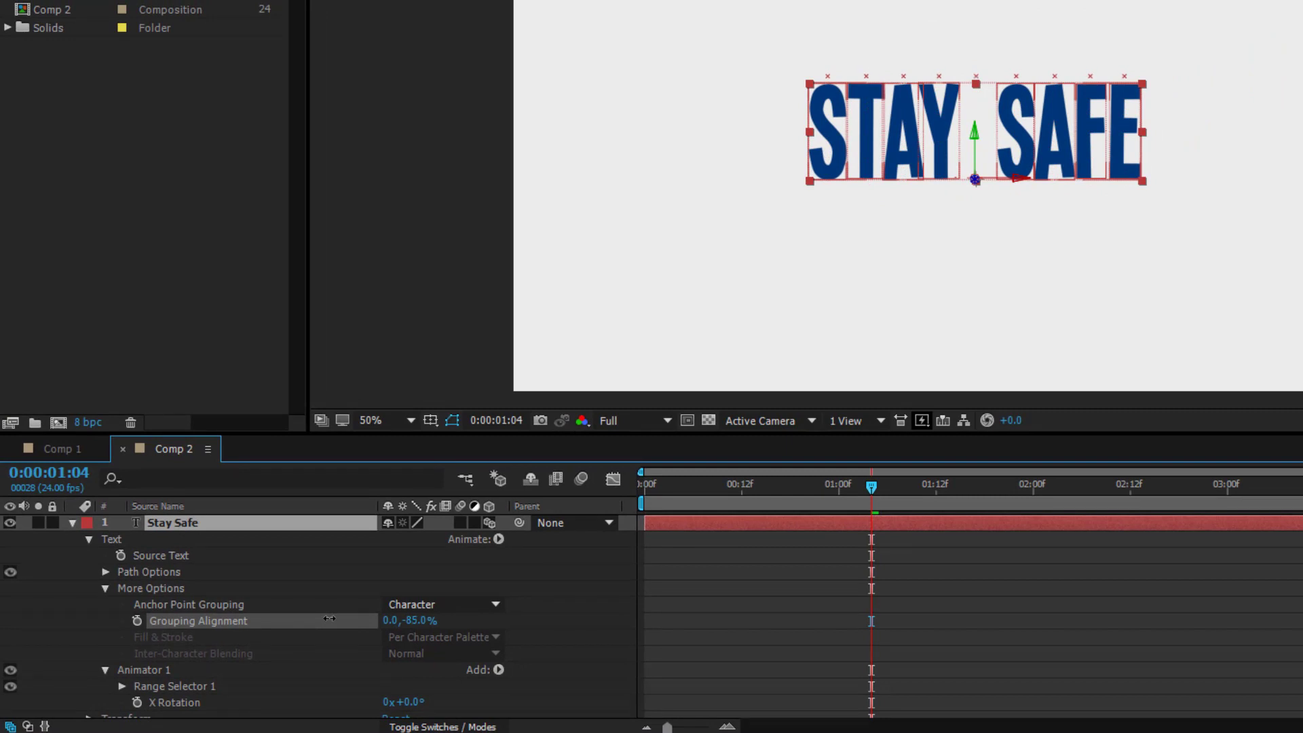
key(Return)
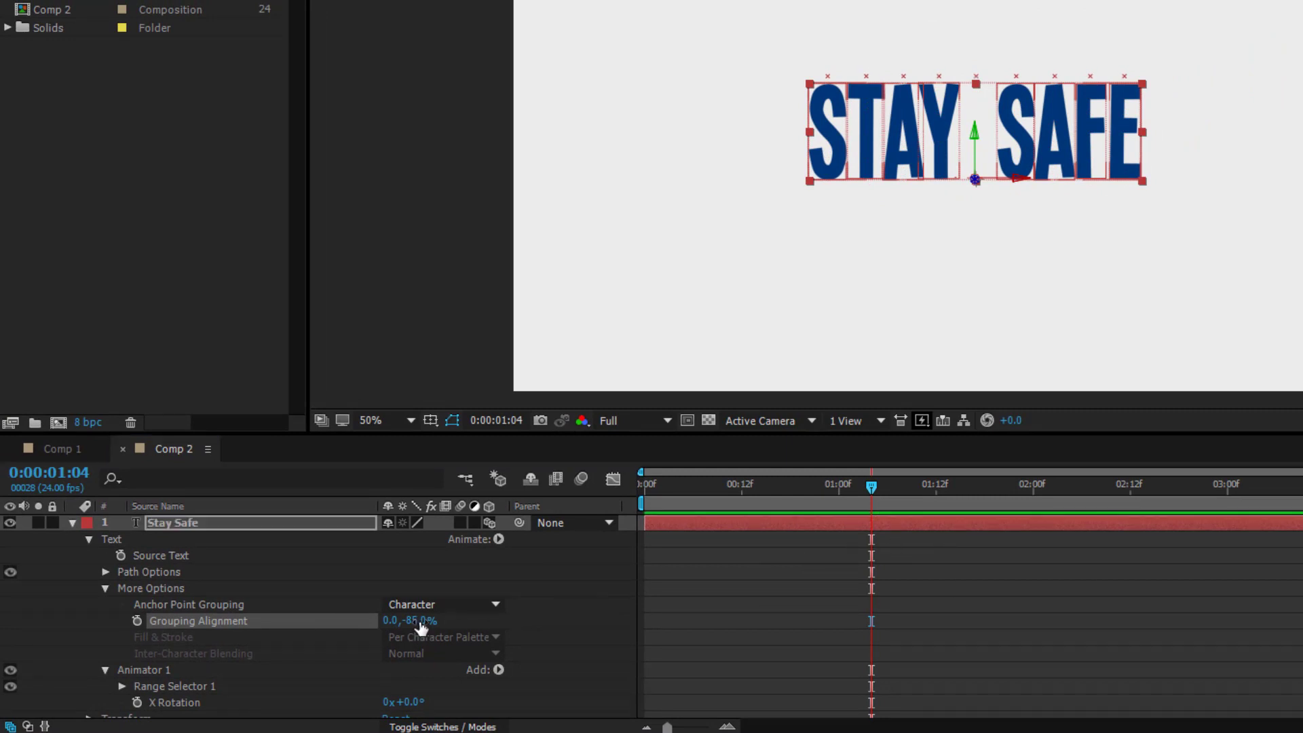
drag(420, 628, 411, 620)
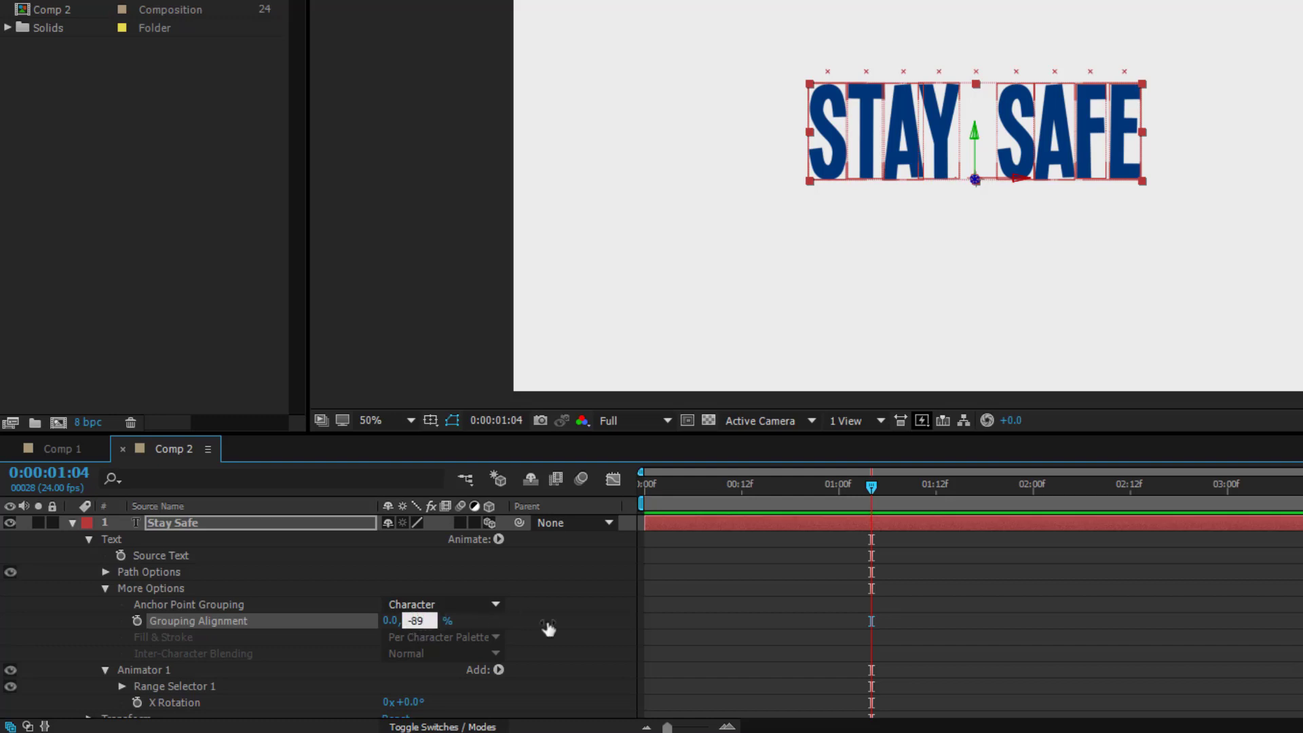
key(BackSpace)
key(BackSpace)
text(90)
key(Return)
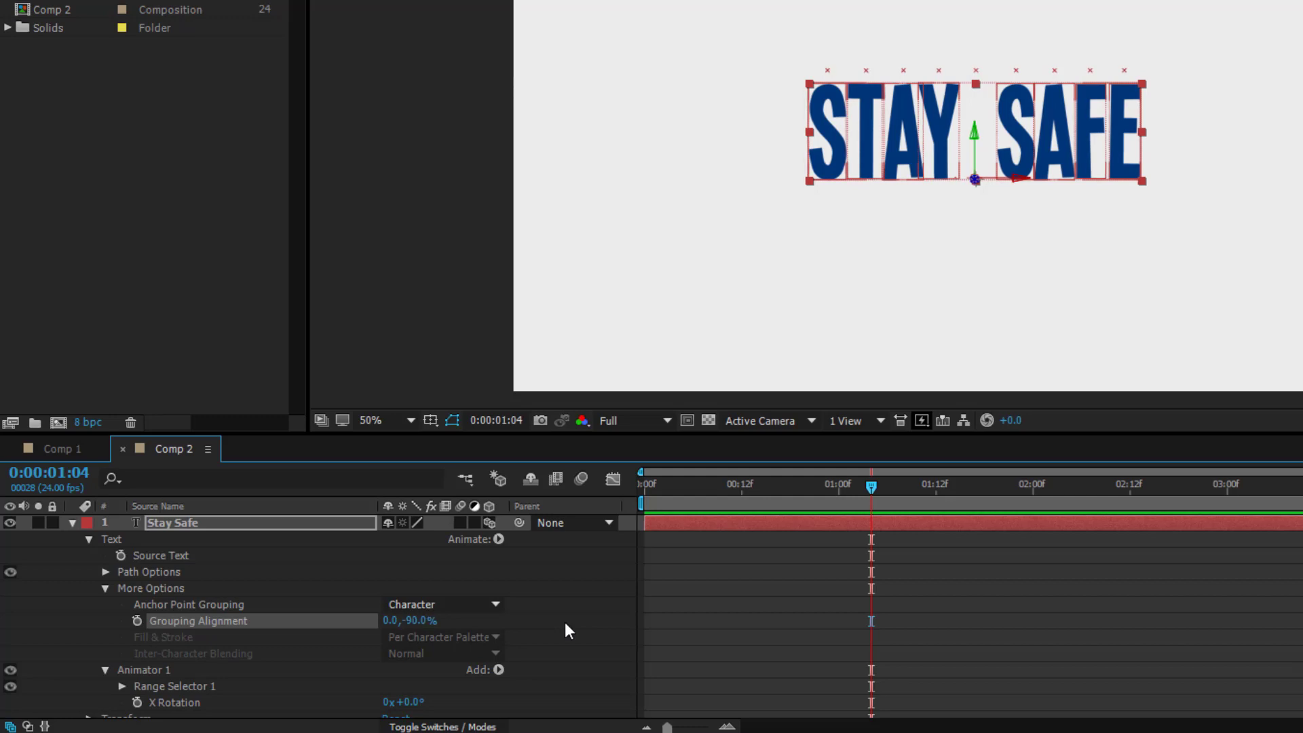
click(100, 589)
click(106, 589)
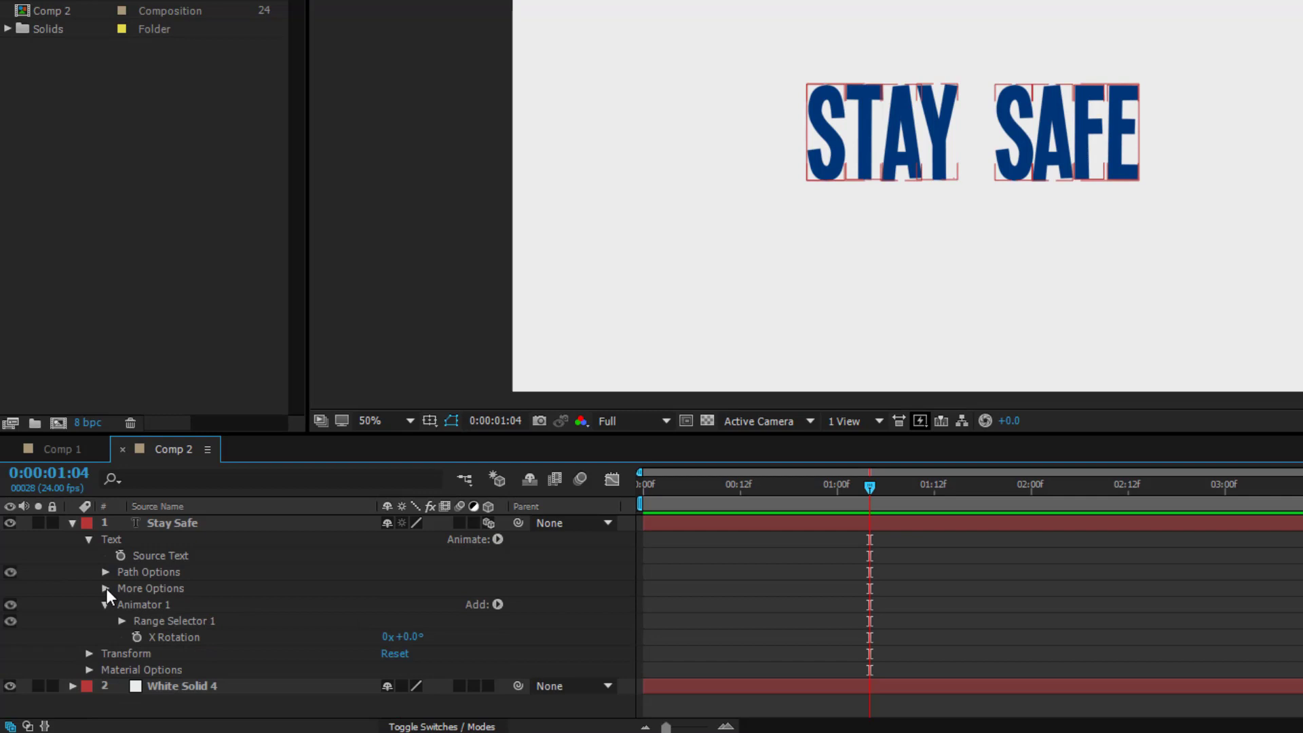
Step: Set the text animator's X Rotation to 90° and rename the animator Starting Position
click(235, 639)
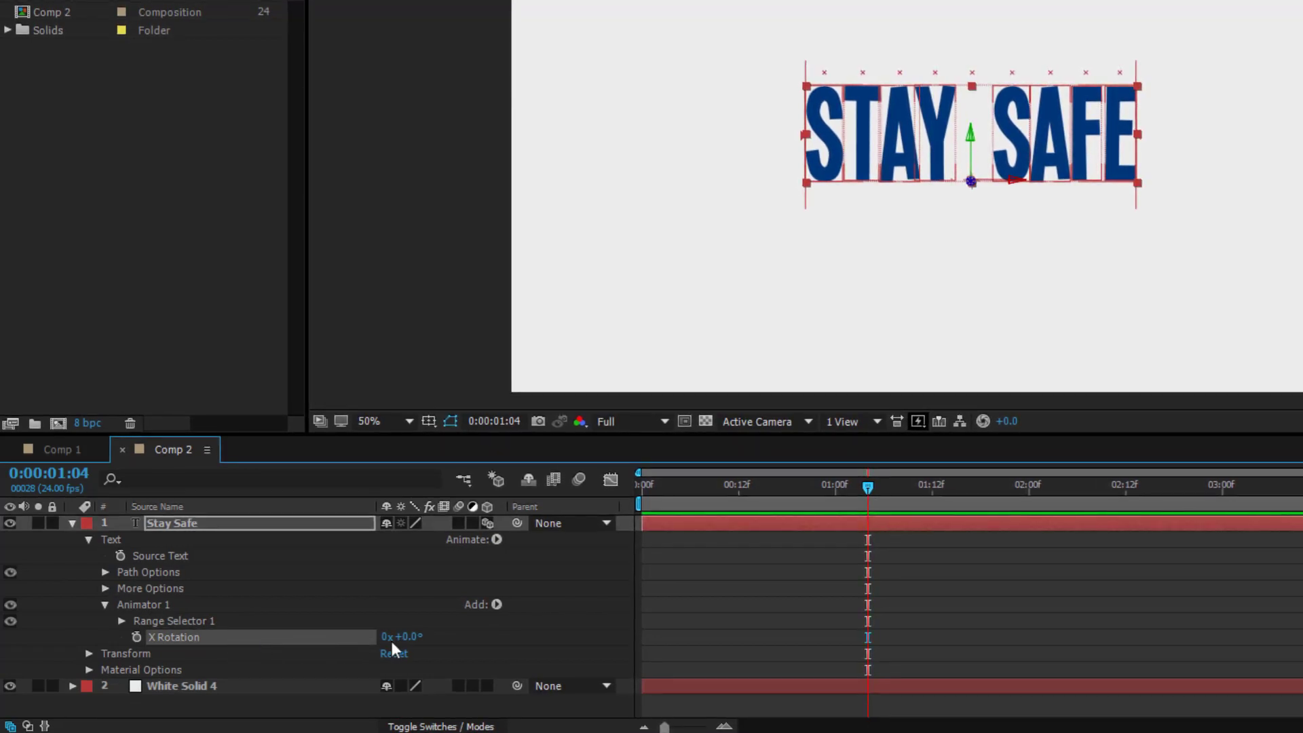
drag(392, 639, 484, 643)
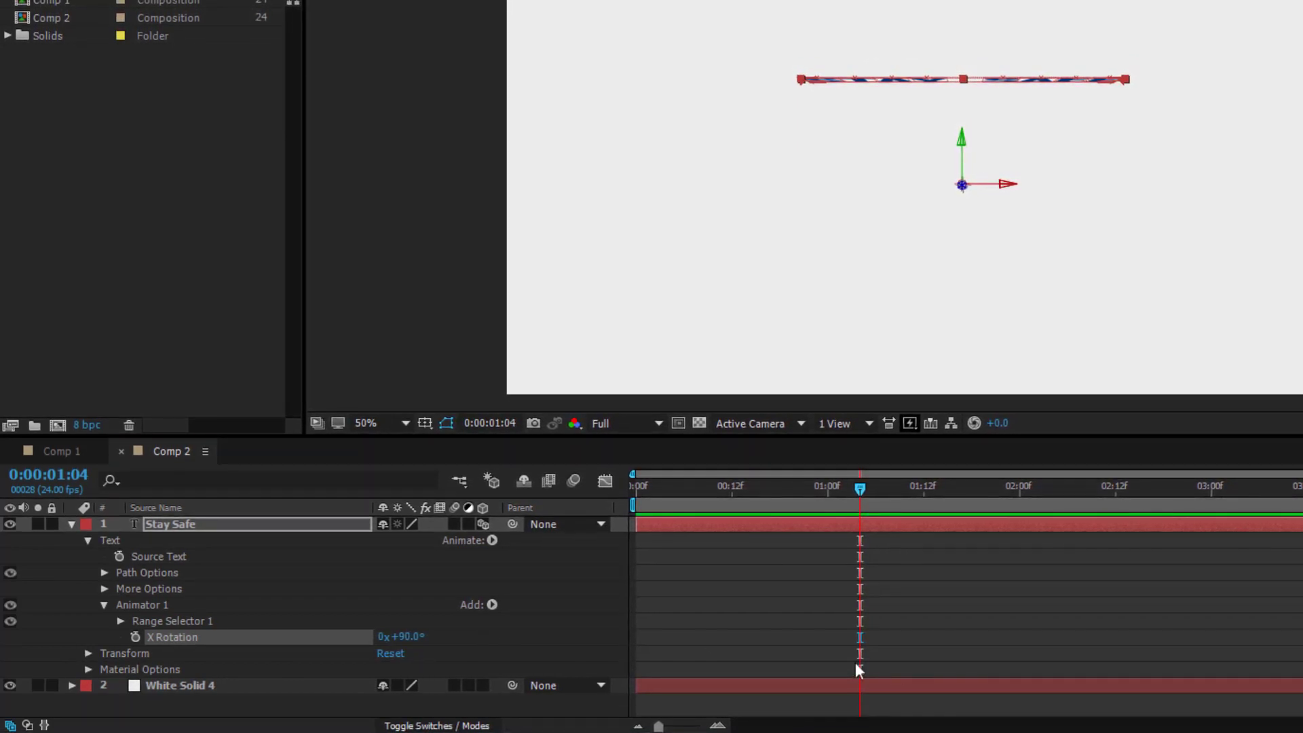
click(177, 620)
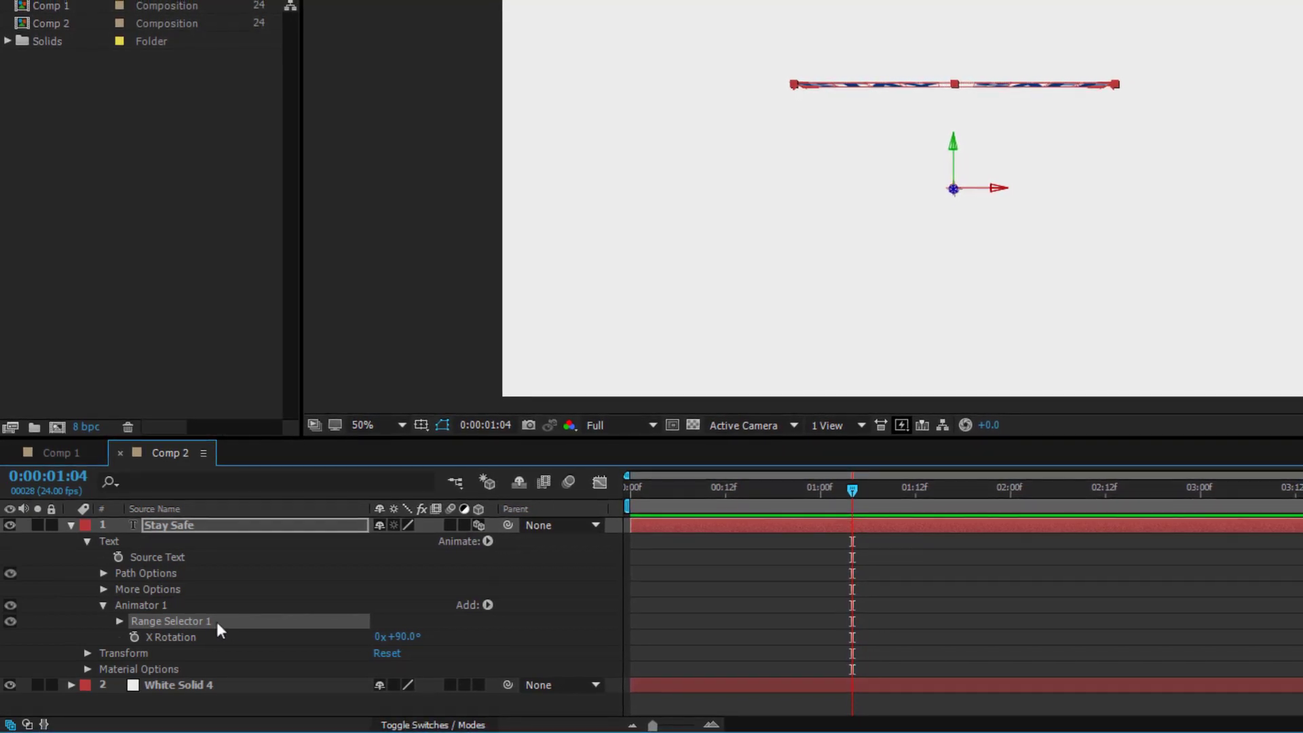
right_click(137, 604)
click(209, 547)
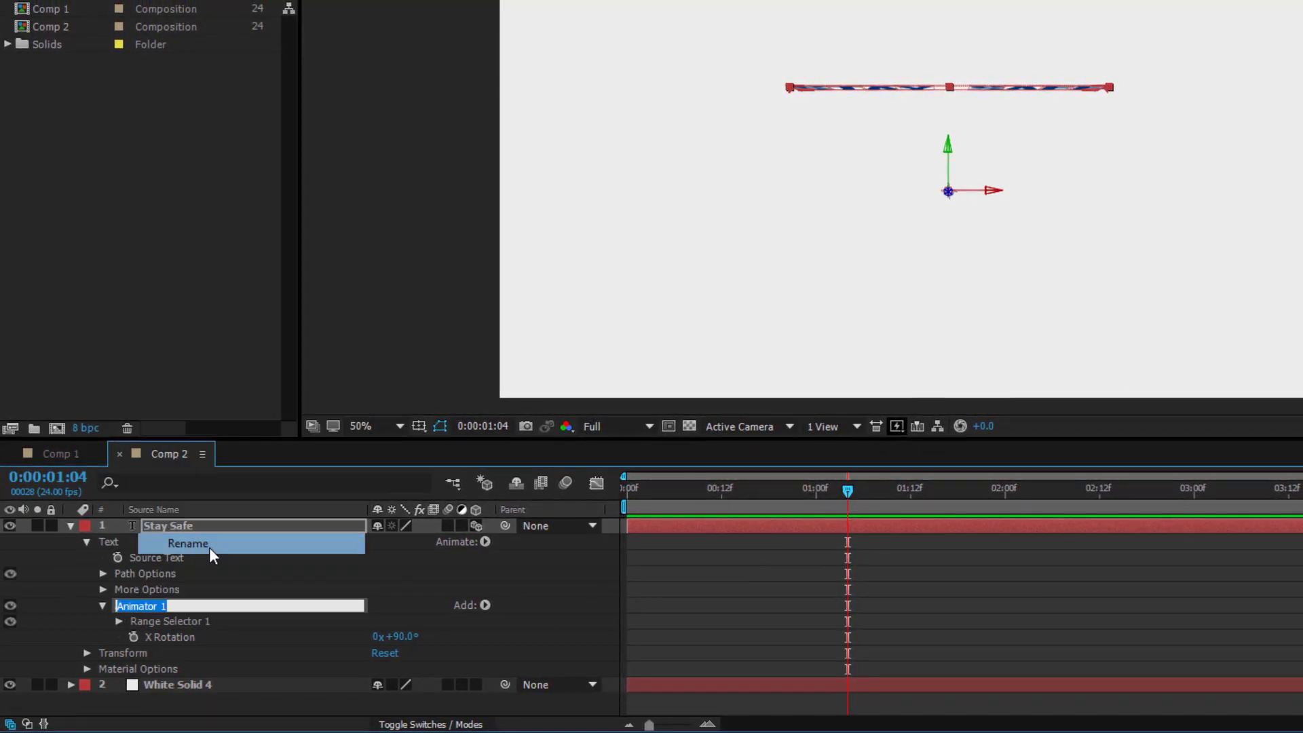
text(Starting Position)
key(Return)
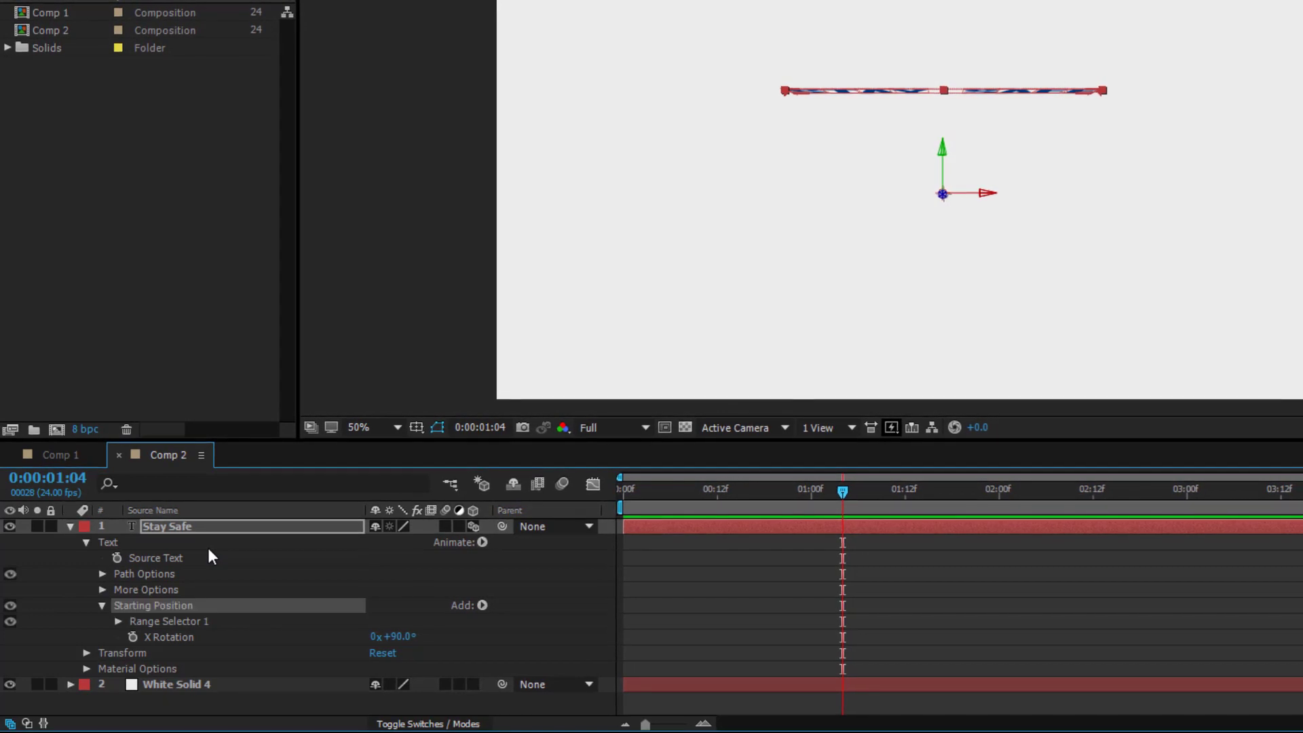
Step: Duplicate the Starting Position animator and rename the copy Position 2
click(101, 606)
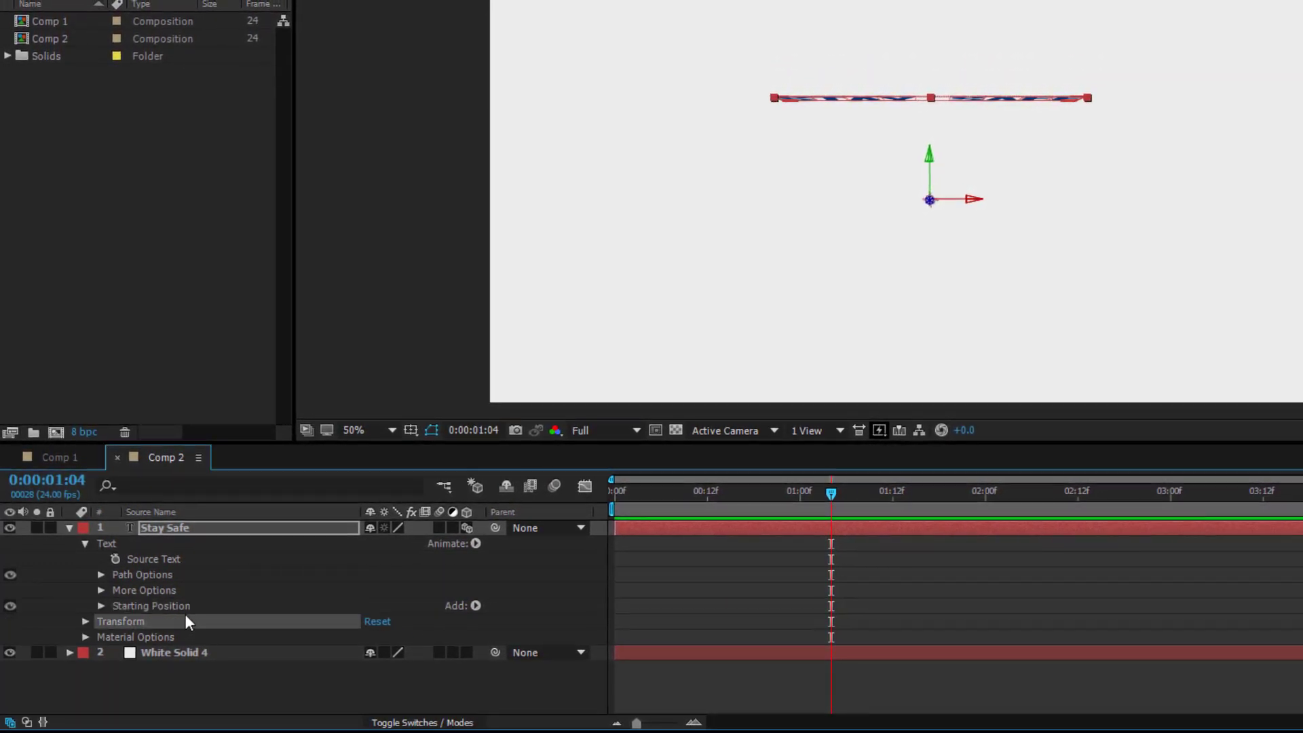
key(ctrl+d)
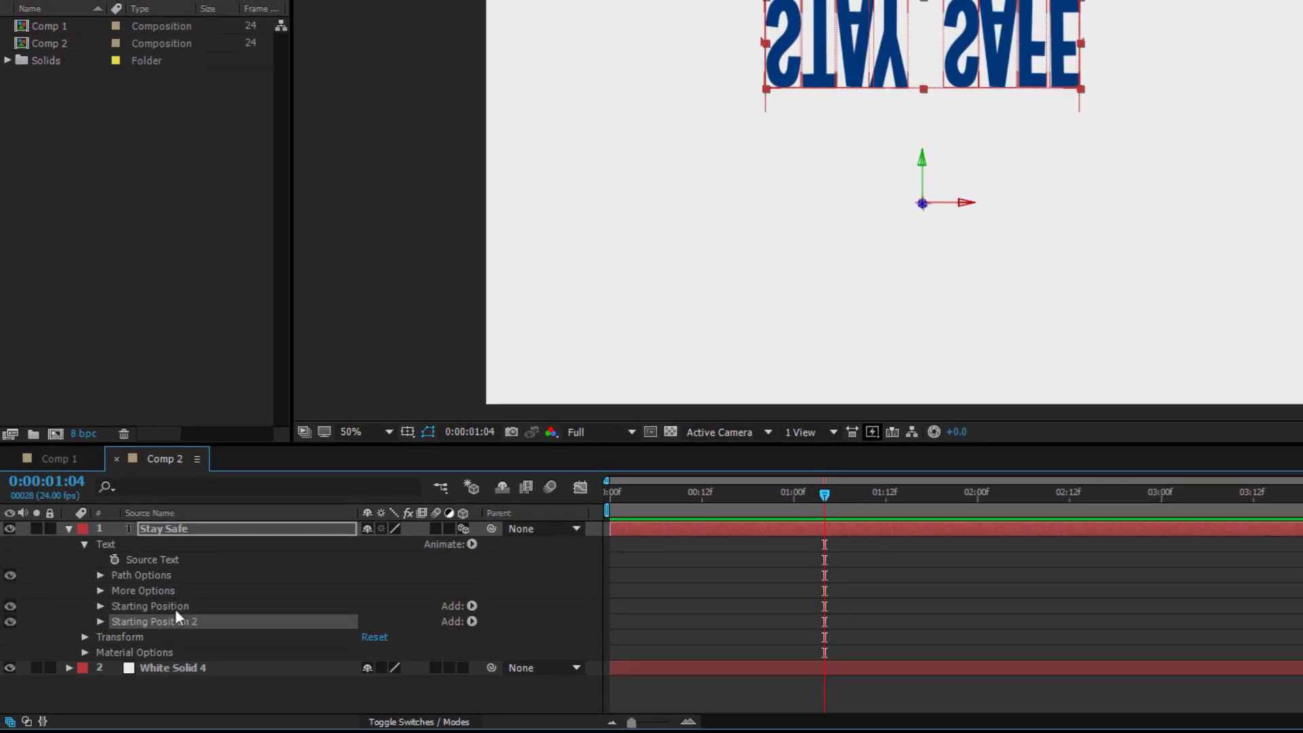
right_click(156, 623)
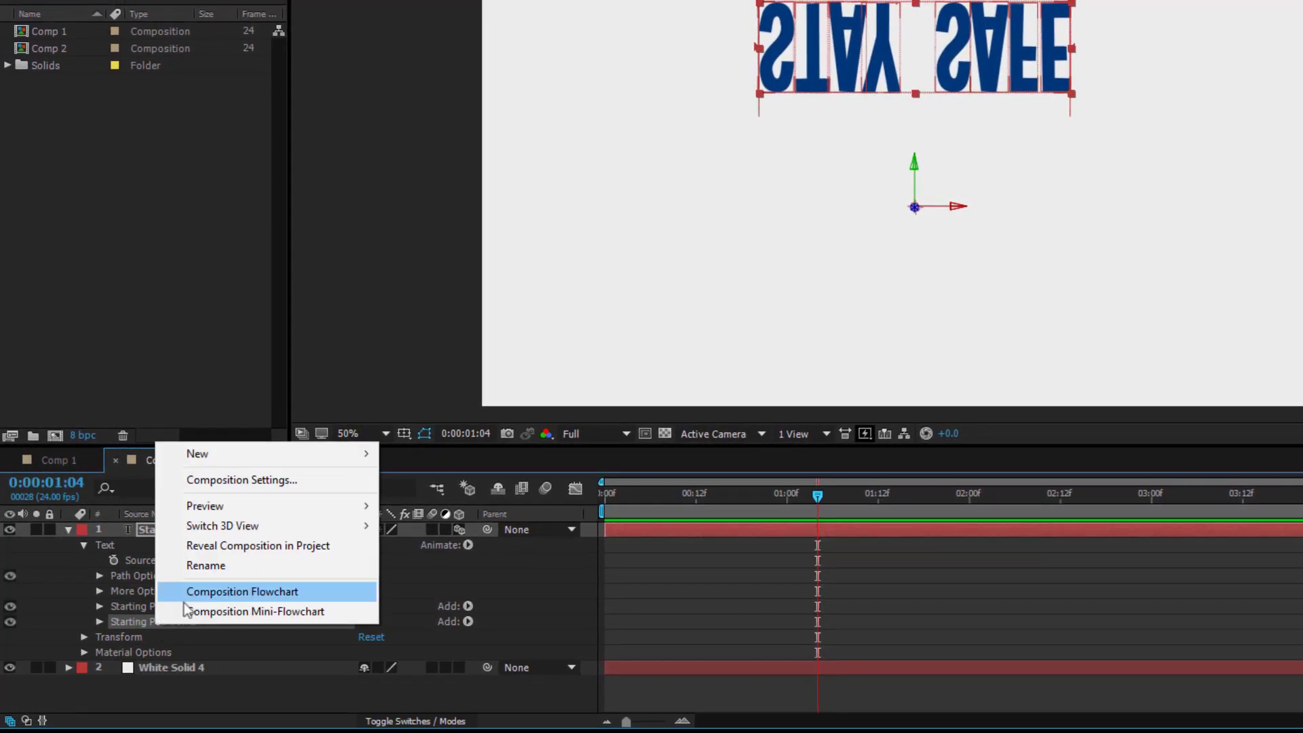
click(219, 565)
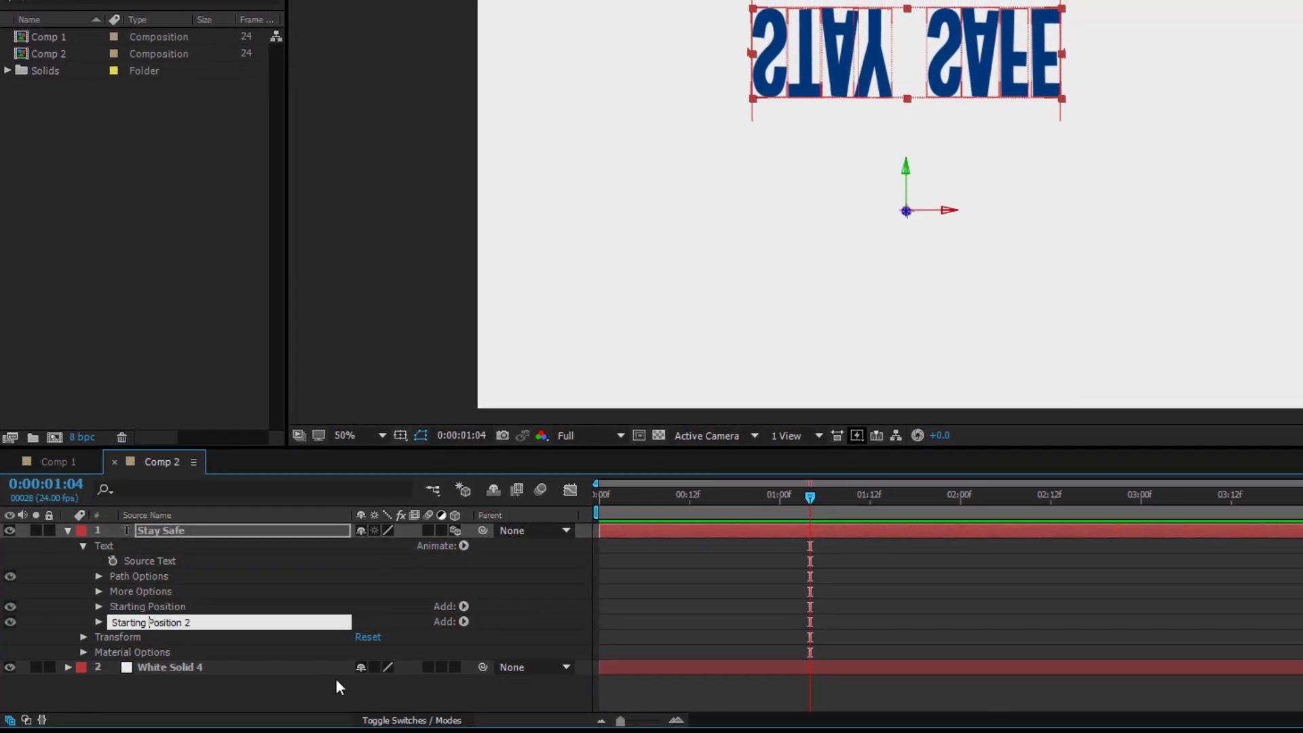
key(Home)
key(Delete)
key(Delete)
key(Delete)
key(Delete)
key(Delete)
key(Delete)
key(Delete)
key(Delete)
key(Delete)
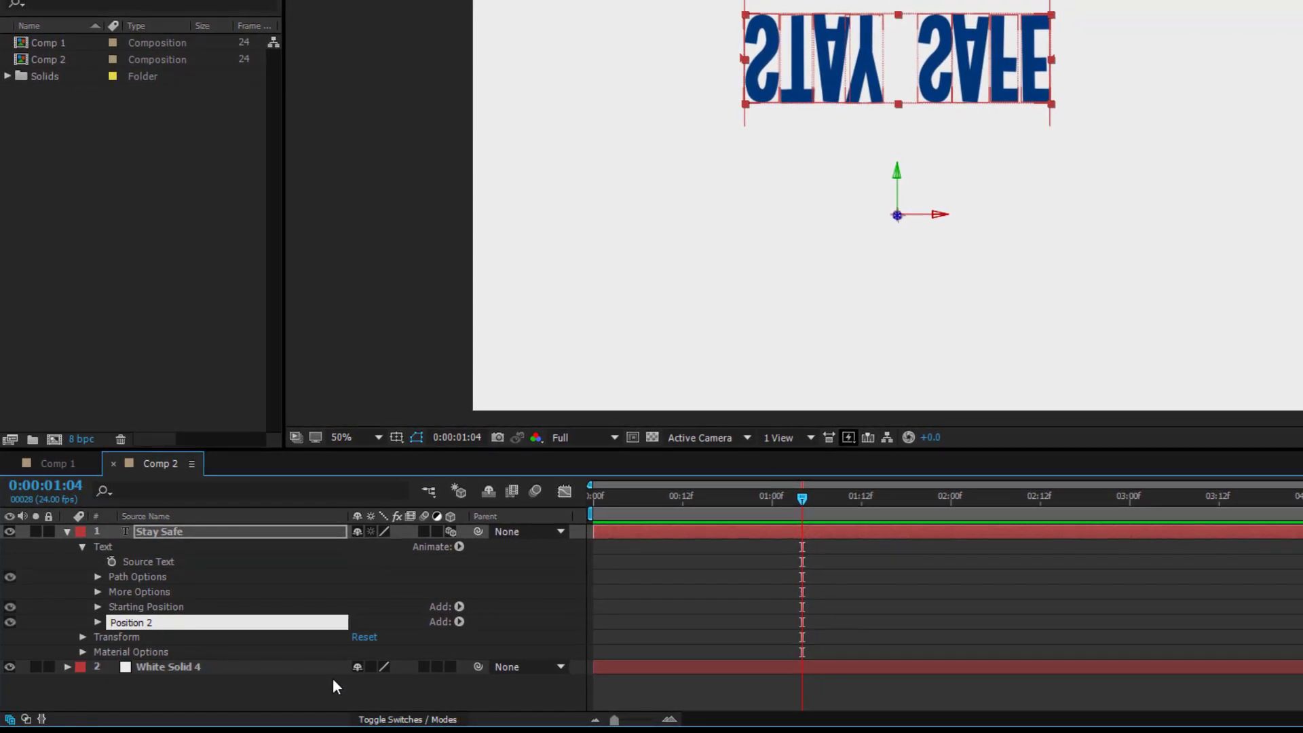
key(Return)
Step: Set the X Rotation of the Position 2 animator to -140°
click(97, 621)
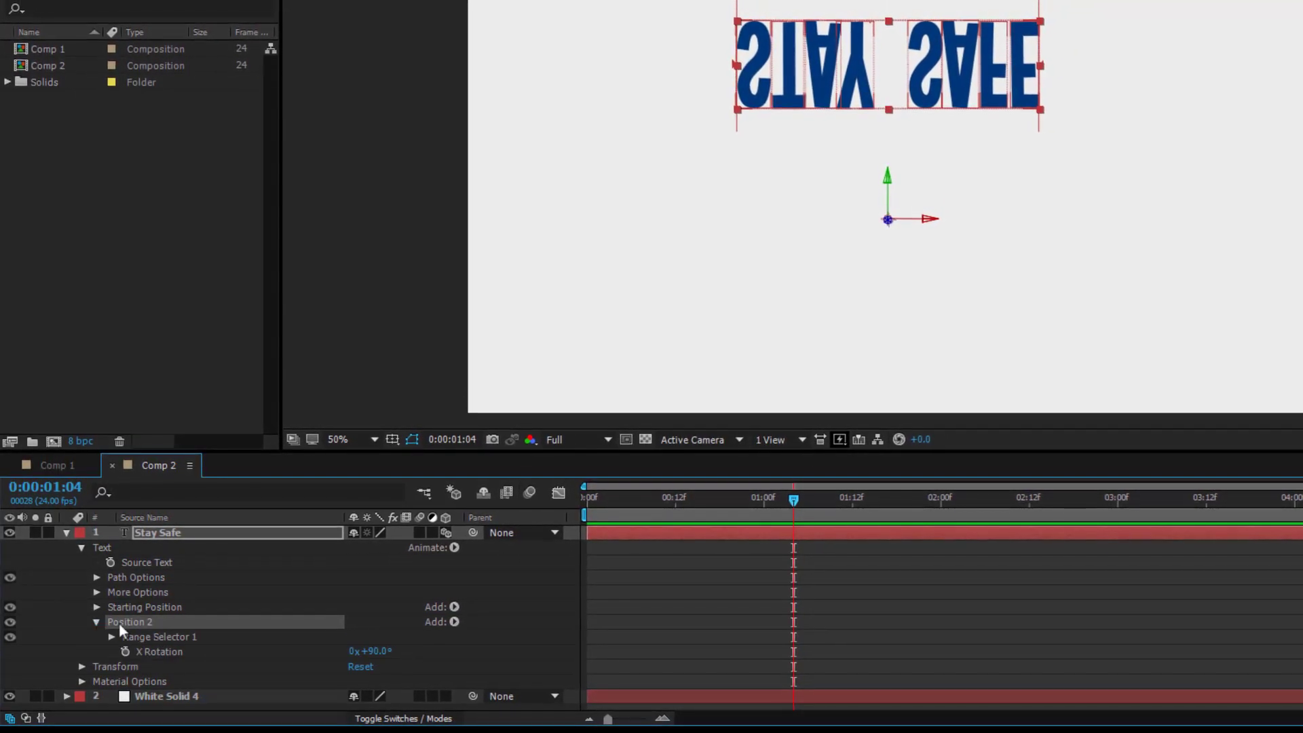
click(375, 651)
text(50)
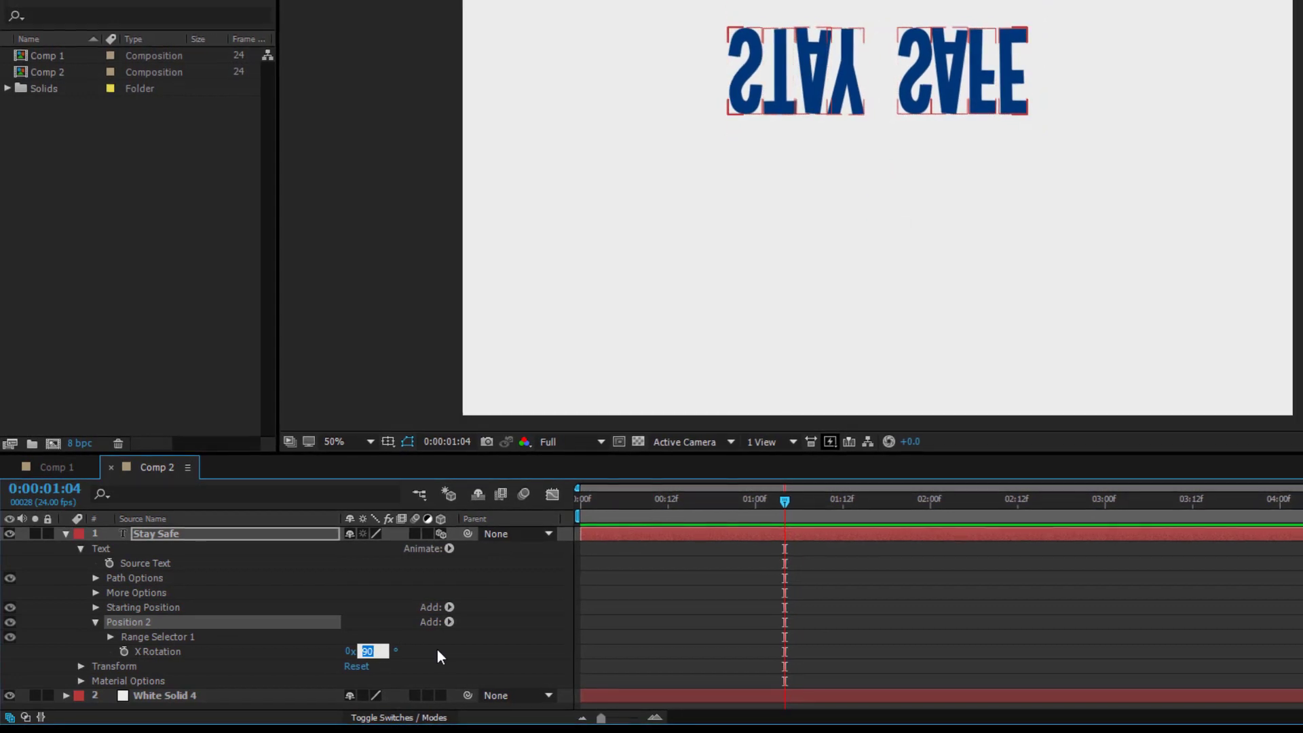
key(Return)
drag(372, 653, 177, 661)
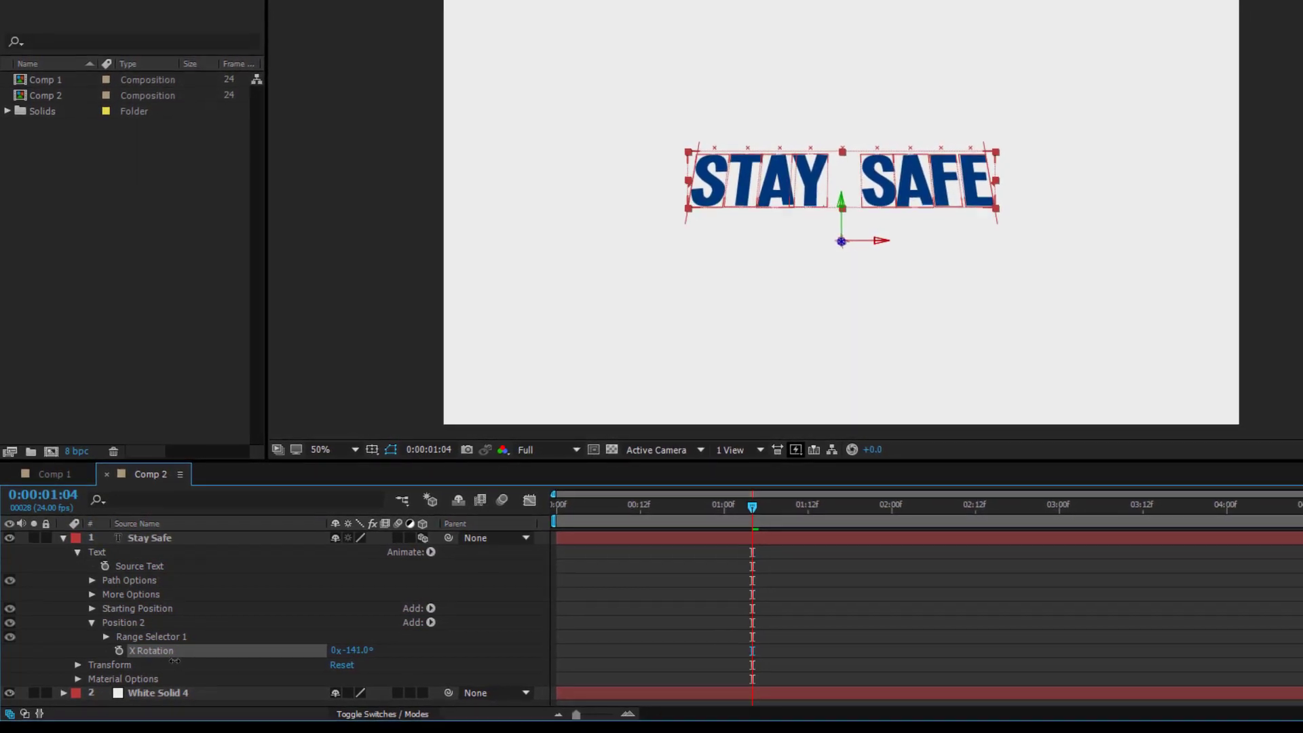
Step: Set the advanced Shape option of Position 2's Range Selector 1 to Ramp Up
click(106, 638)
click(118, 689)
scroll(203, 645, down, 3)
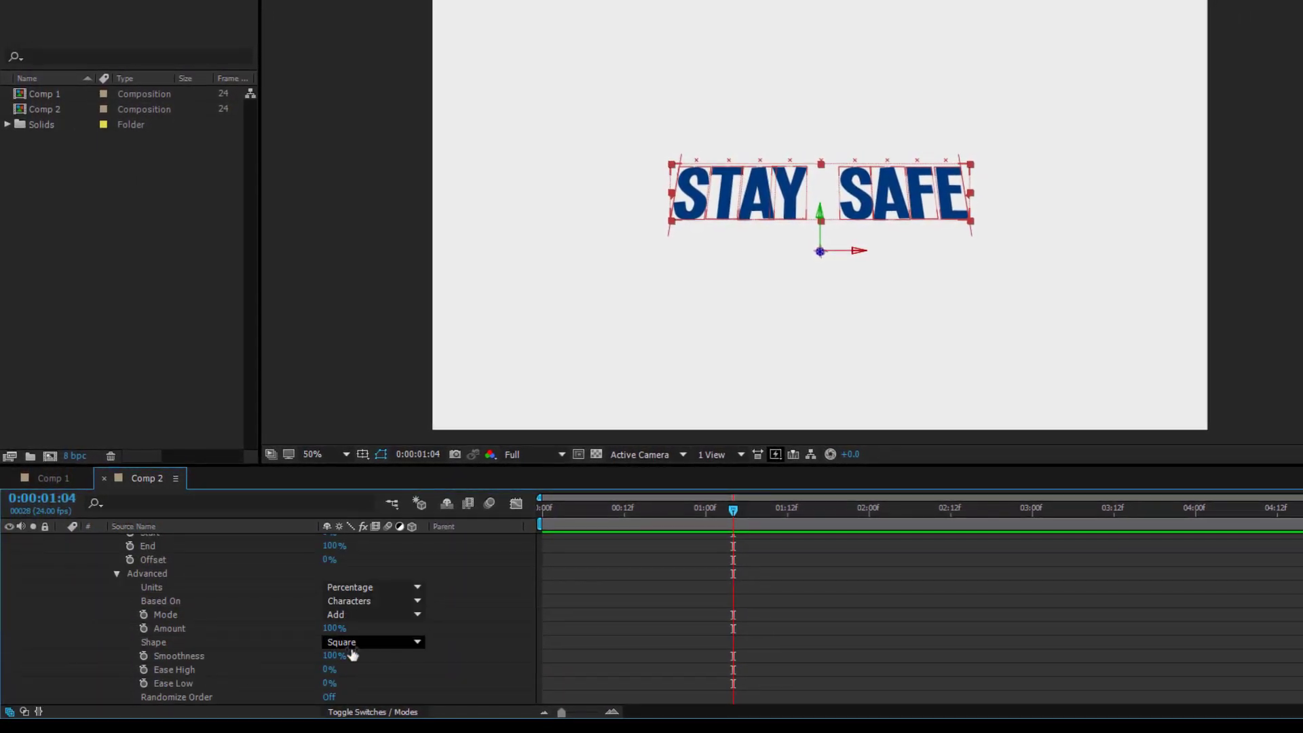
click(374, 644)
click(368, 554)
Step: Go to the first frame and set the Offset of Position 2's range selector to -100%
key(Home)
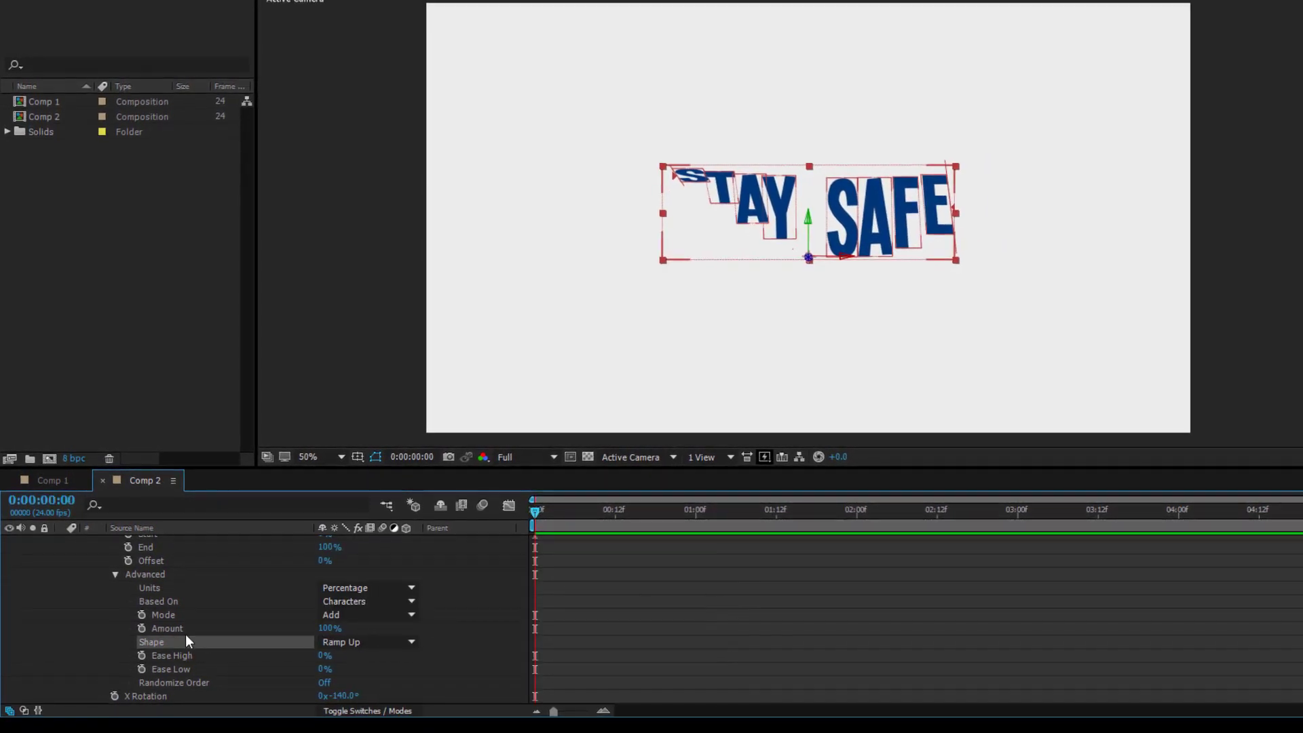
scroll(119, 571, up, 2)
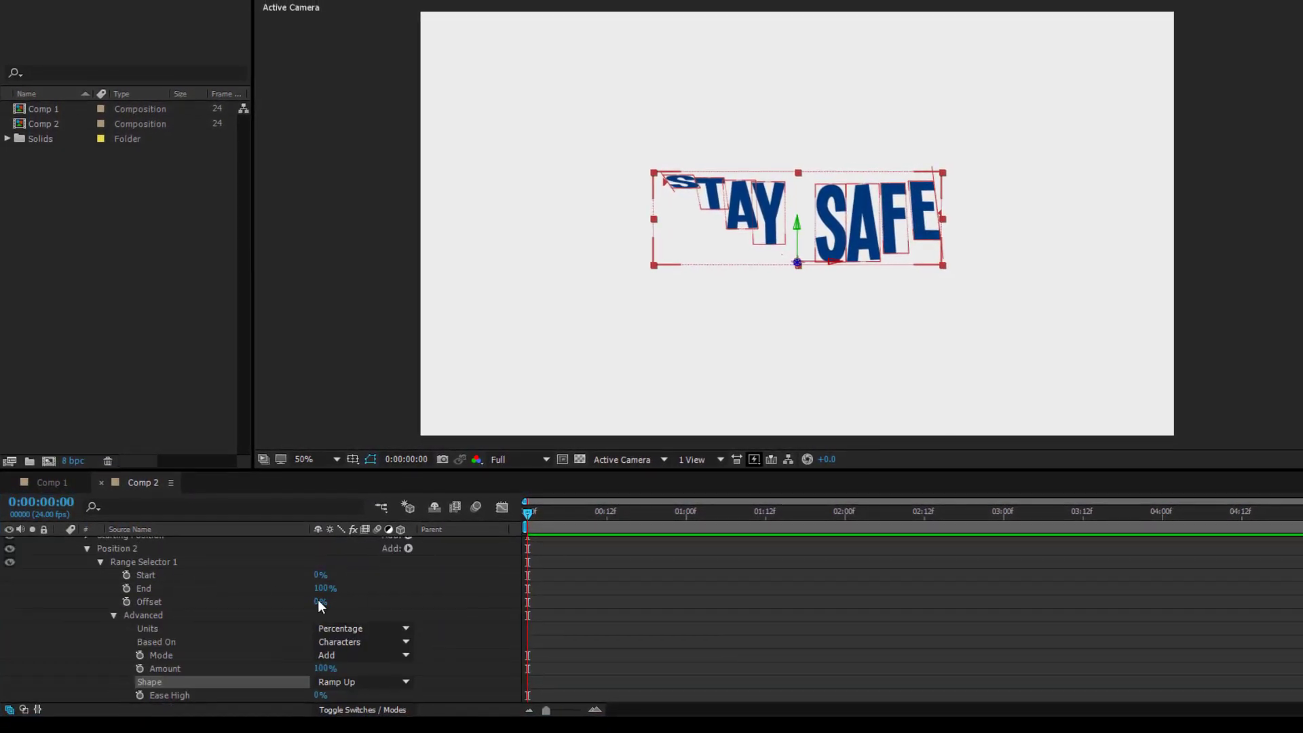
drag(317, 602, 199, 600)
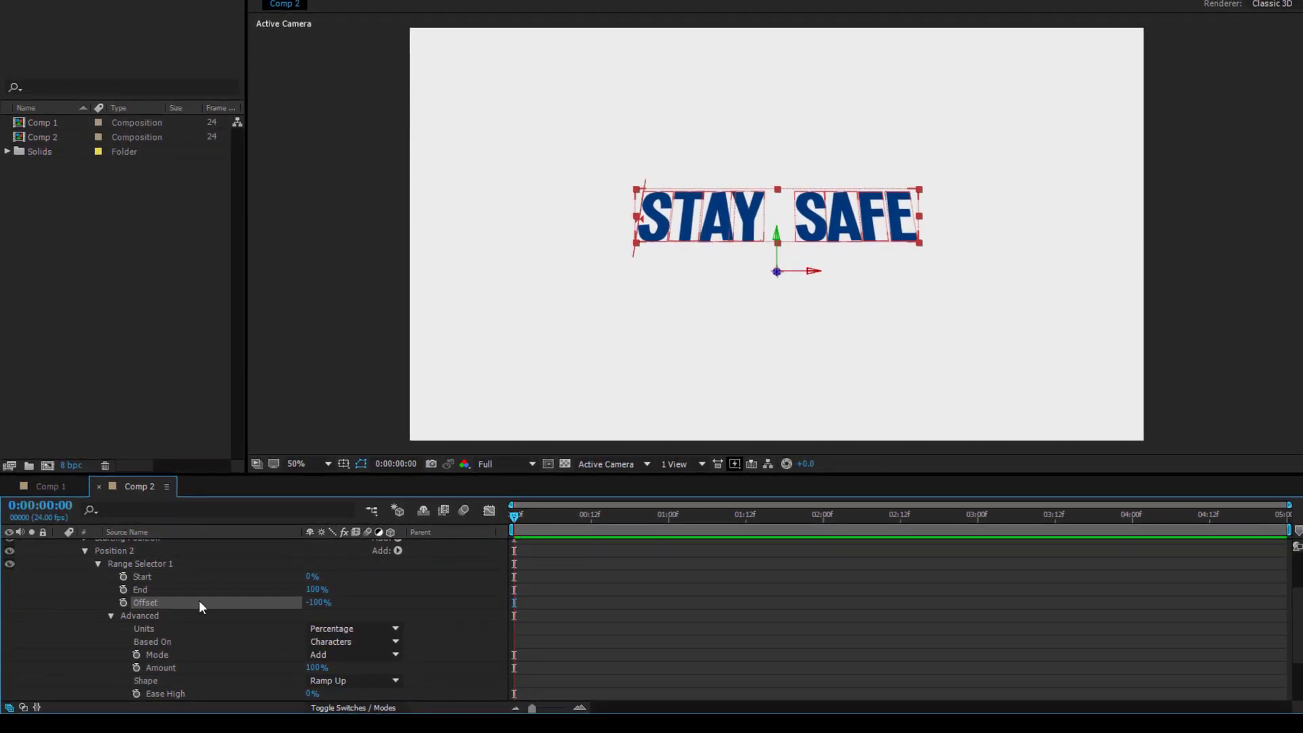
Step: Change the Position 2 range selector's shape to Ramp Down and keyframe its Offset from -100% at the first frame to 100% at 0:00:01:12
click(339, 680)
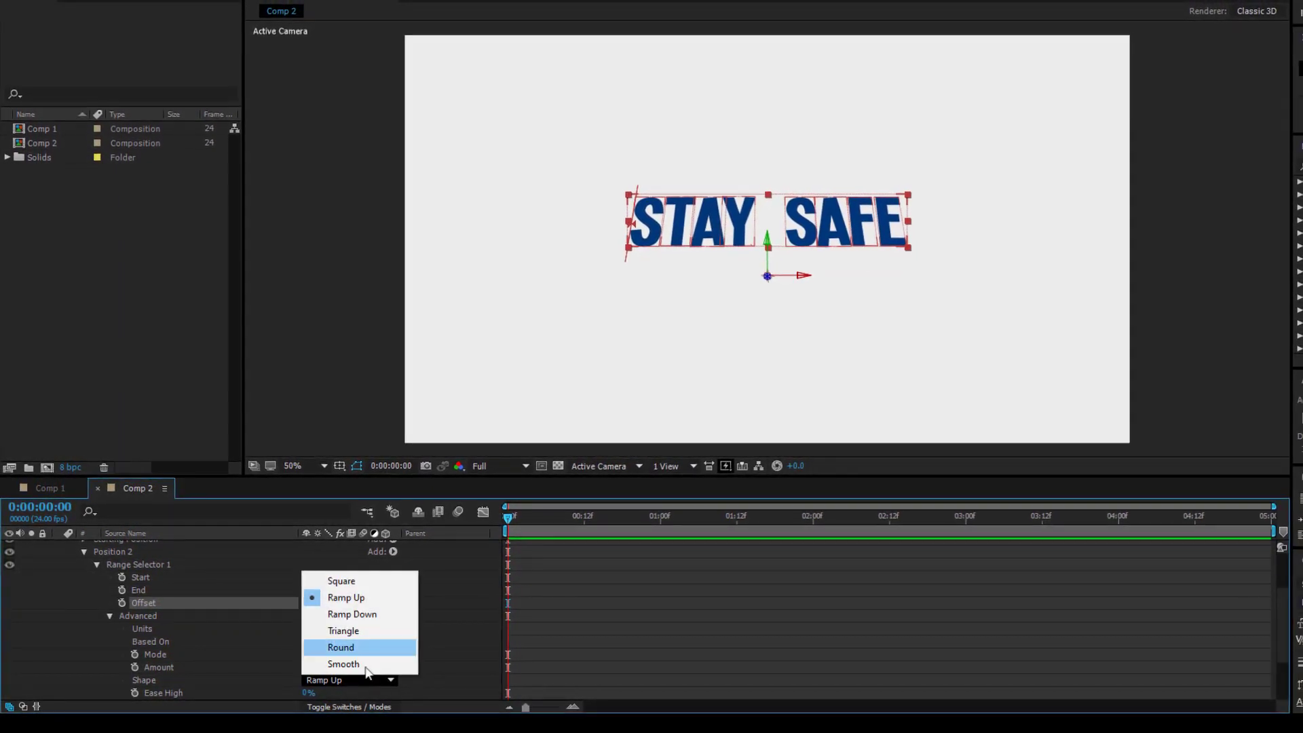
click(346, 621)
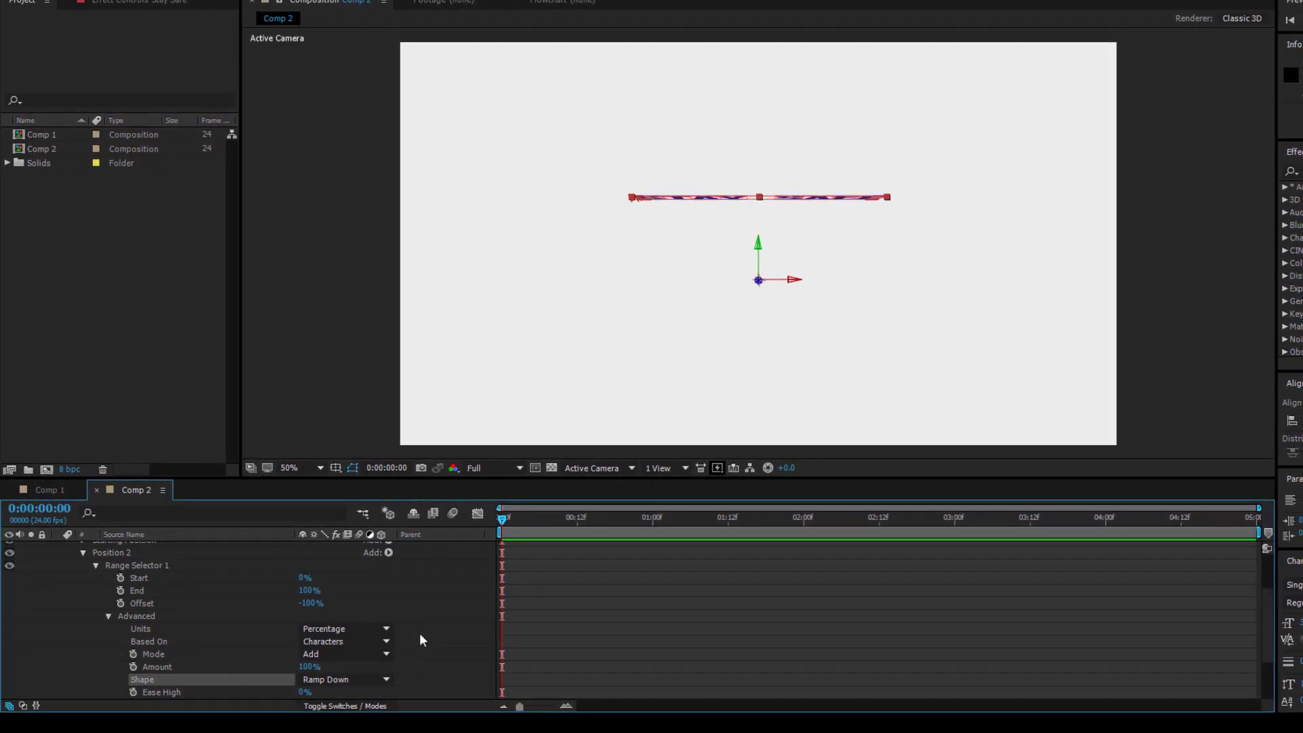
click(119, 604)
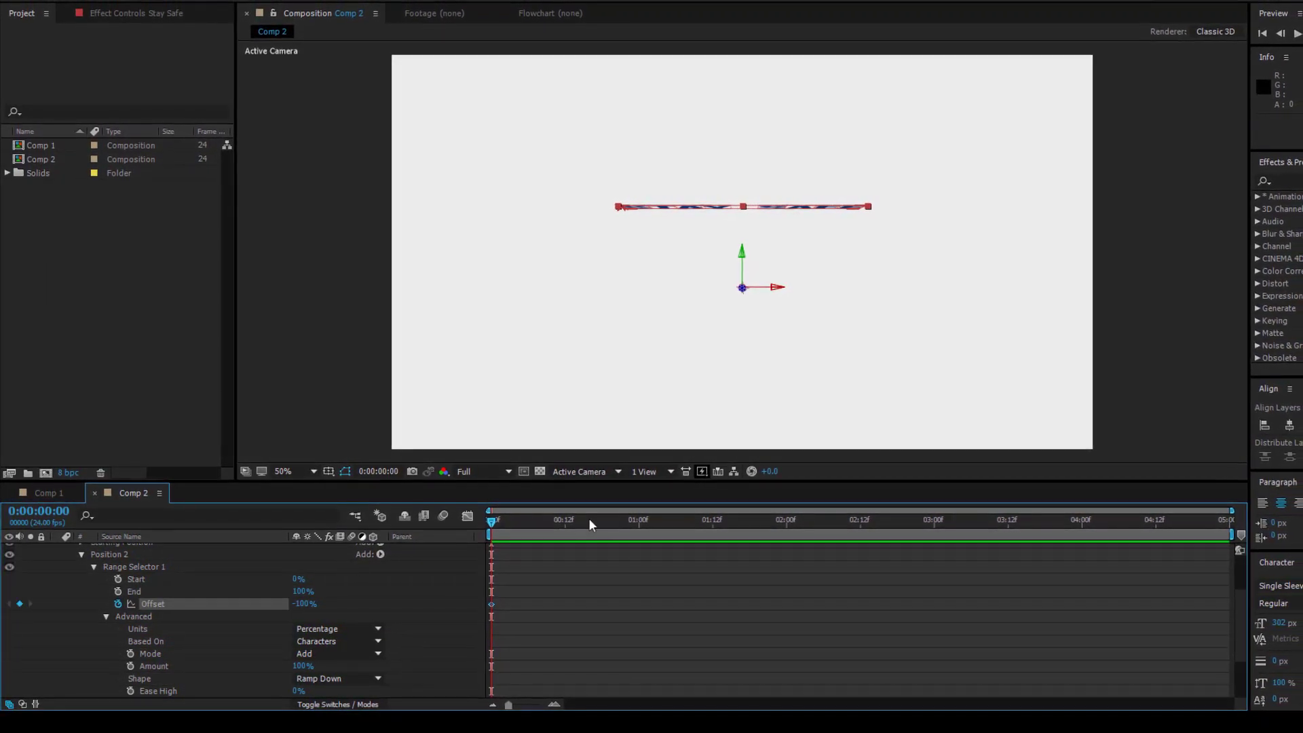
click(637, 519)
drag(636, 520, 697, 532)
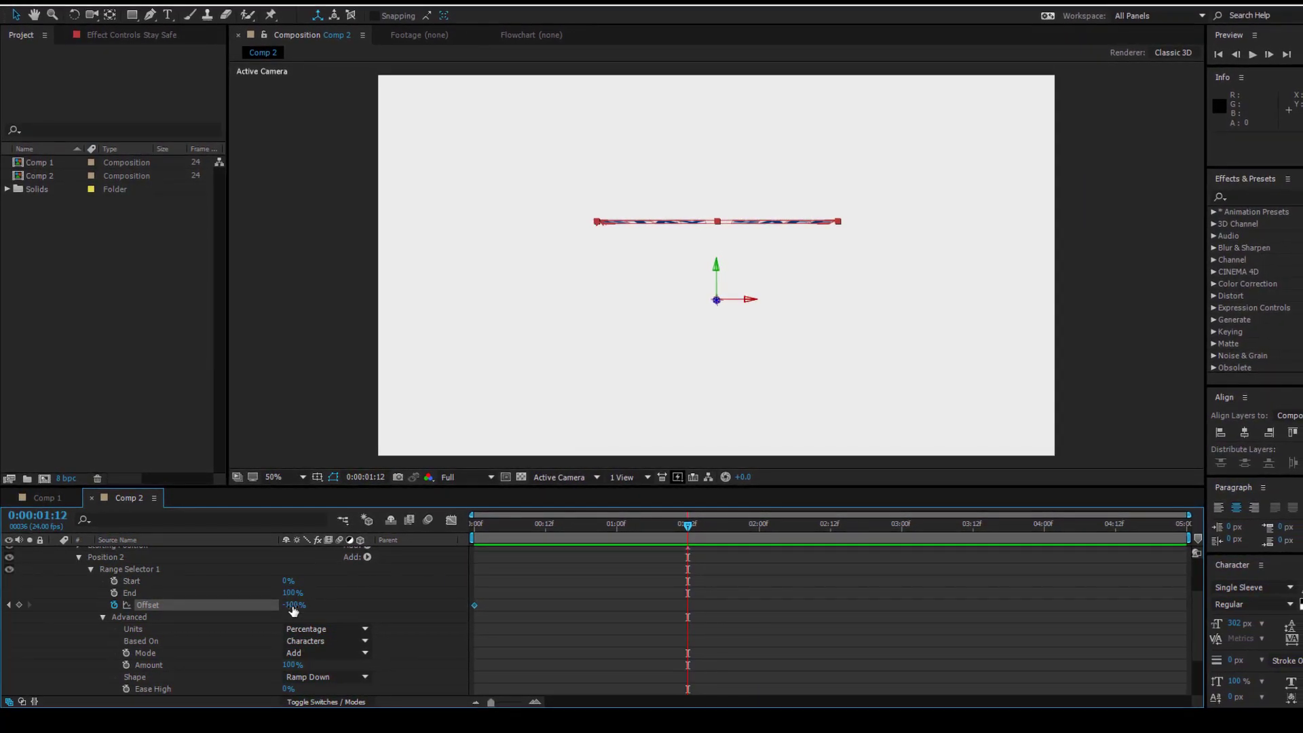
drag(293, 606, 501, 598)
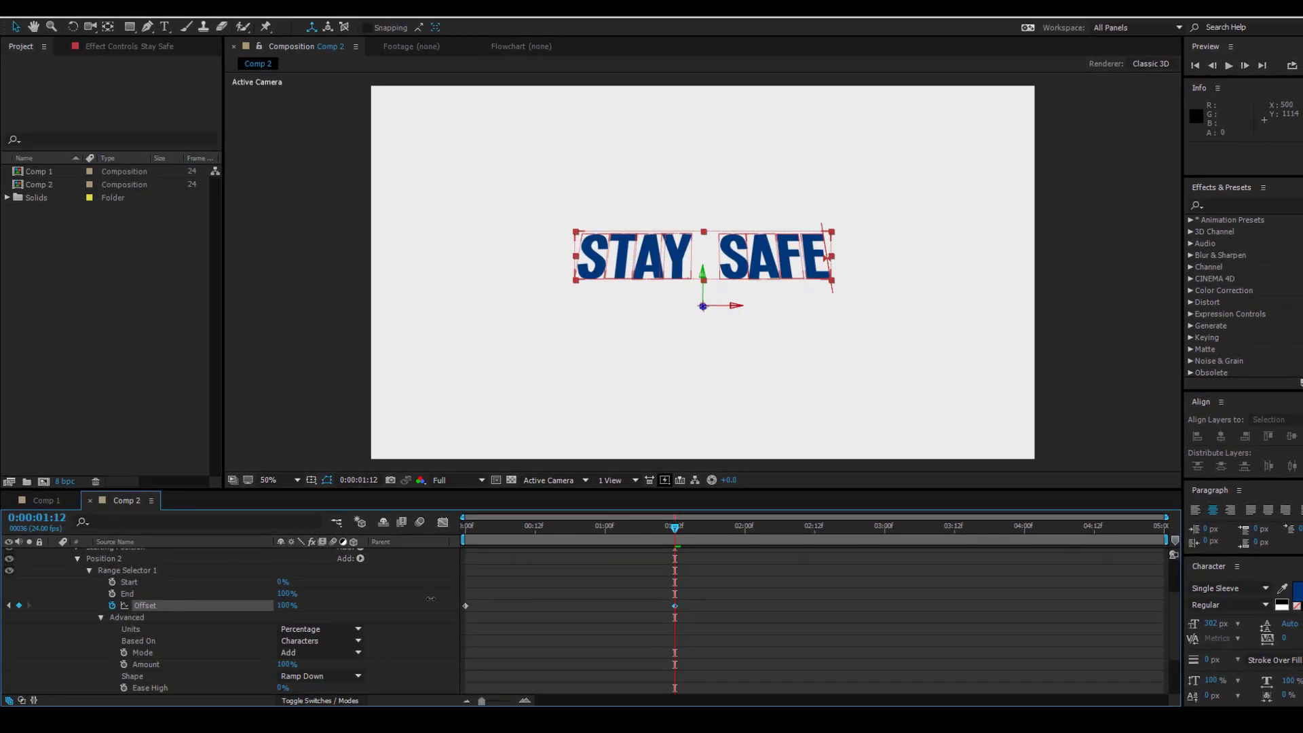
Step: Shorten the work area to end at about 0:00:01:20 and preview the text animation
drag(1165, 541, 713, 558)
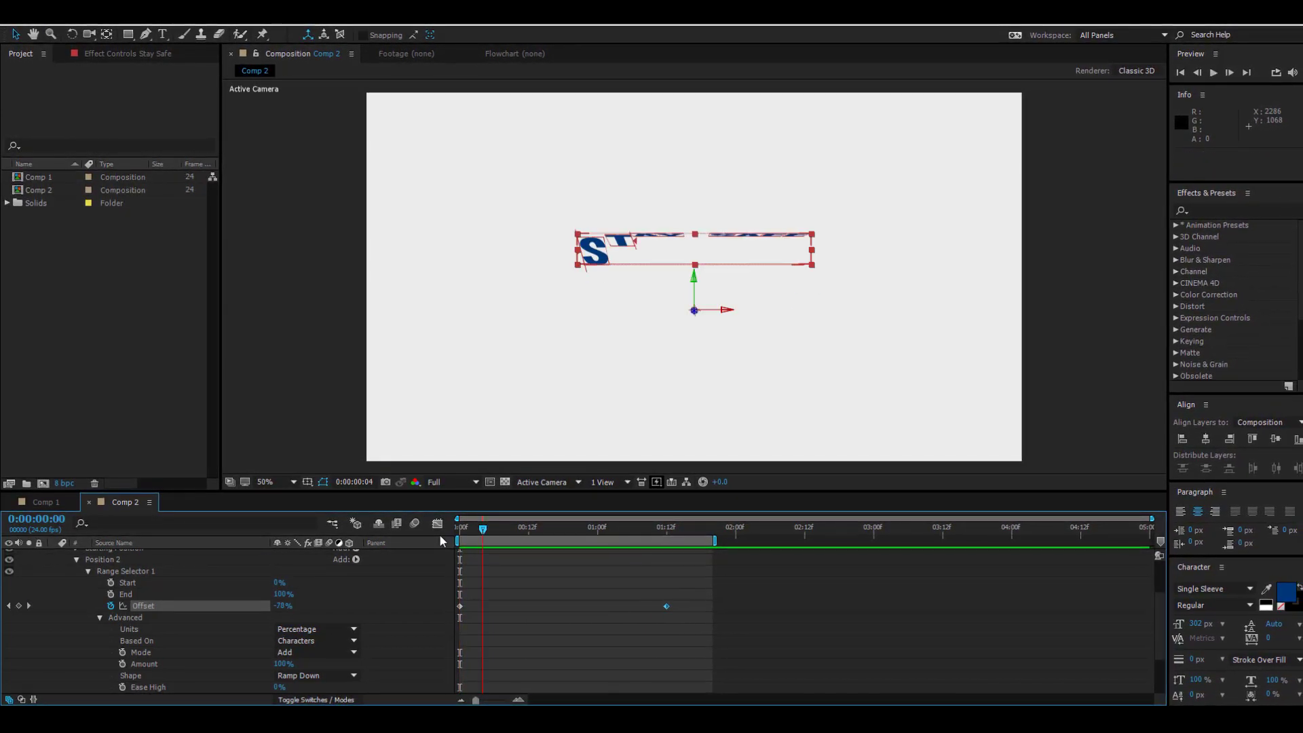
key(space)
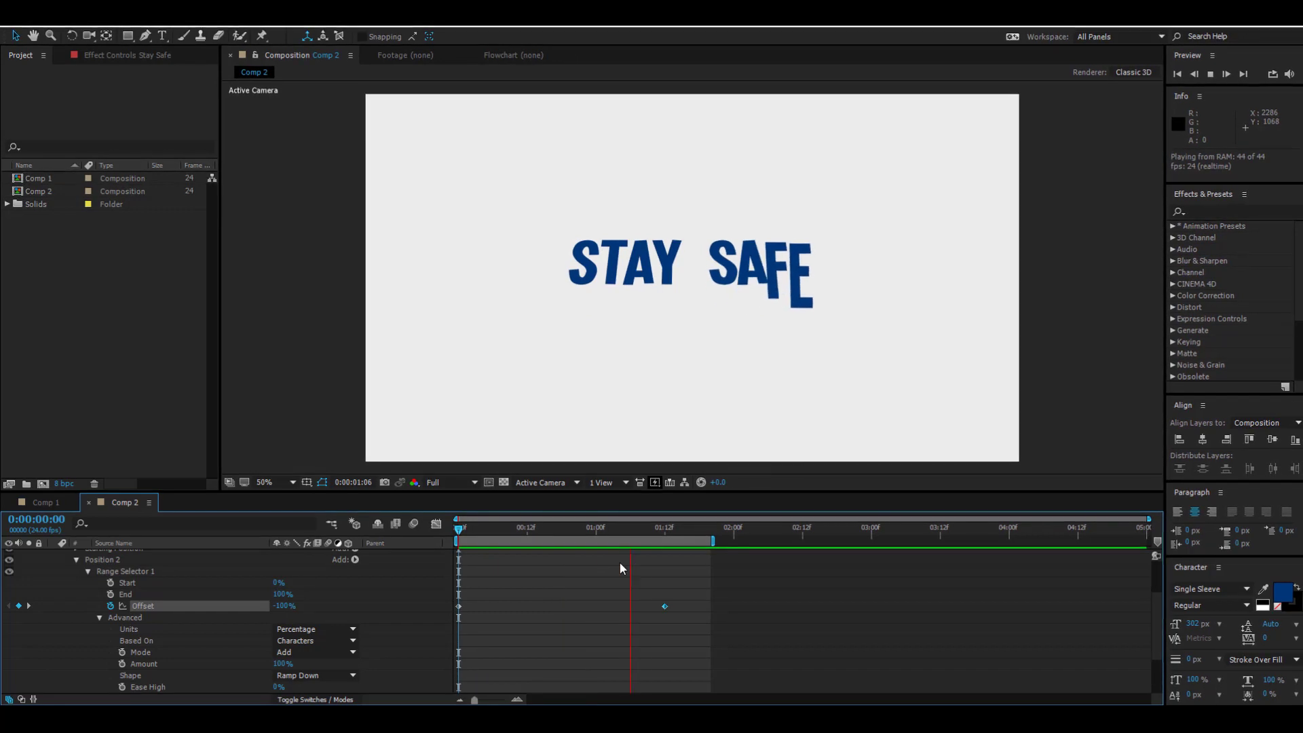
click(695, 528)
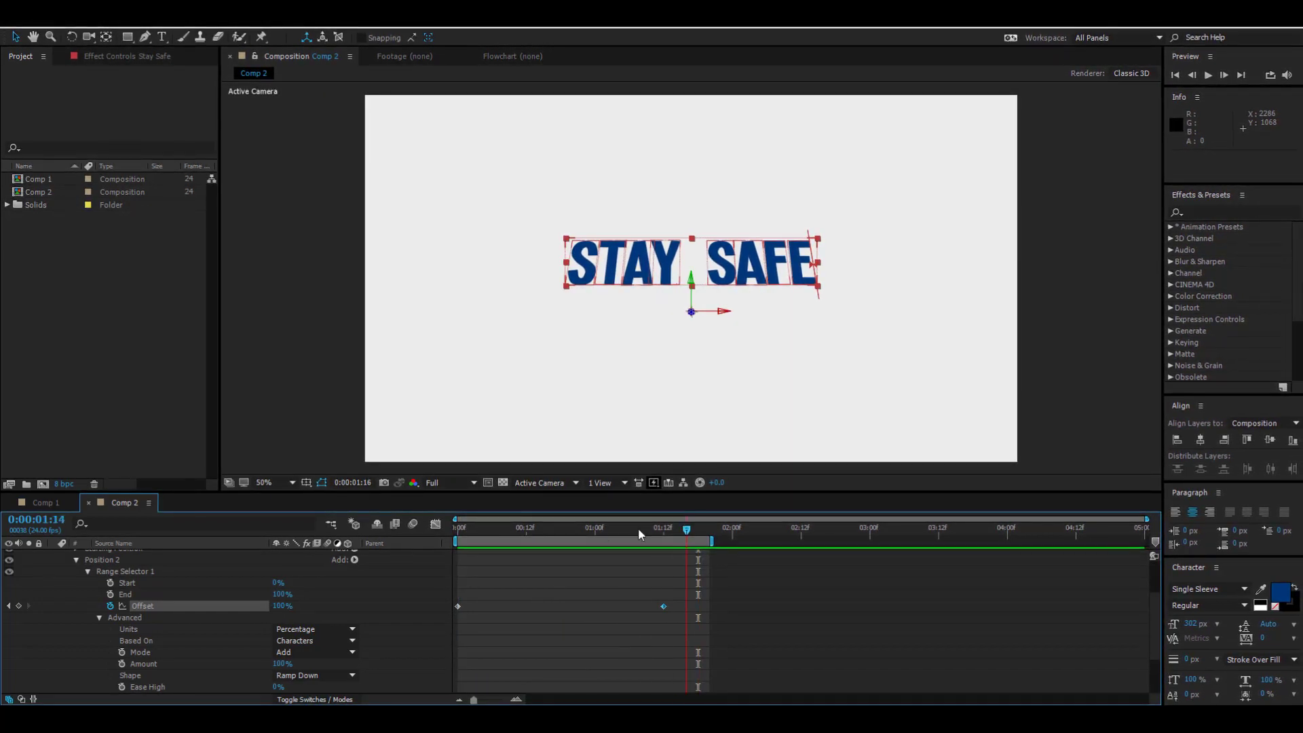
drag(639, 529, 510, 535)
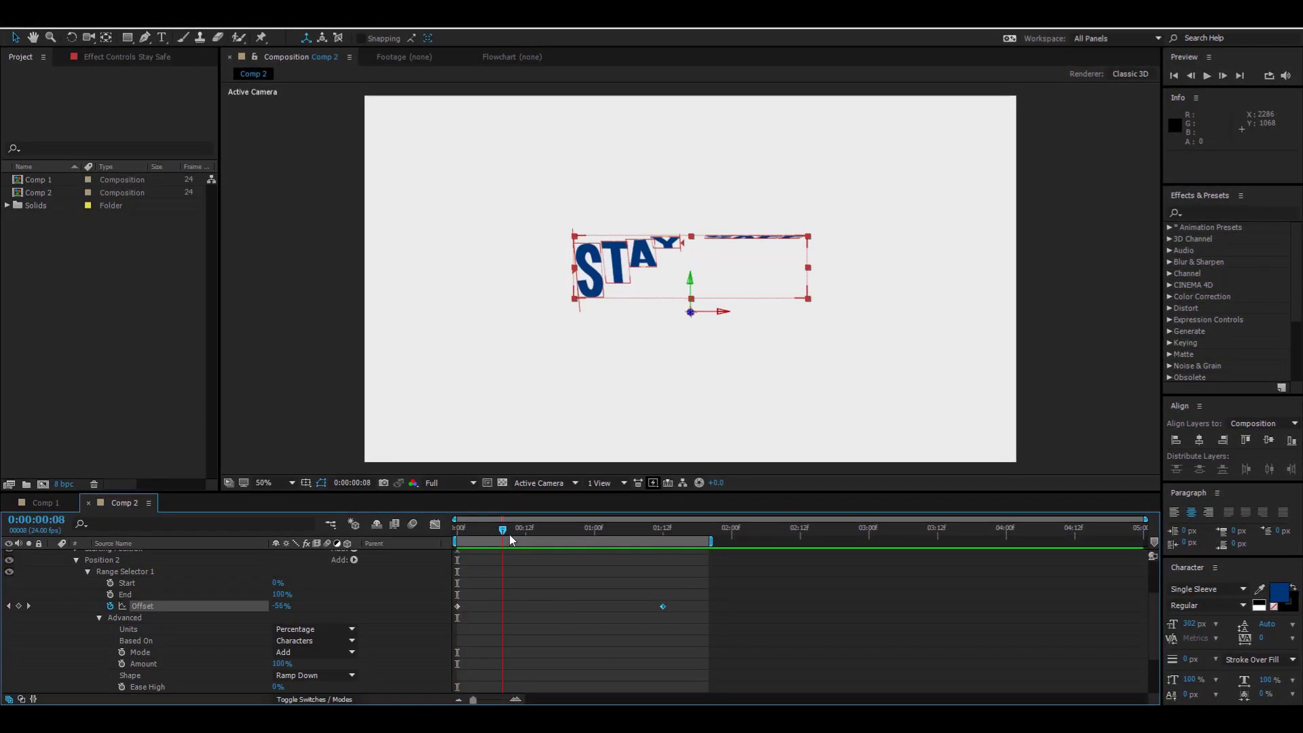
Step: Set both Ease High and Ease Low of Position 2's range selector to 60% and preview the result
scroll(303, 644, down, 2)
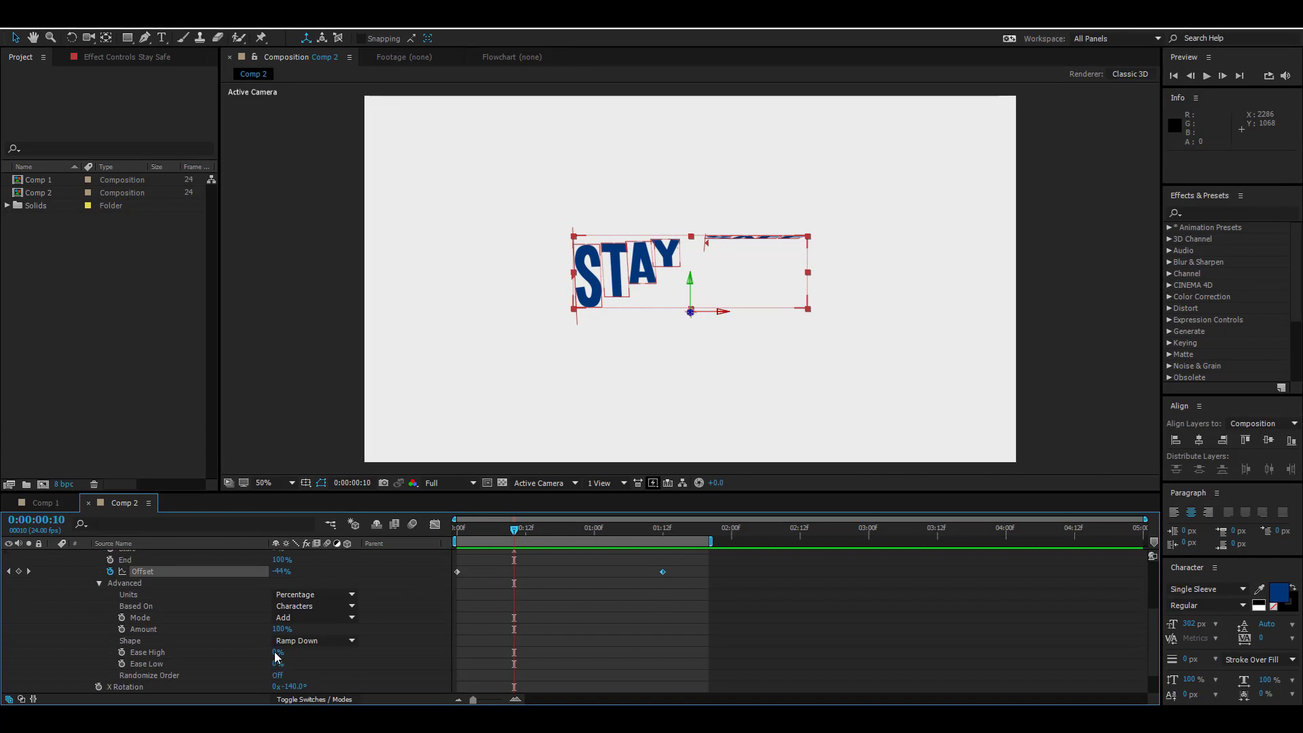
drag(275, 655, 294, 653)
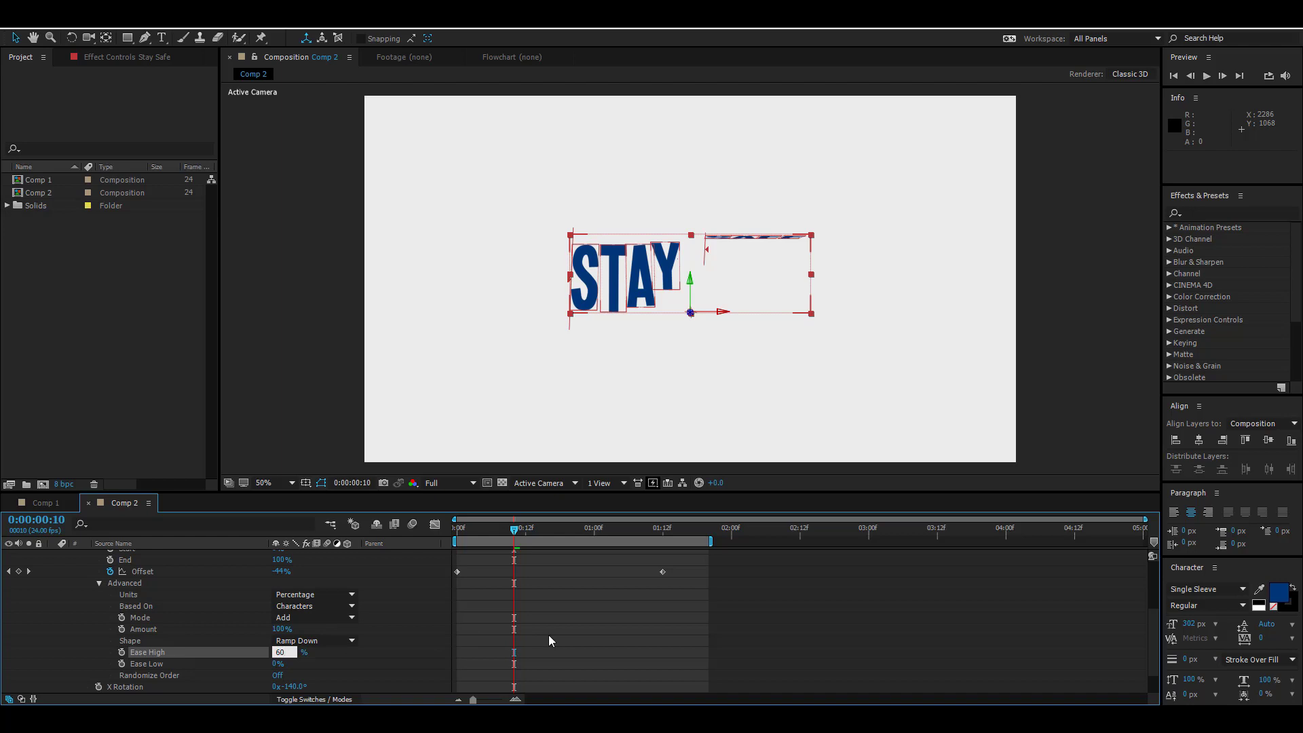
drag(288, 670, 331, 677)
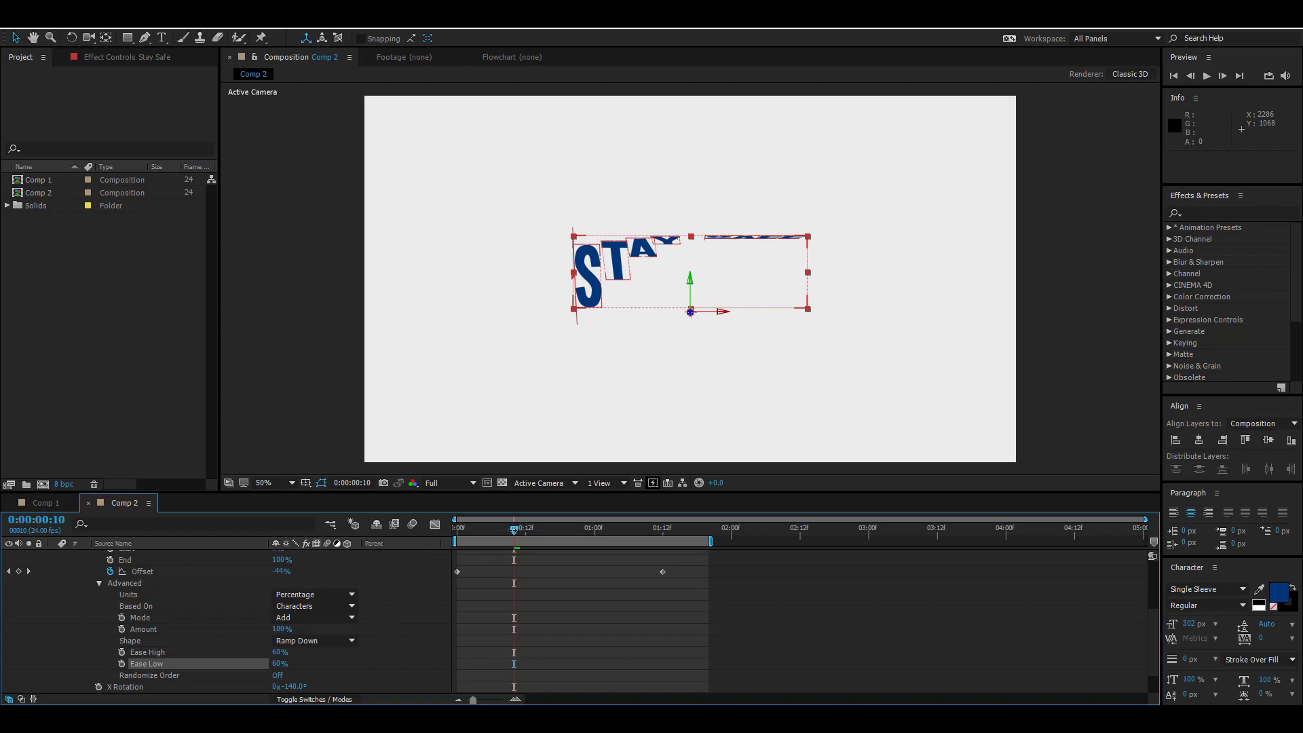
key(space)
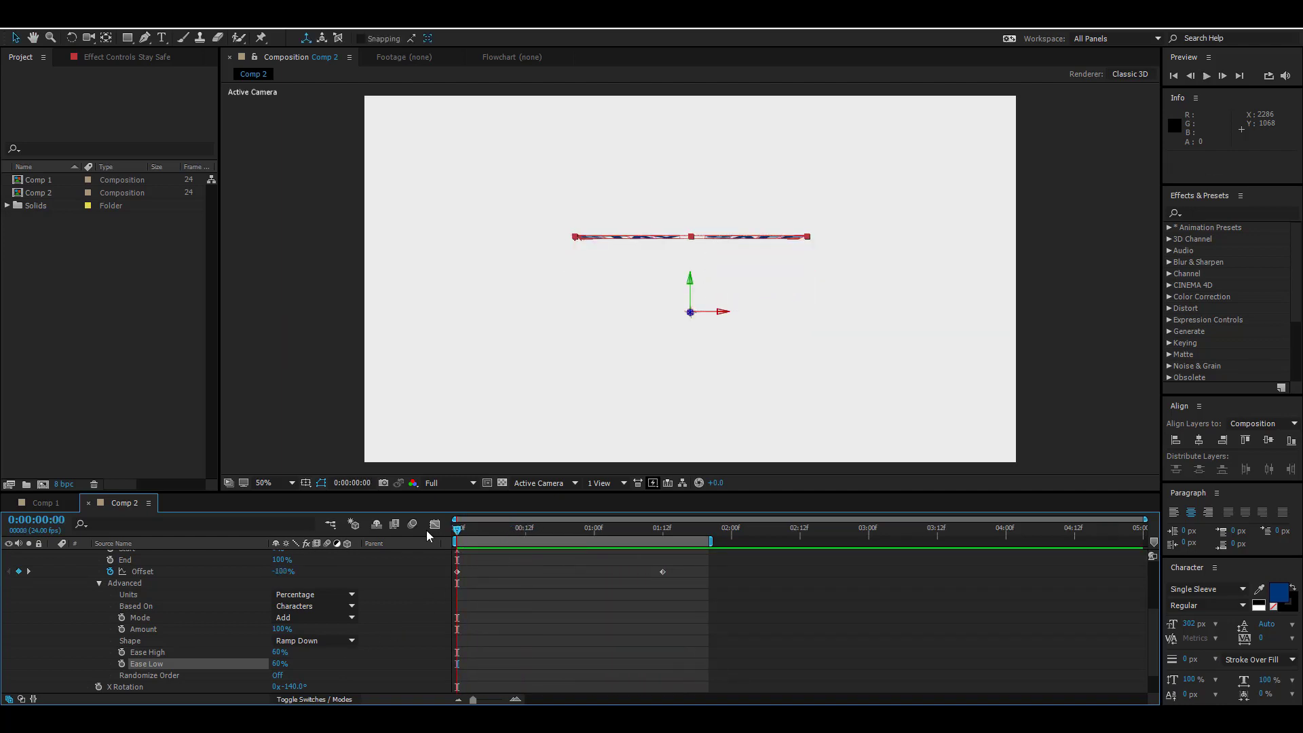
Step: Duplicate the Position 2 animator and set the copy's X Rotation to 85°
click(99, 583)
click(88, 593)
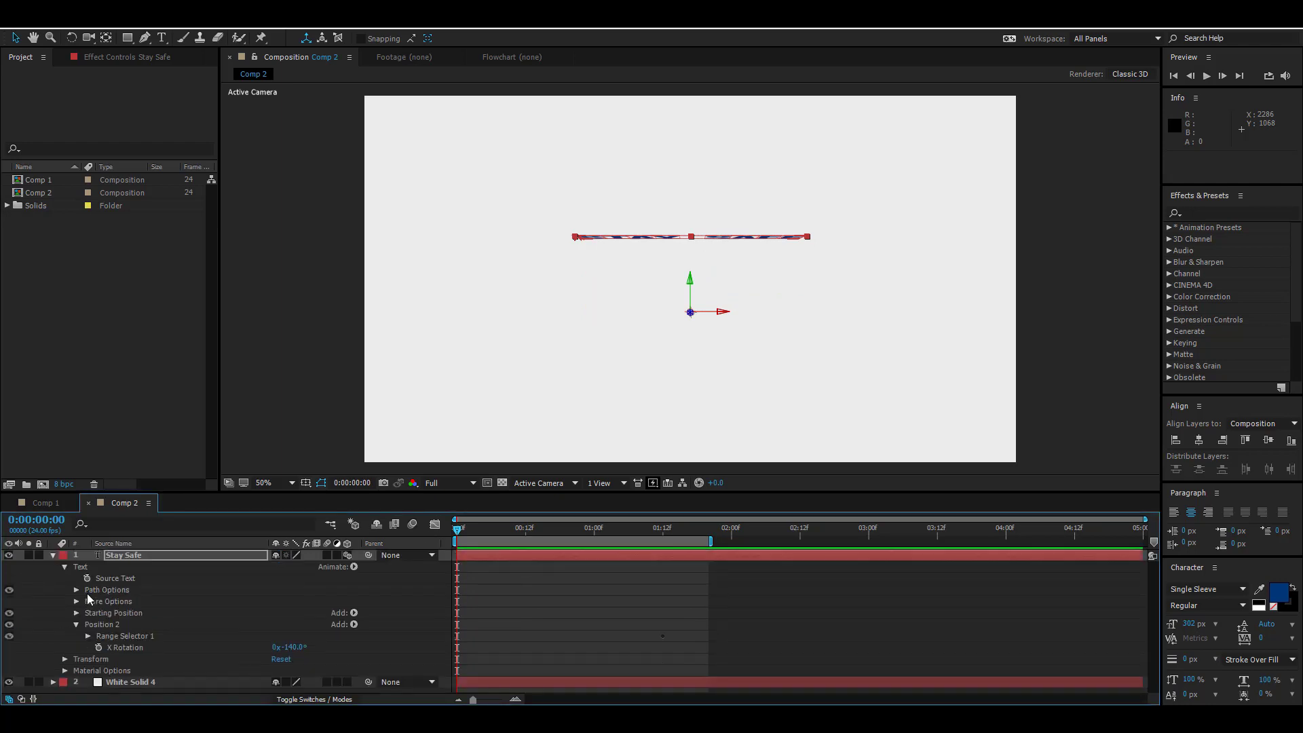
click(75, 625)
click(95, 626)
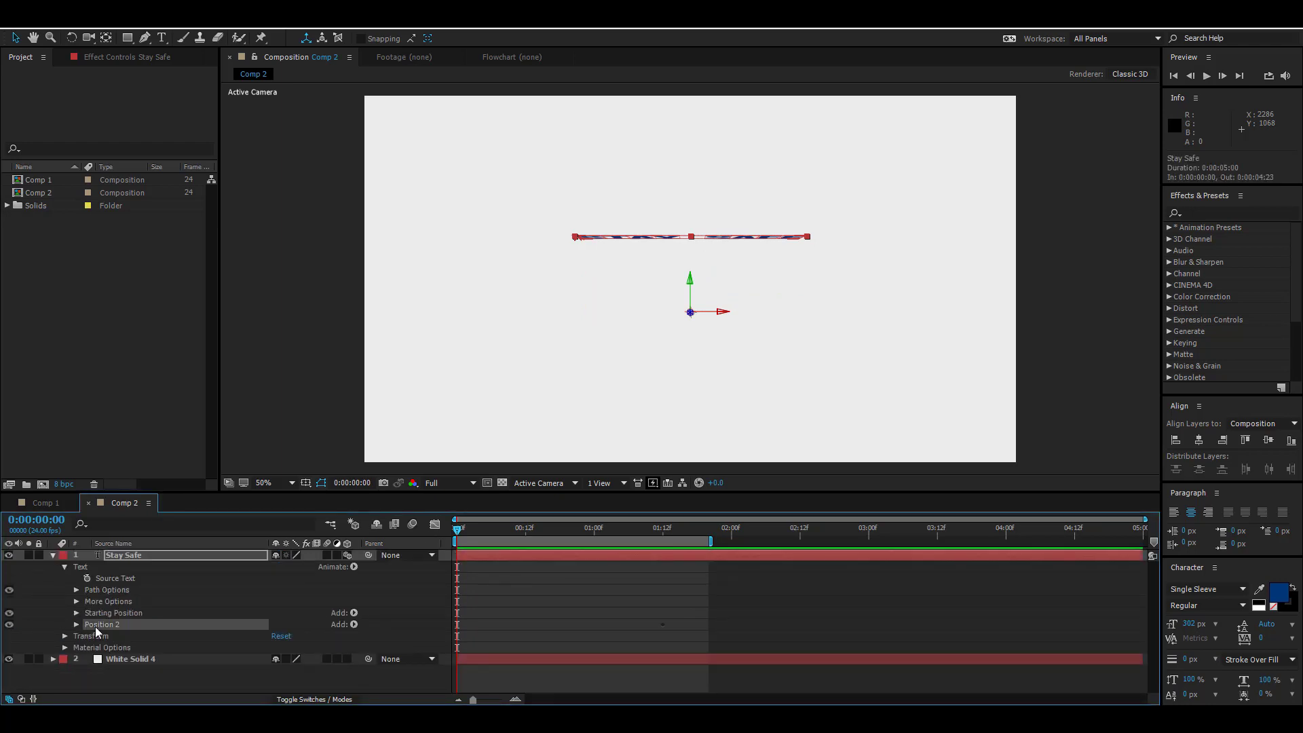
key(ctrl+d)
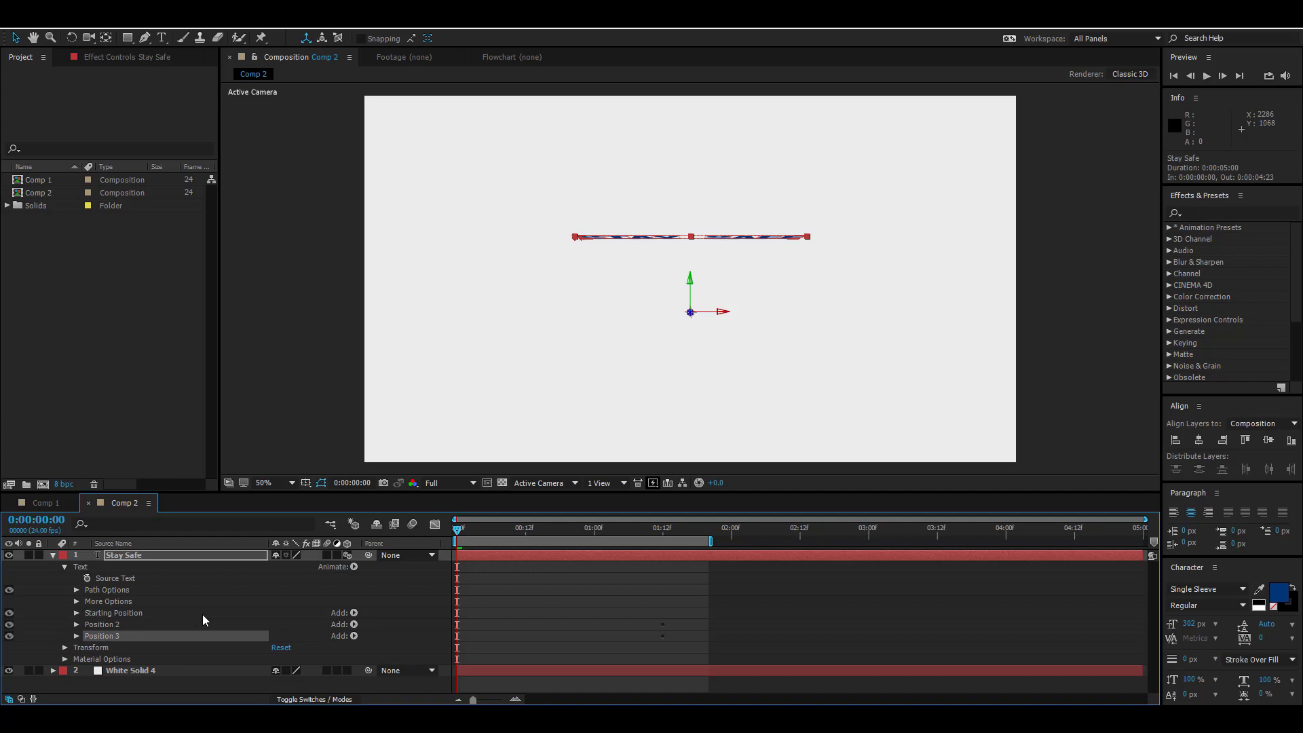
click(75, 636)
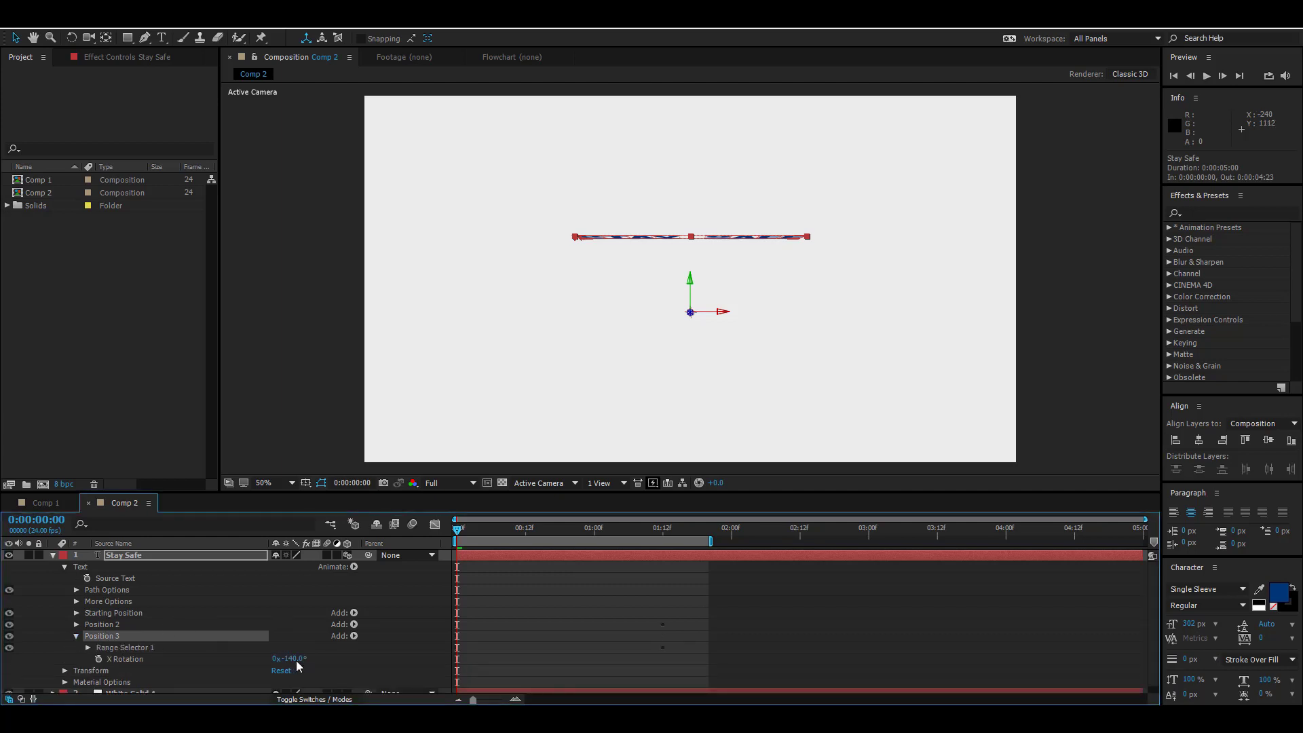
drag(500, 531, 513, 532)
drag(294, 660, 327, 659)
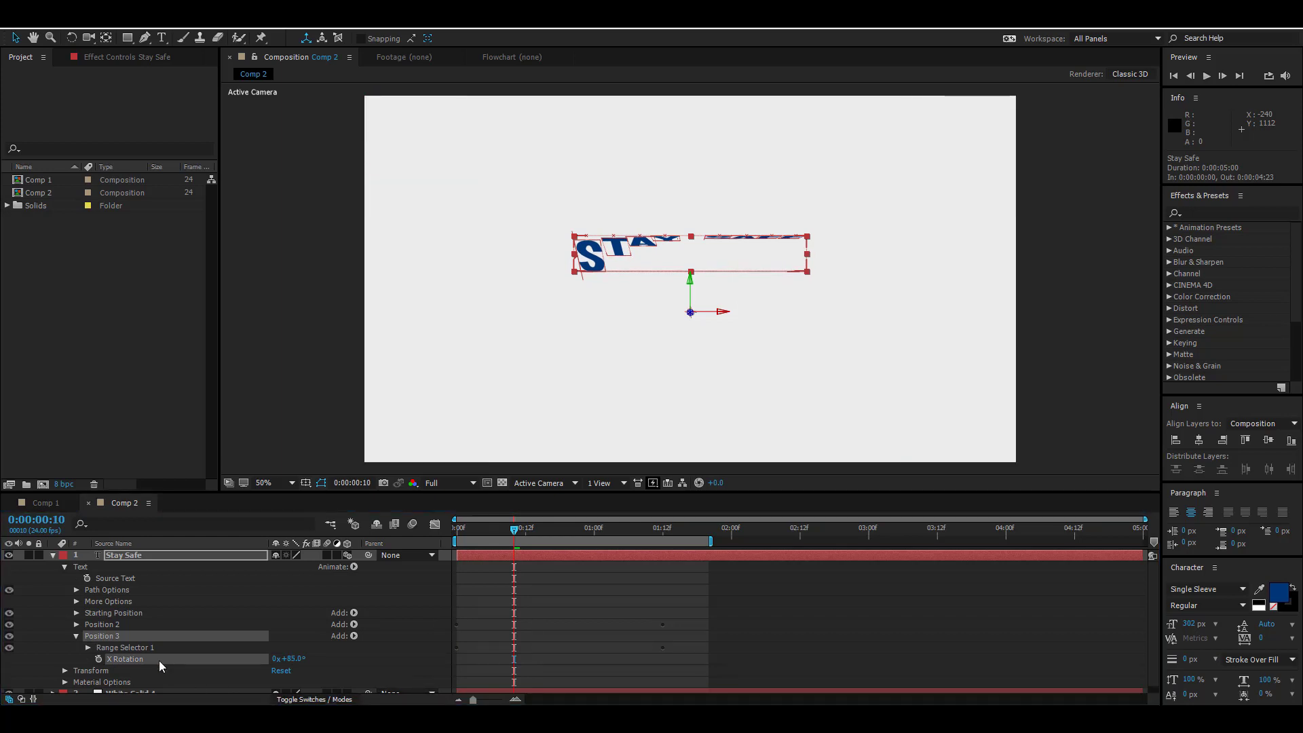
Step: Move both Offset keyframes of Position 3's range selector so the first one sits at 0:00:00:10
click(89, 649)
scroll(89, 649, down, 1)
drag(445, 653, 679, 683)
drag(458, 677, 514, 682)
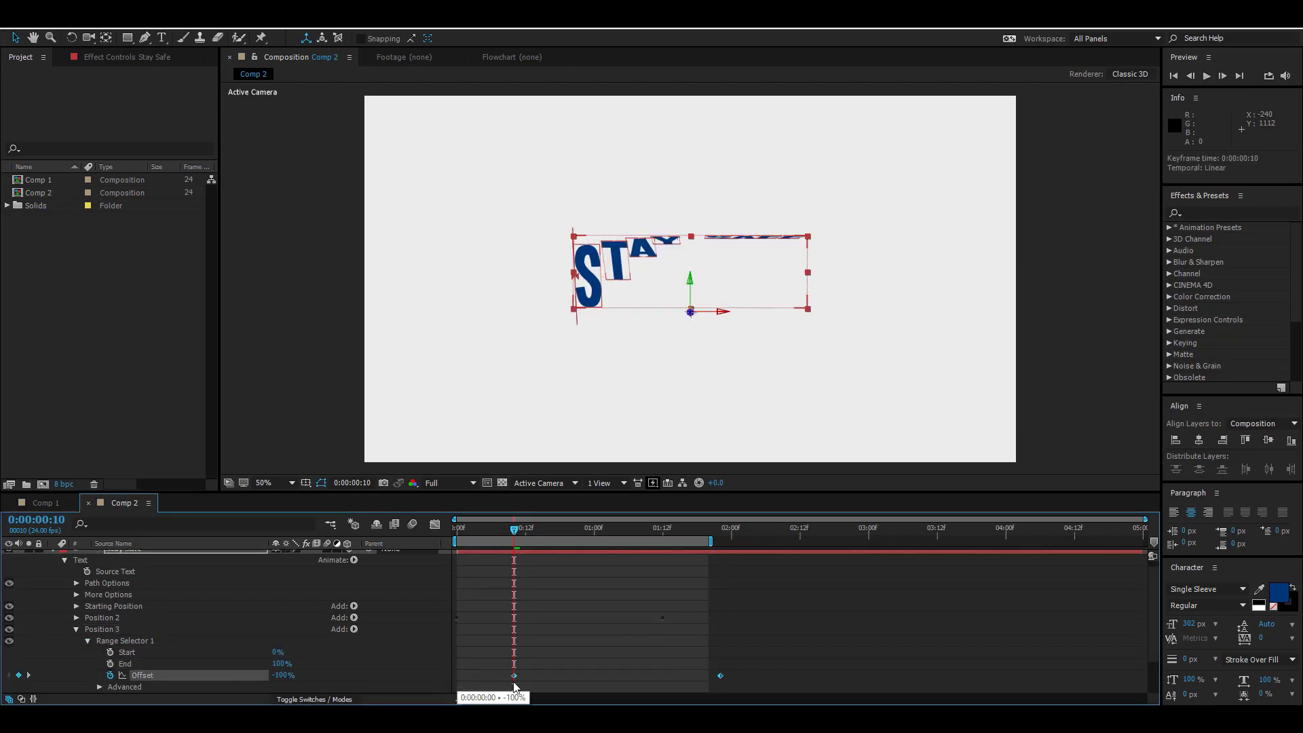
Step: Shift Position 3's Offset keyframes to begin at about 0:00:00:17 and extend the work area's end to about 0:00:02:13, previewing the timing
drag(514, 529, 377, 554)
key(space)
key(space)
drag(459, 528, 497, 533)
drag(514, 676, 612, 675)
drag(497, 530, 565, 536)
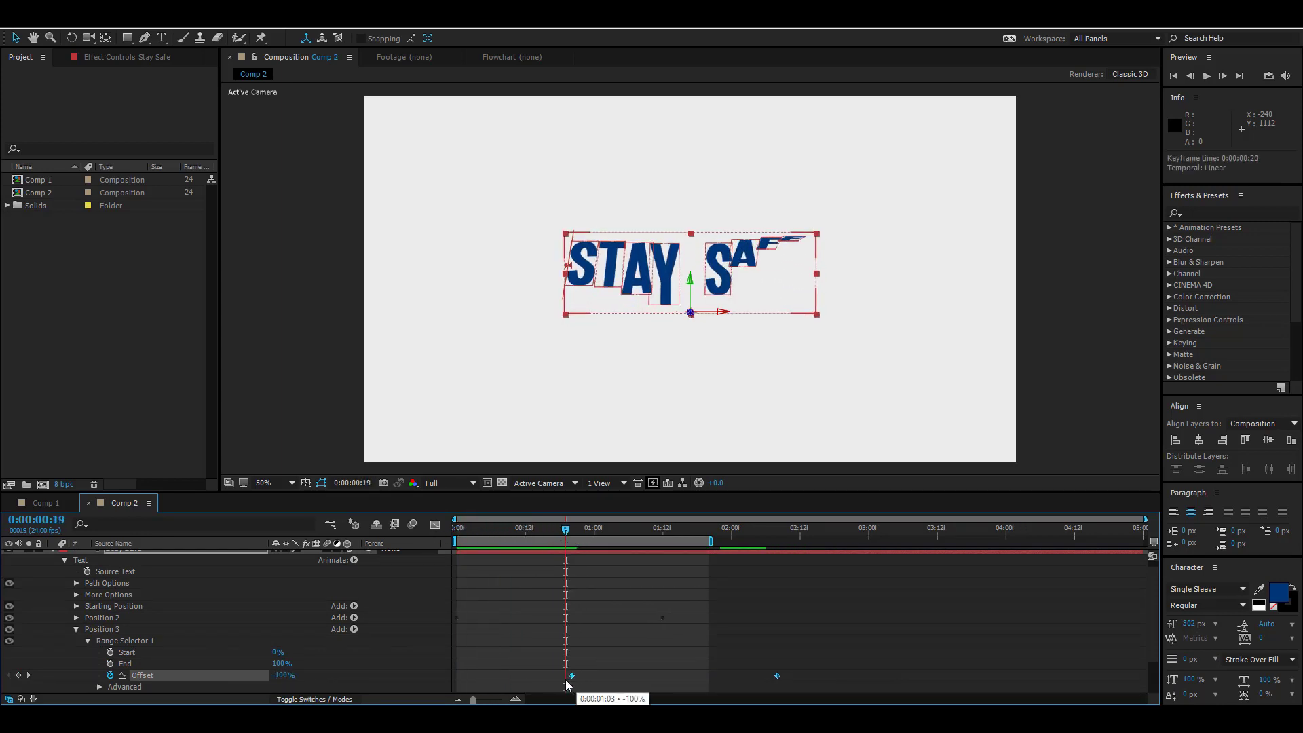
key(space)
key(space)
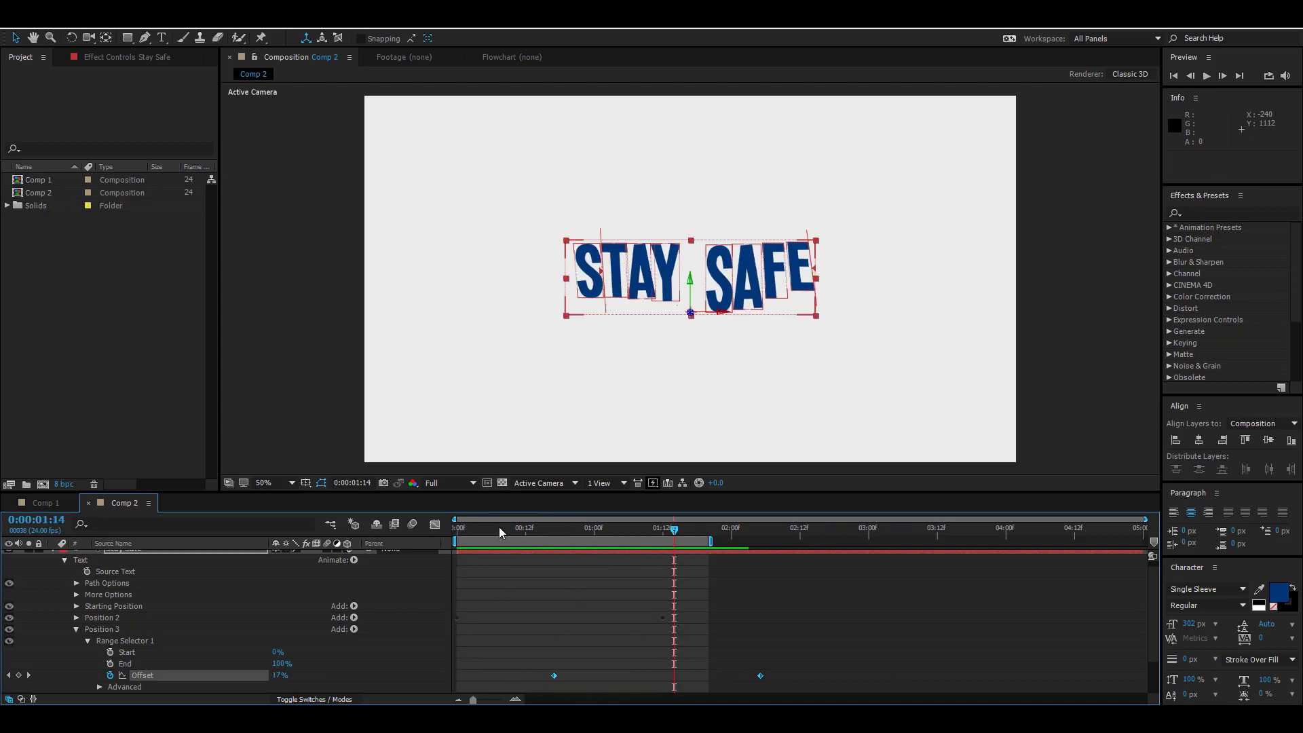
drag(711, 541, 808, 541)
key(space)
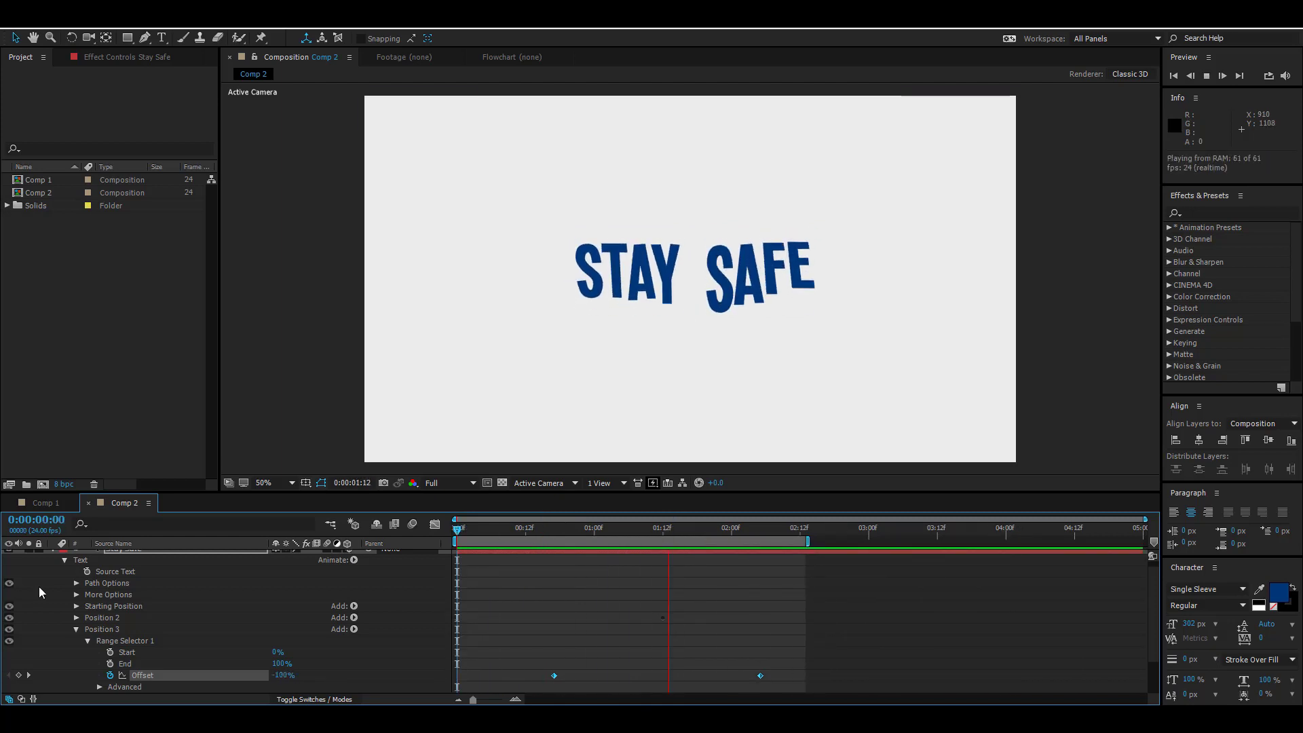
Step: Duplicate the Position 3 animator and set the copy's X Rotation to -55°
click(88, 640)
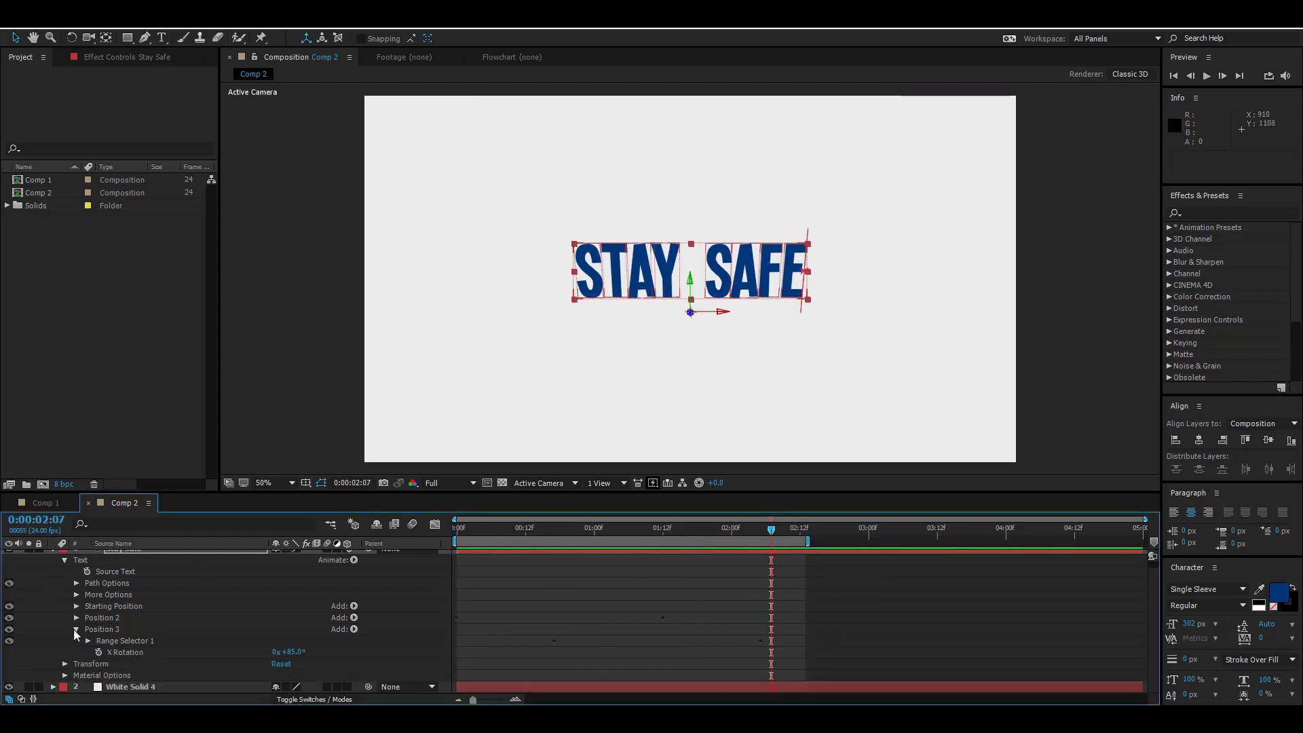
click(75, 630)
click(105, 636)
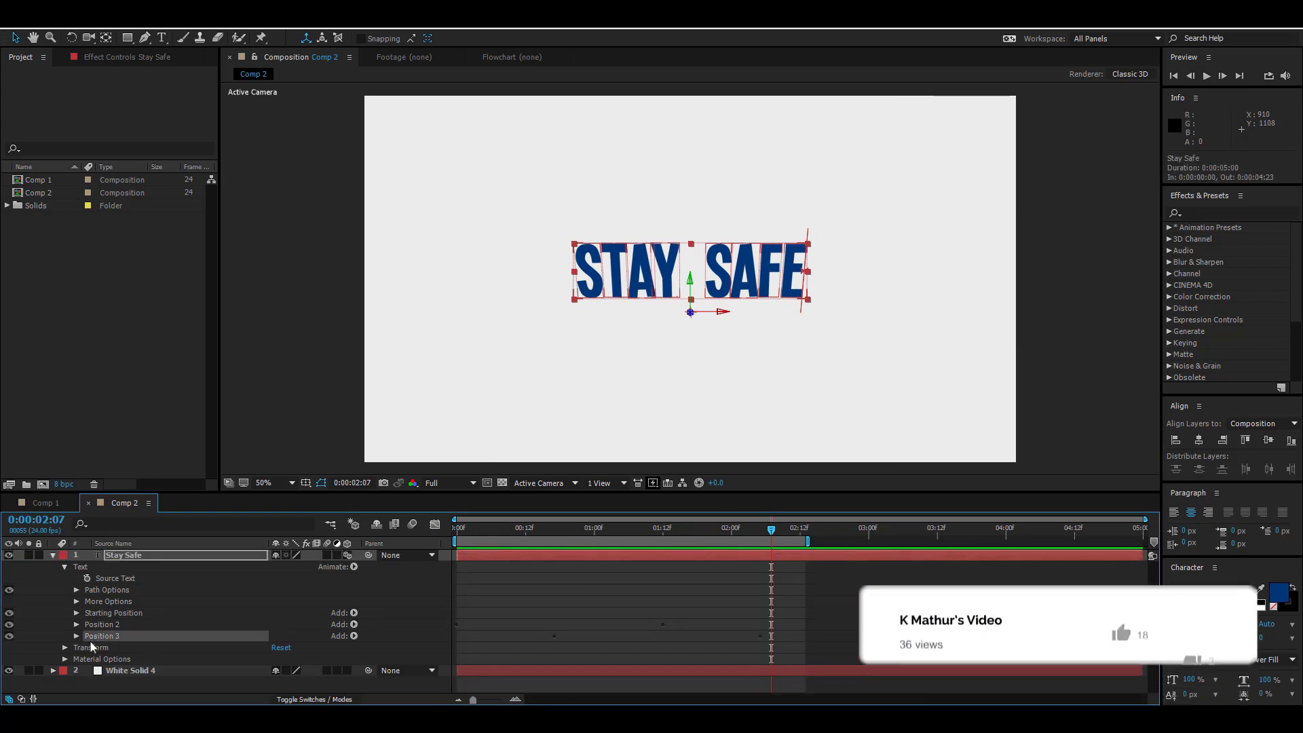
key(ctrl+d)
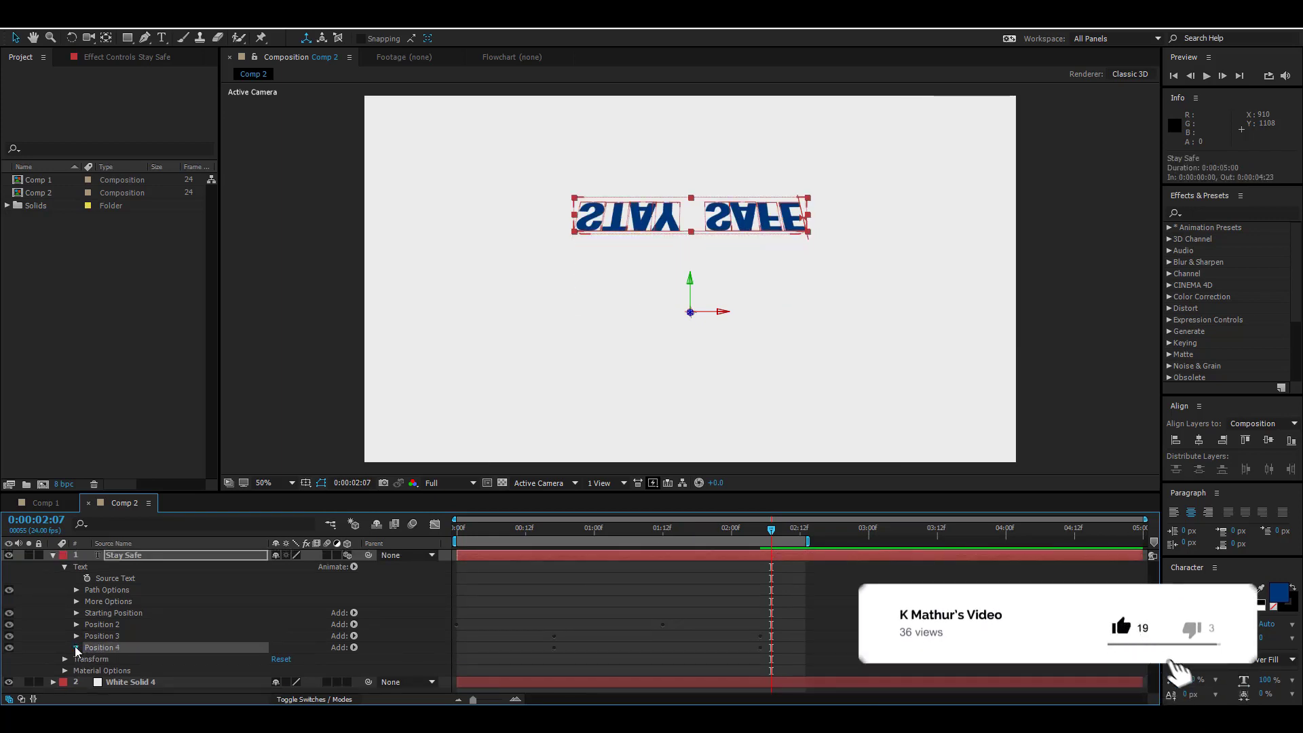
click(76, 649)
scroll(125, 664, down, 1)
drag(300, 653, 224, 667)
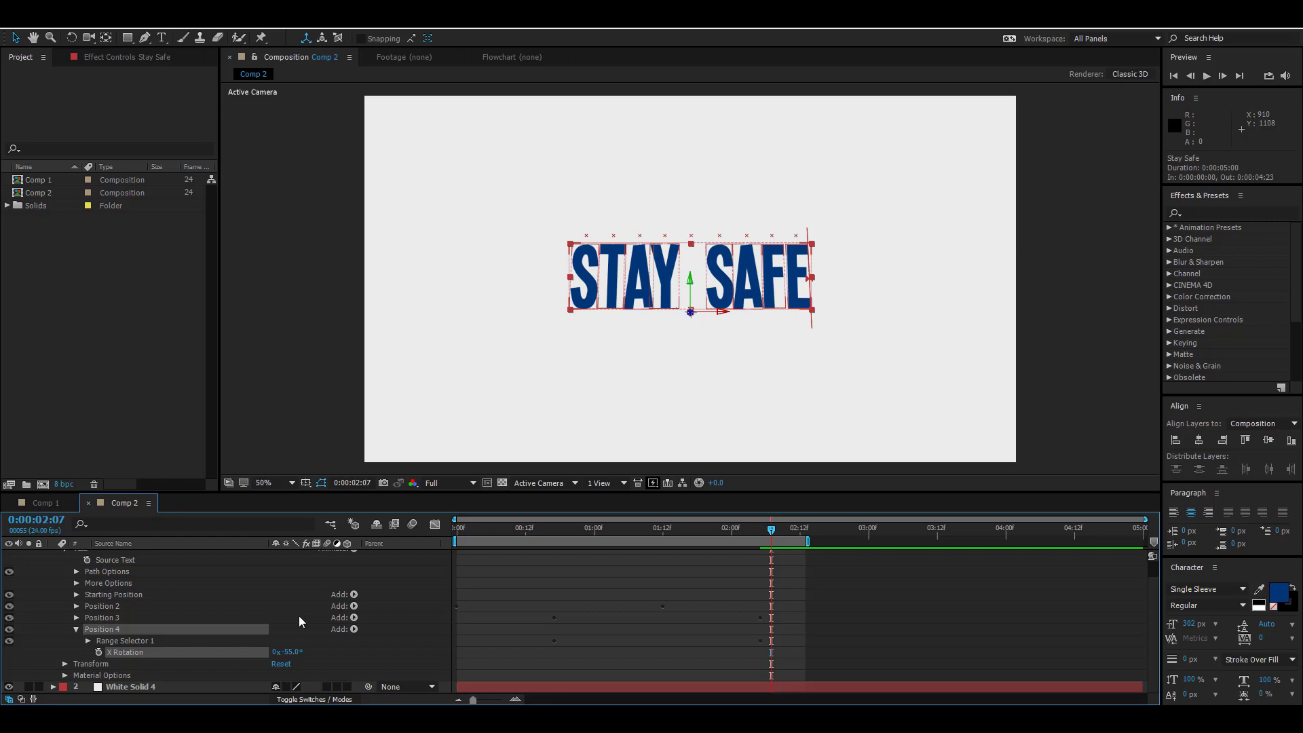
Step: Move both Offset keyframes of Position 4's range selector so the first one sits at 0:00:02:07
click(88, 640)
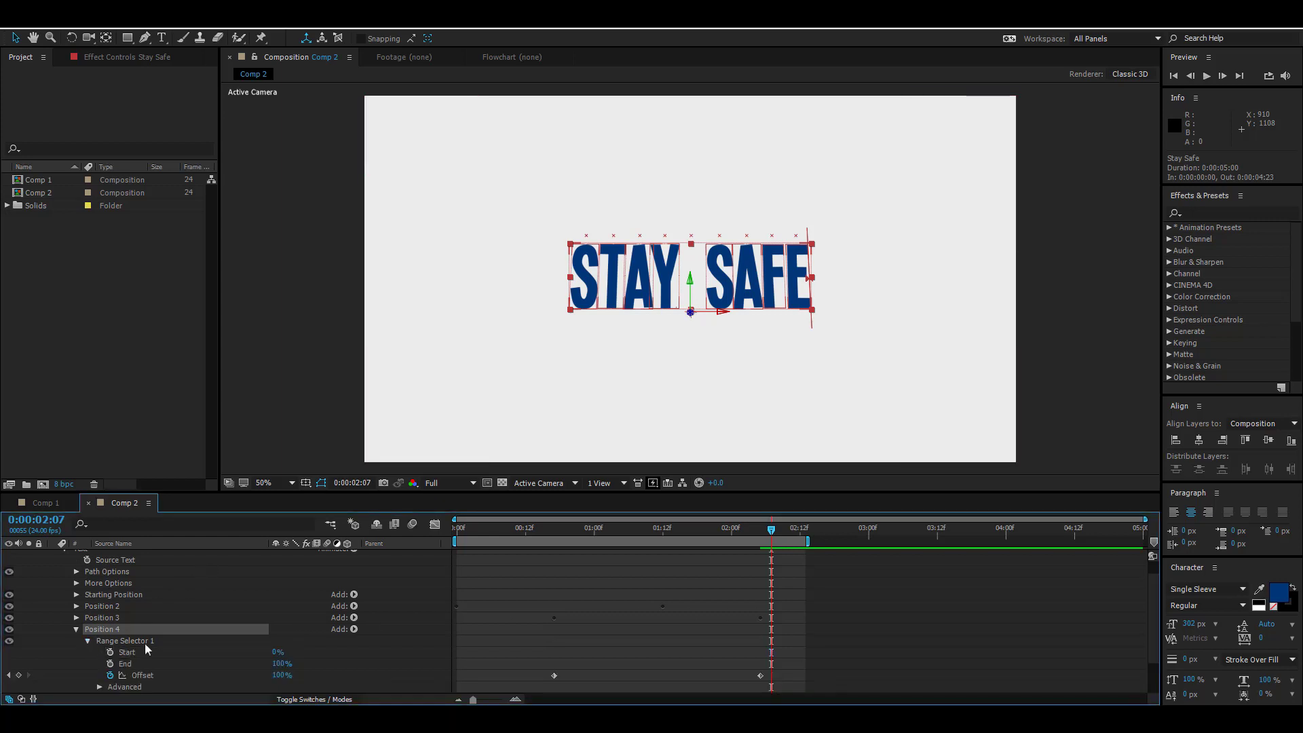
drag(801, 672, 547, 674)
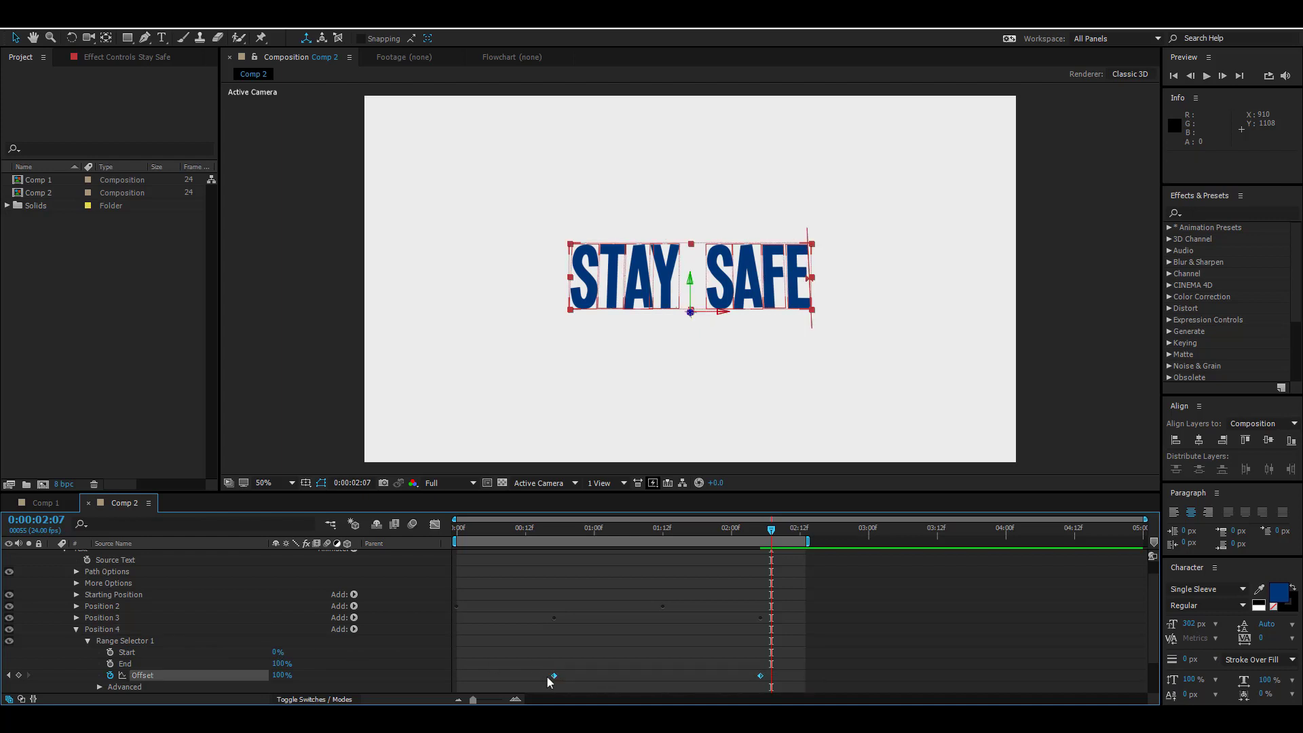
drag(760, 675, 980, 673)
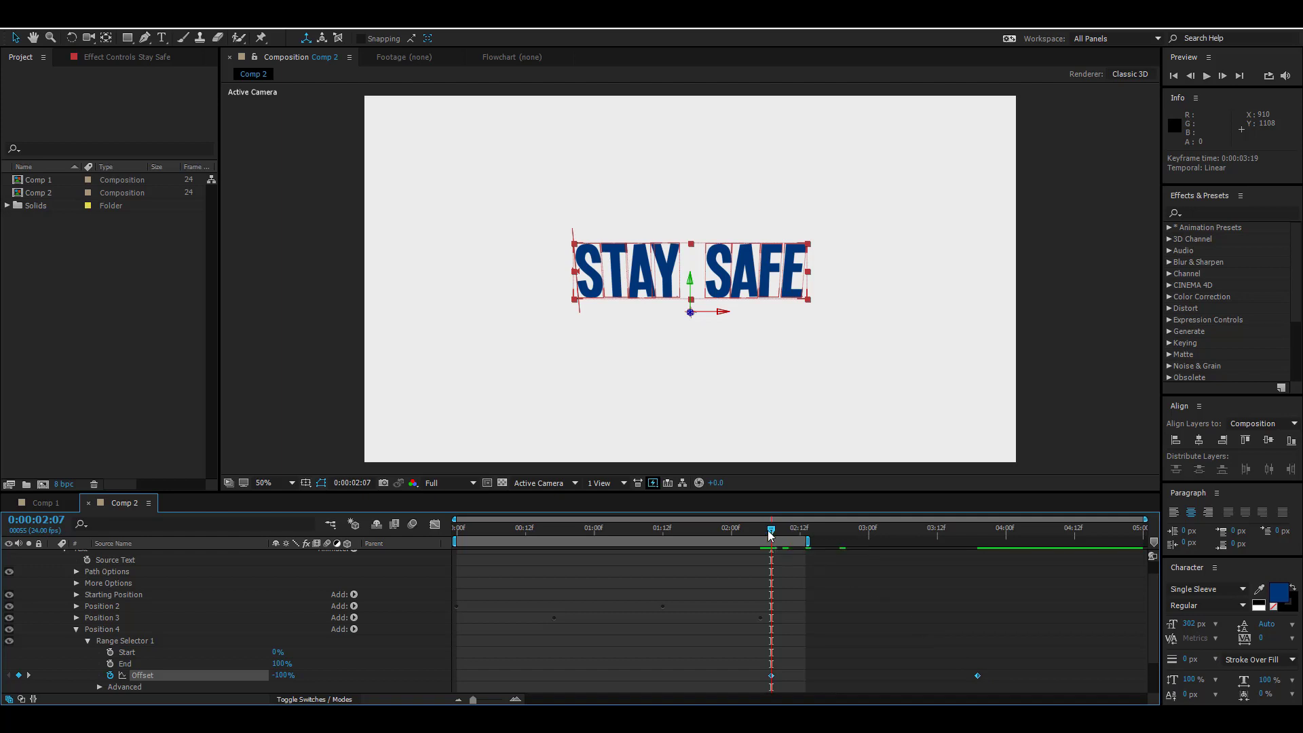
Step: Check the timing and shift Position 4's Offset keyframes earlier so they begin at 0:00:01:07
key(space)
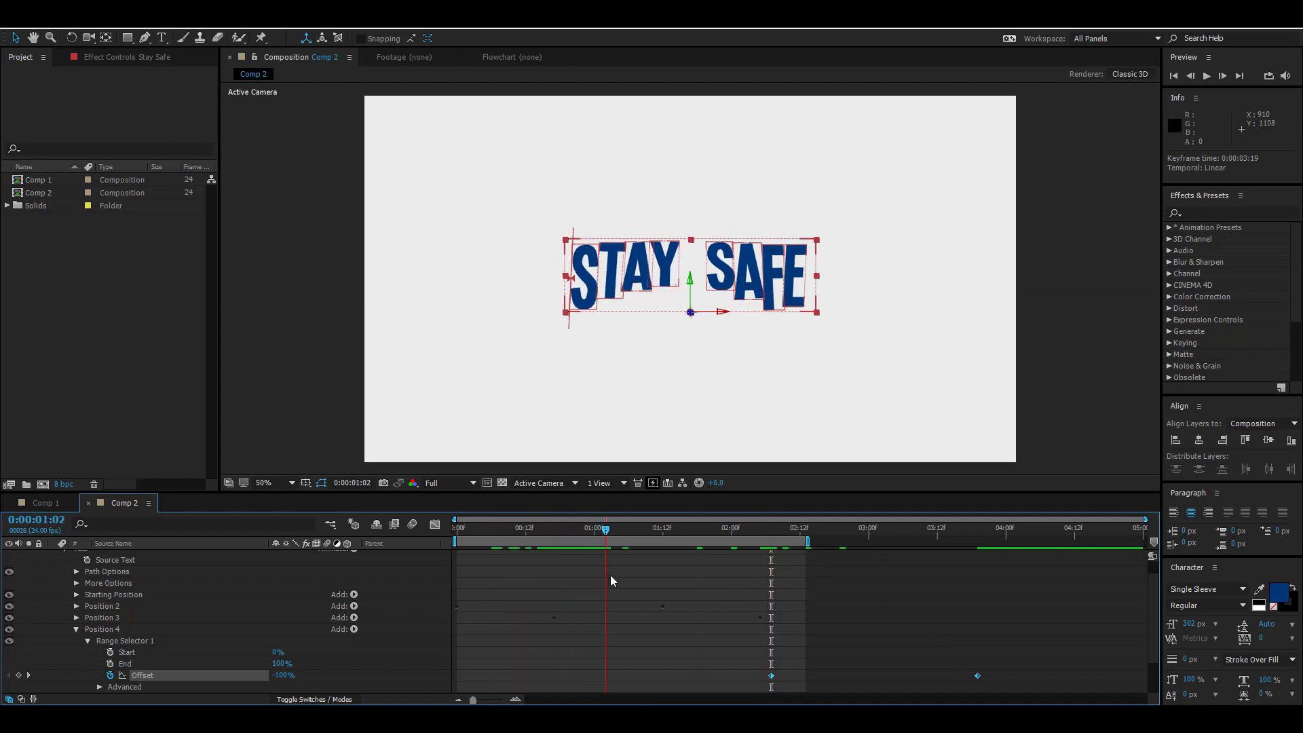
drag(683, 578, 657, 594)
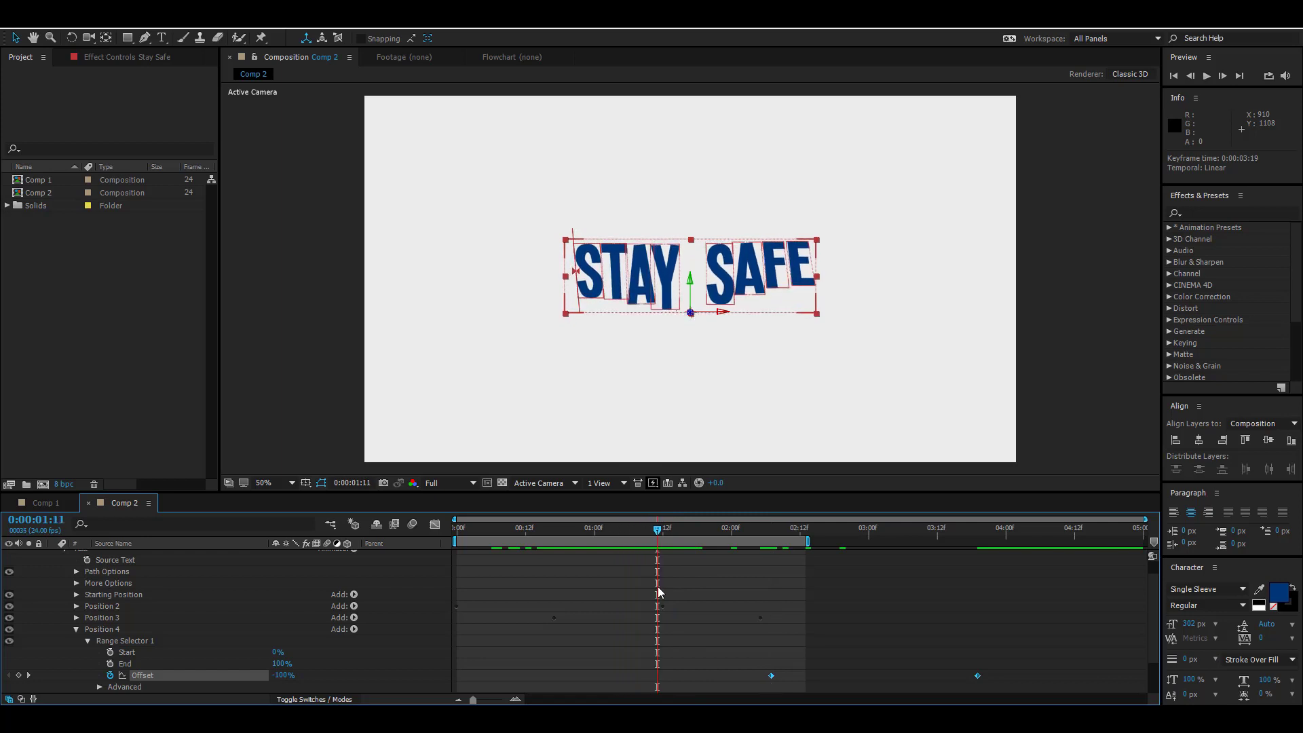
drag(771, 675, 634, 675)
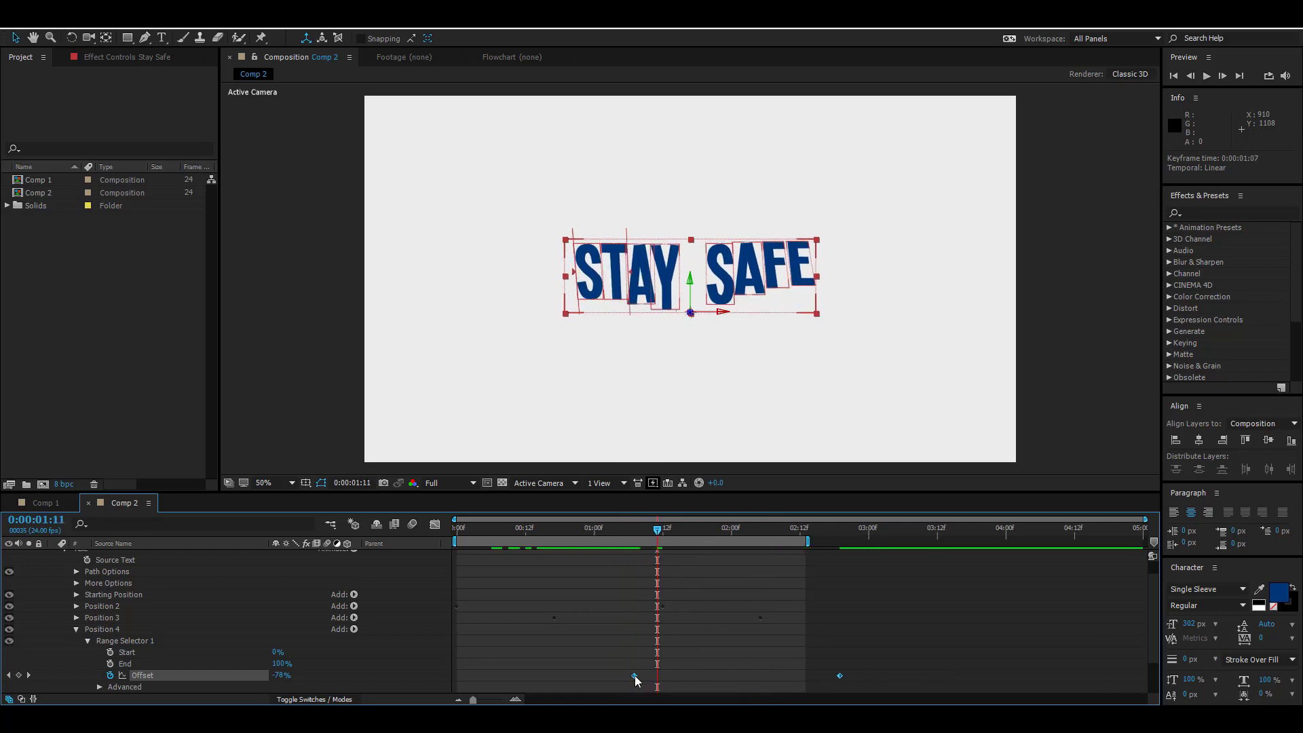
Step: Extend the work area's end to about 0:00:04:11 and preview the animation from the first frame
key(Home)
key(space)
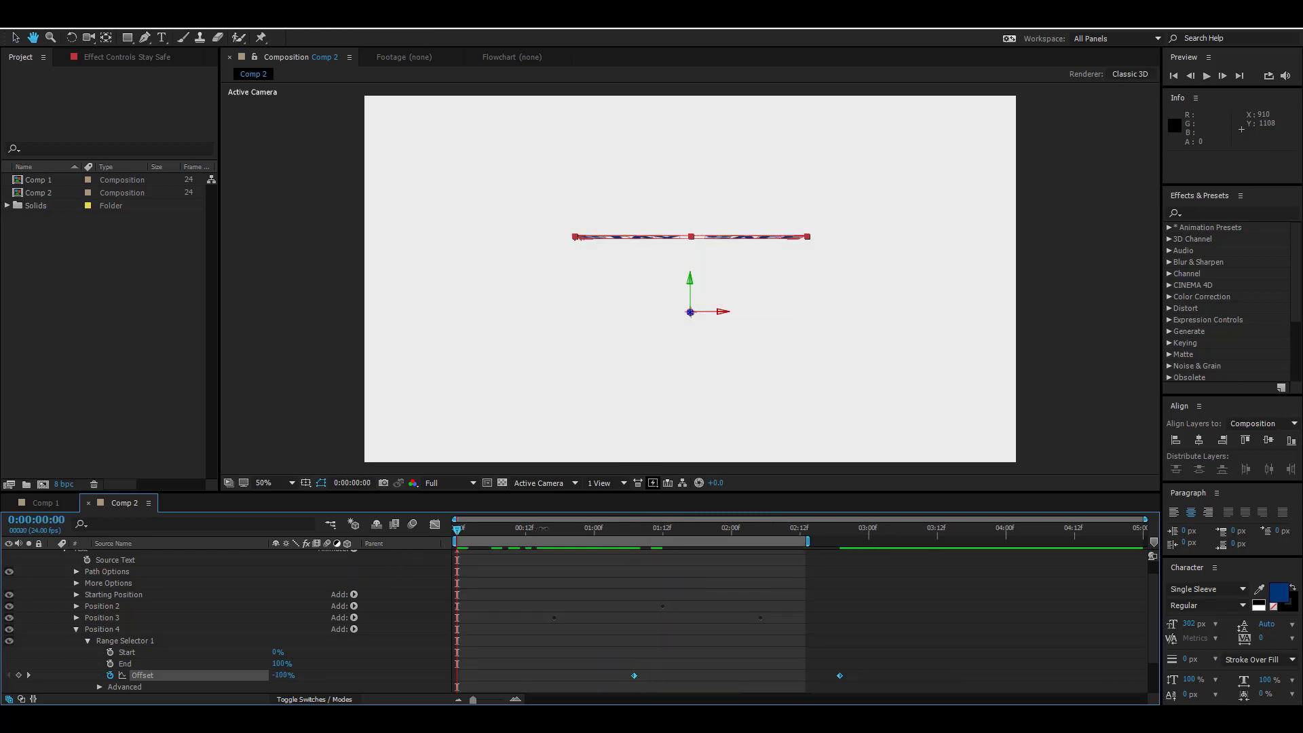
drag(544, 529, 837, 546)
key(Home)
key(space)
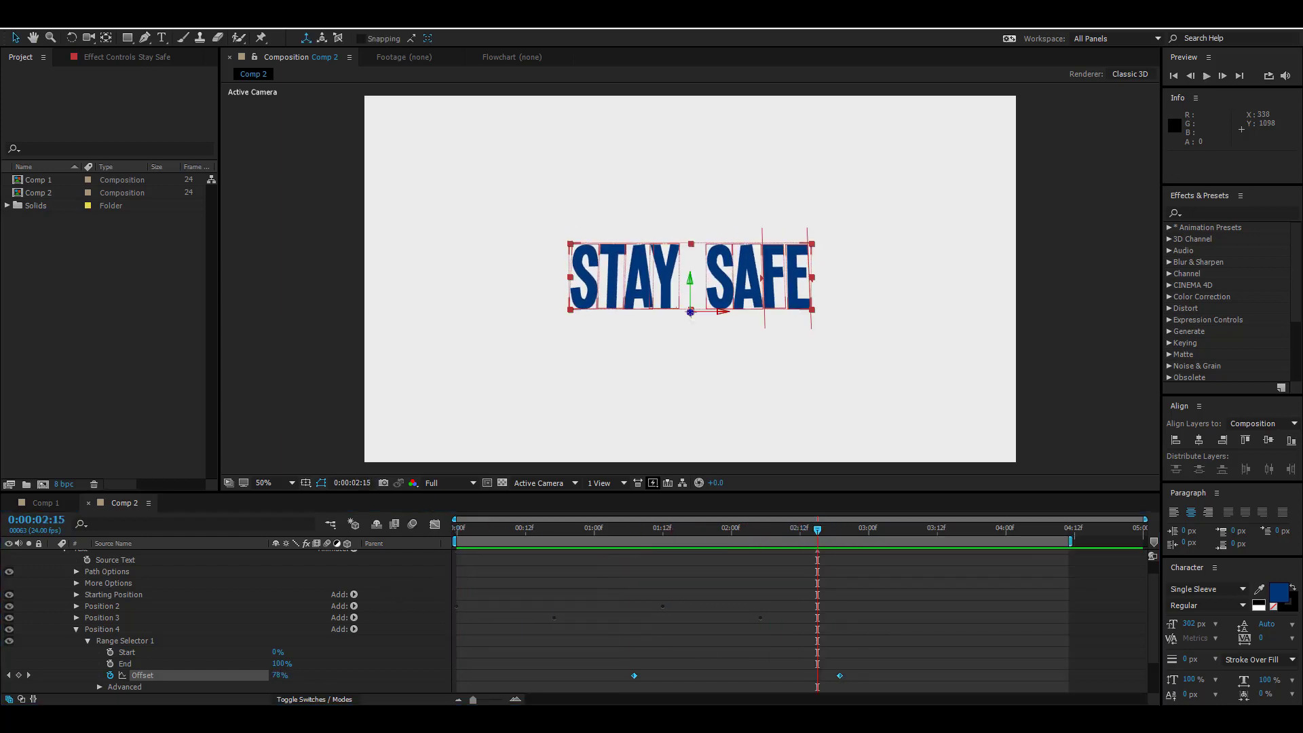
click(87, 641)
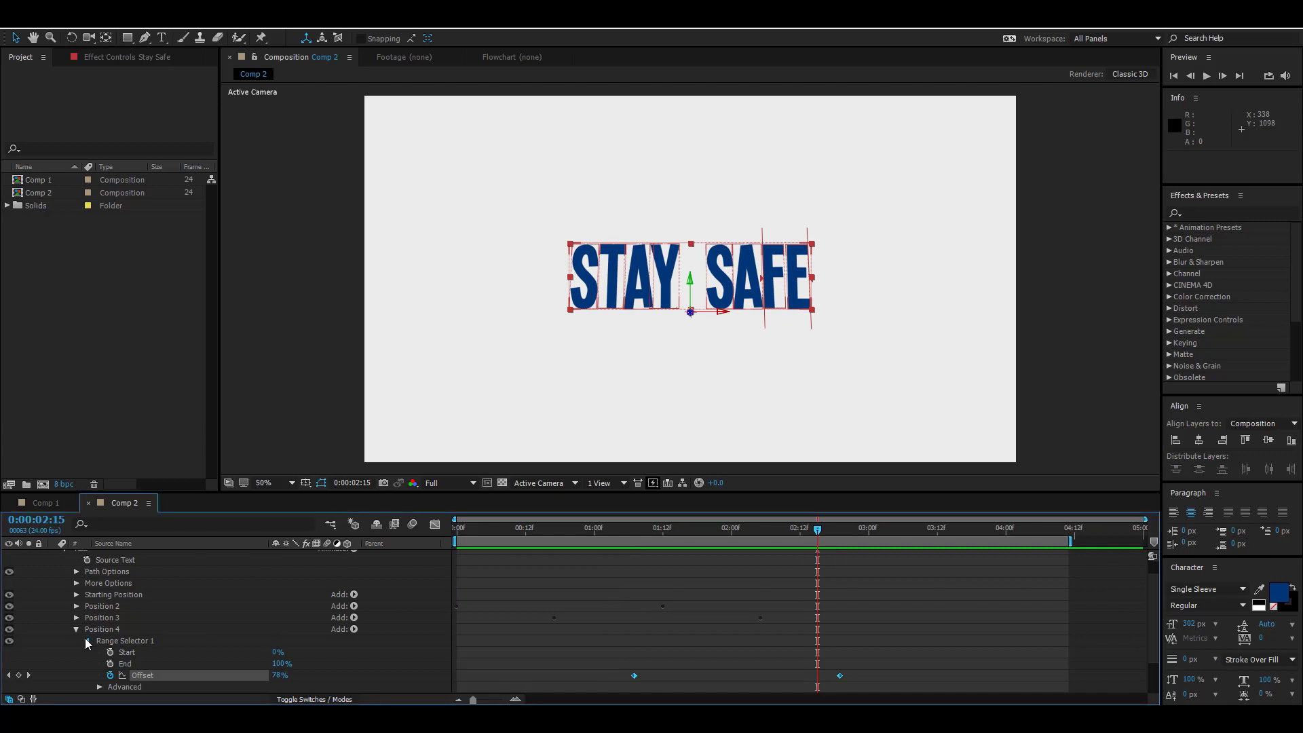
Step: Duplicate the Position 4 animator and expand the copy's range selector to reach its Offset keyframes
click(74, 630)
click(116, 646)
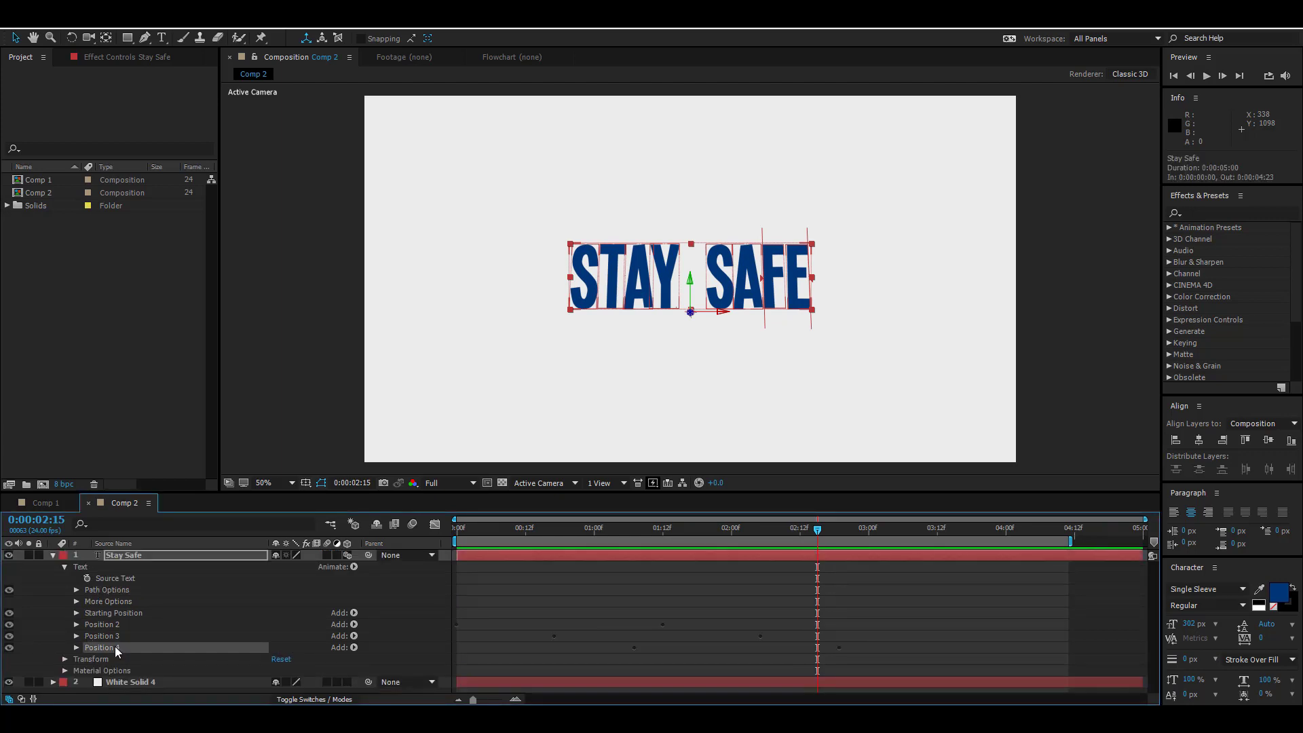
key(ctrl+d)
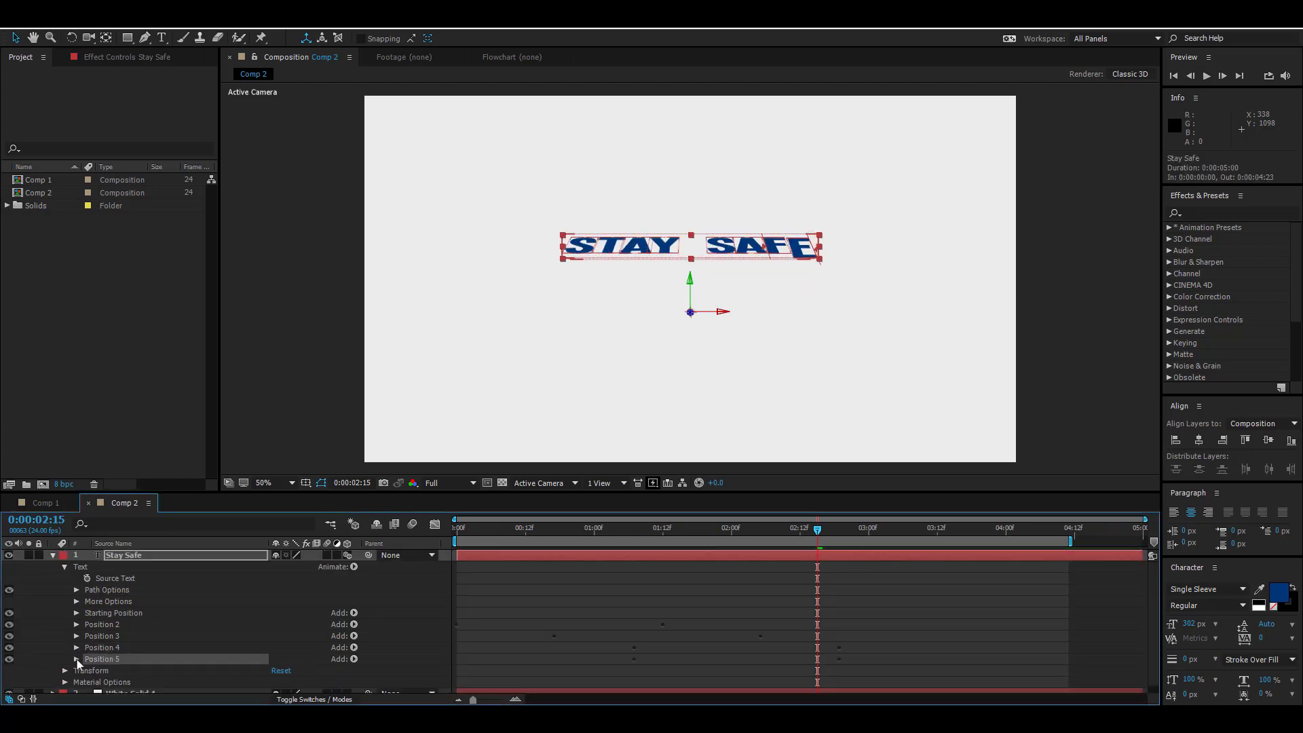
click(76, 659)
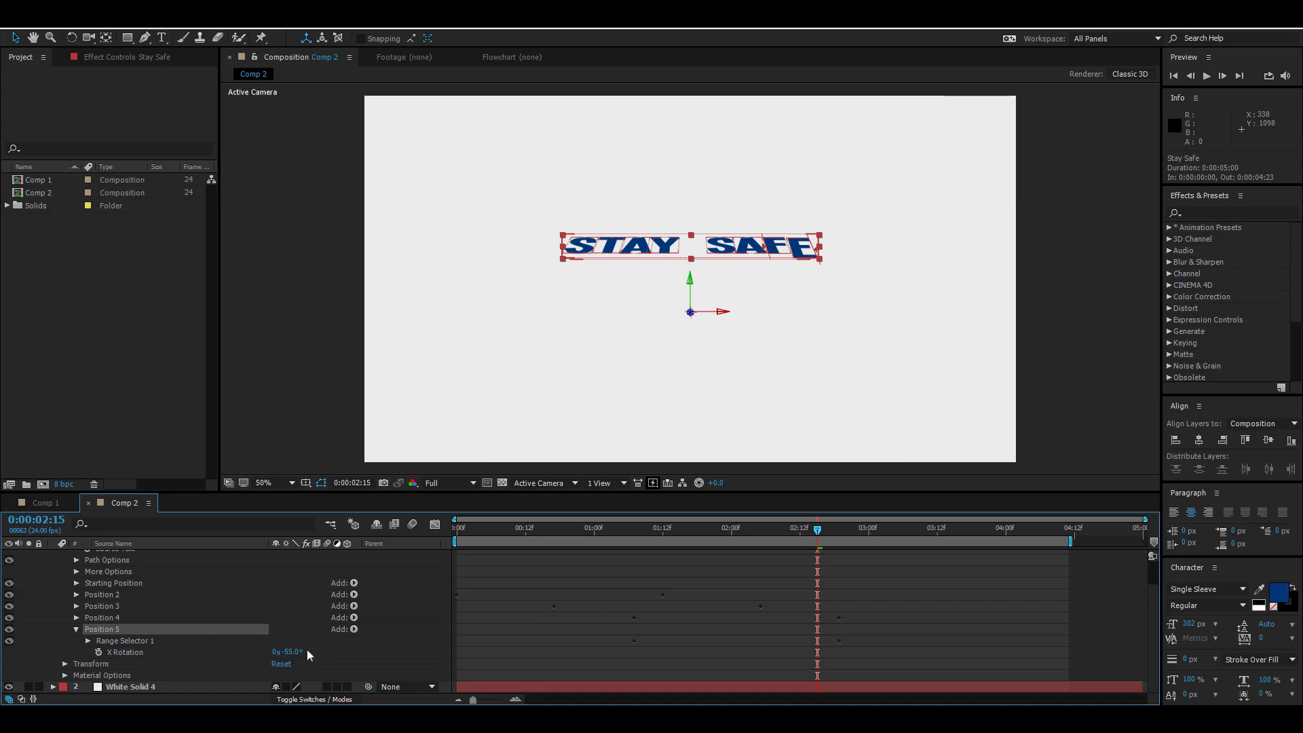
drag(818, 531, 742, 567)
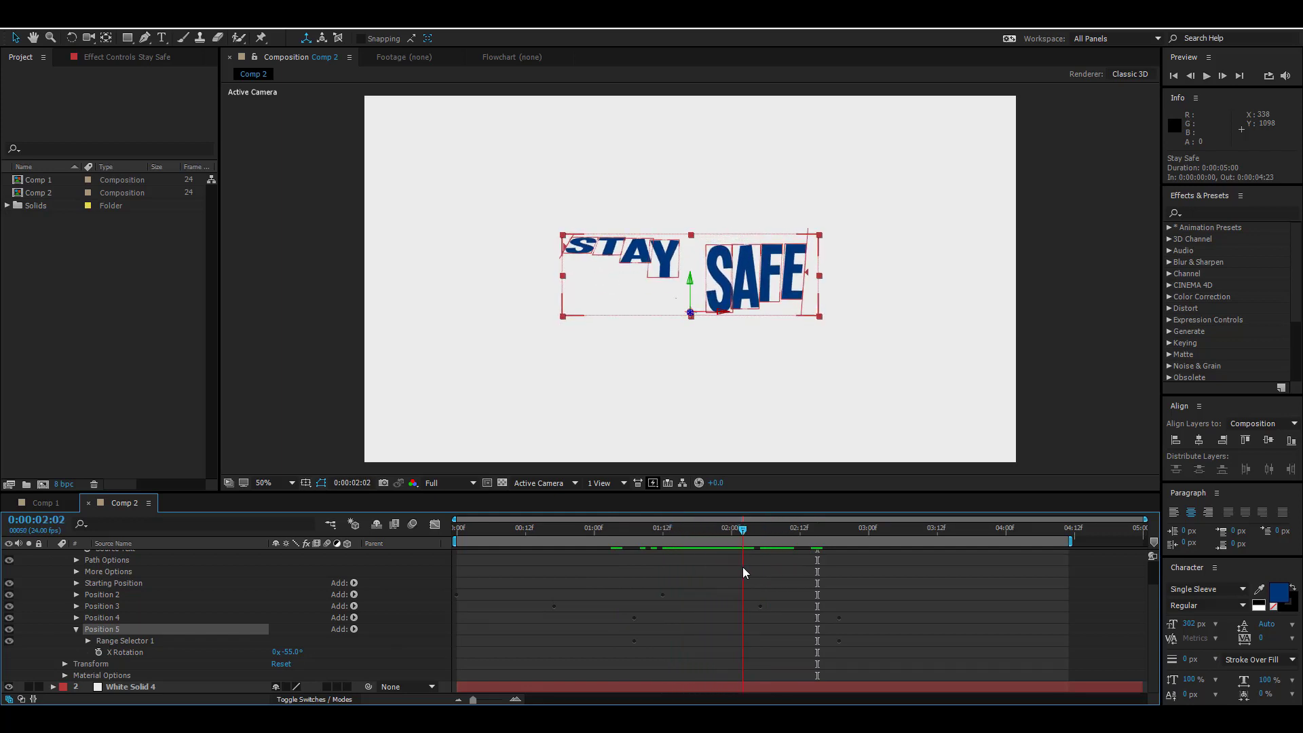
click(87, 640)
scroll(171, 637, down, 1)
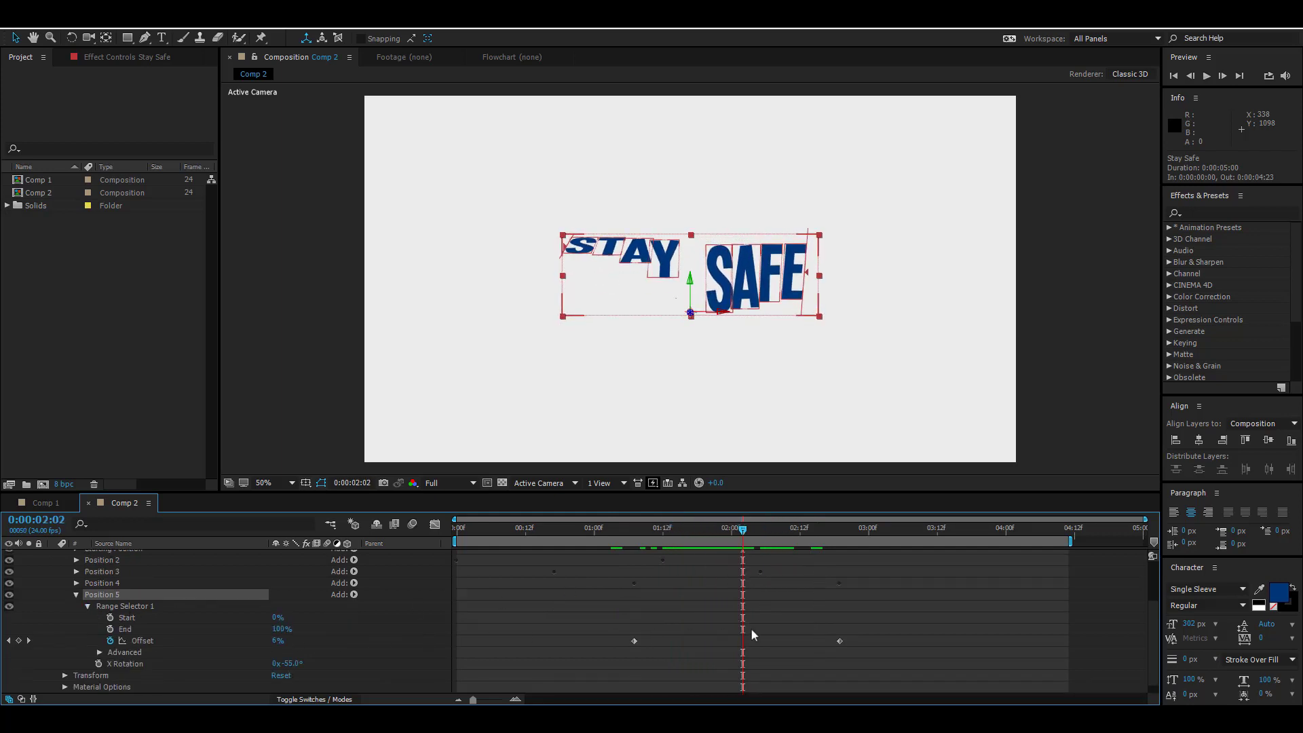
Step: Set Position 5's X Rotation to 30° and move both its Offset keyframes so the first sits at about 0:00:02:05
drag(861, 628, 559, 659)
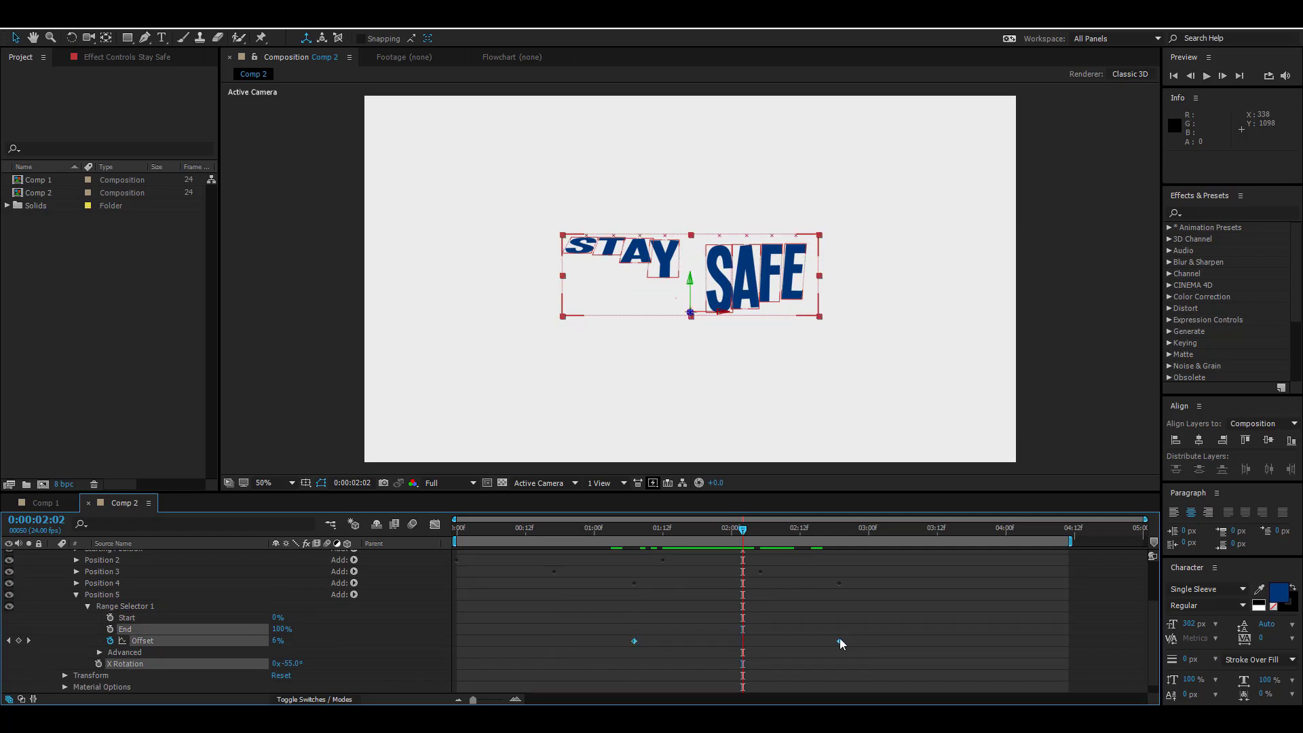
drag(840, 638, 1069, 633)
drag(743, 536, 748, 577)
drag(288, 663, 384, 674)
drag(1084, 656, 847, 632)
drag(858, 640, 633, 657)
drag(623, 532, 737, 568)
click(299, 664)
drag(604, 668, 966, 643)
drag(738, 531, 840, 591)
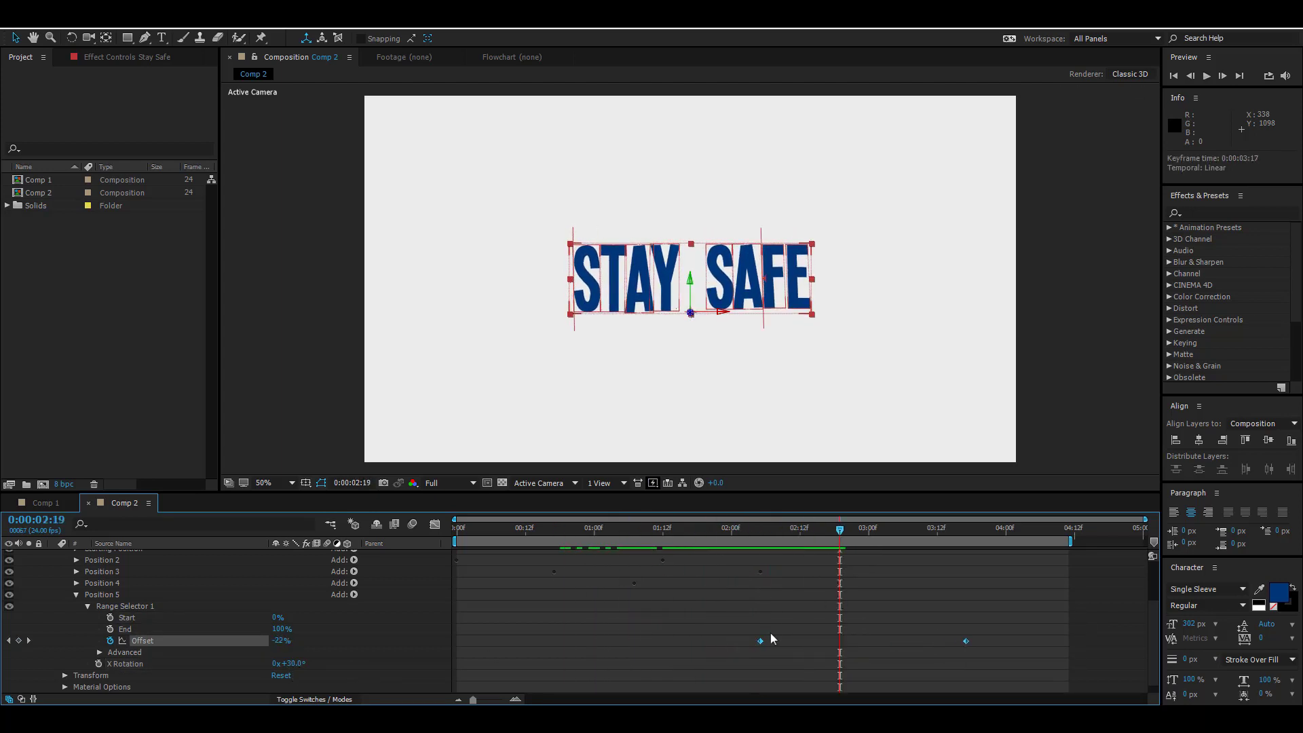
Step: Adjust Position 5's Offset keyframes so the pair begins at 0:00:02:01, and preview the animation from the first frame
drag(761, 641, 806, 644)
drag(839, 530, 840, 574)
drag(806, 642, 737, 643)
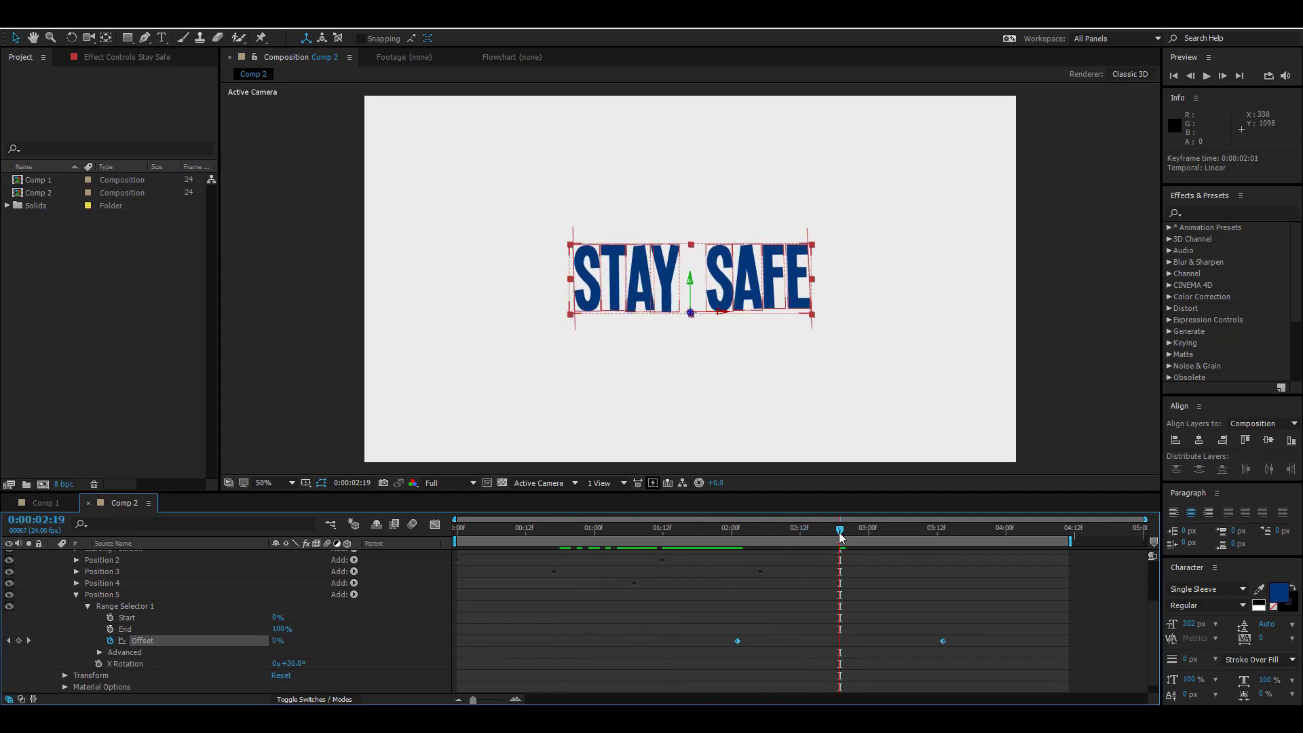
drag(841, 531, 453, 653)
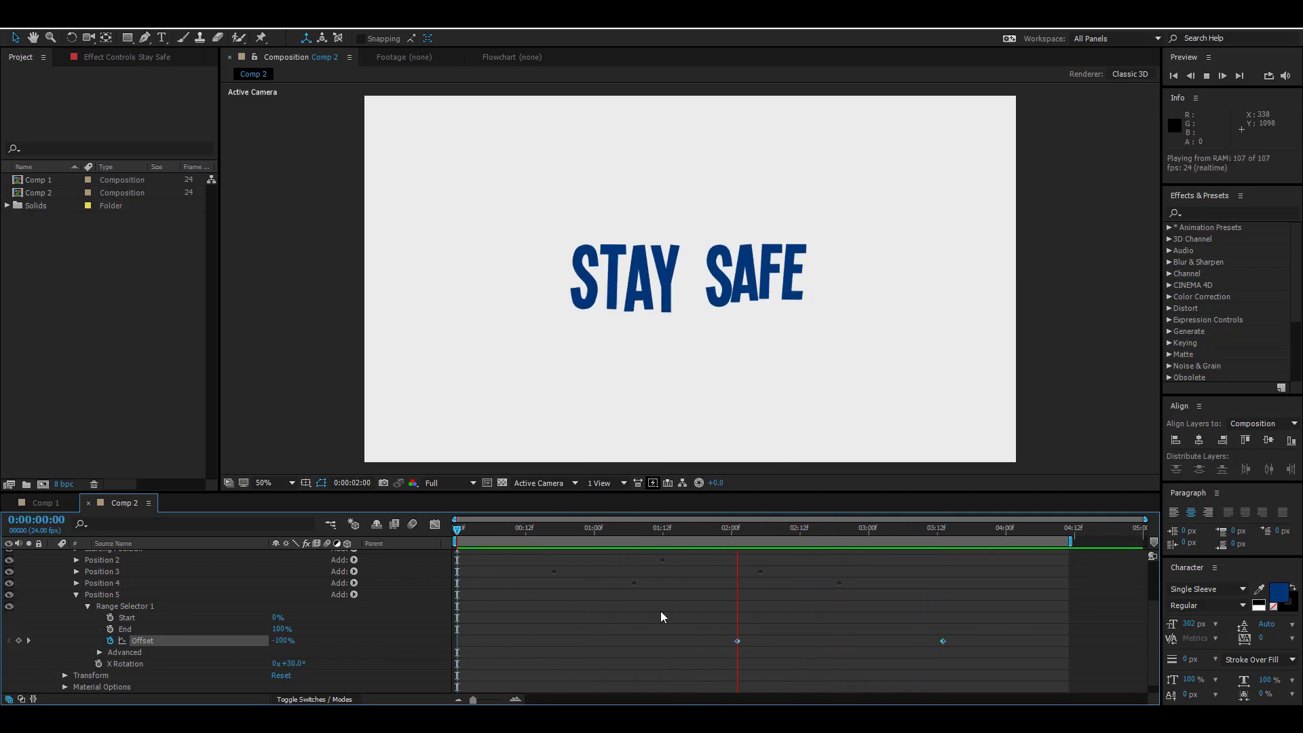
Step: Duplicate the Position 5 animator and set the copy's X Rotation to -20°
drag(822, 531, 943, 547)
click(88, 606)
click(76, 629)
click(112, 651)
key(ctrl+d)
click(76, 665)
scroll(76, 667, down, 1)
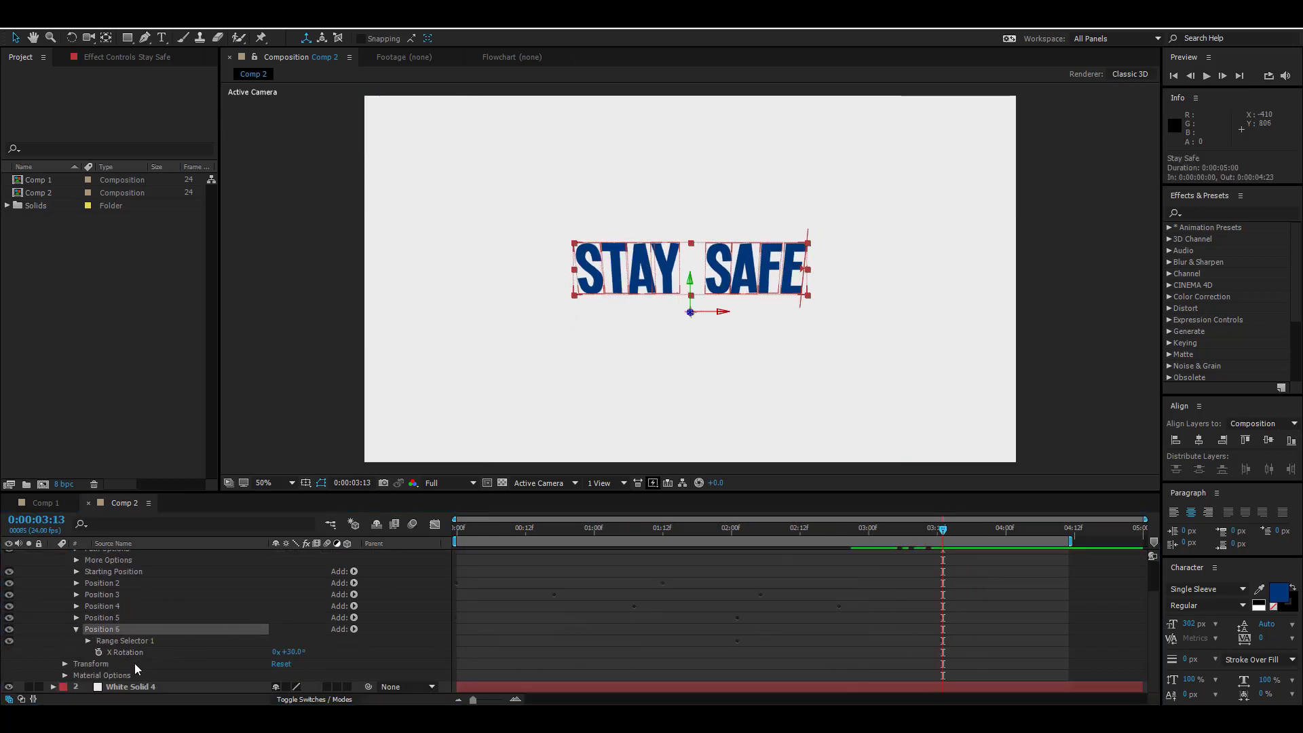
mouse_move(292, 652)
mouse_down()
mouse_move(257, 665)
mouse_move(281, 675)
mouse_up()
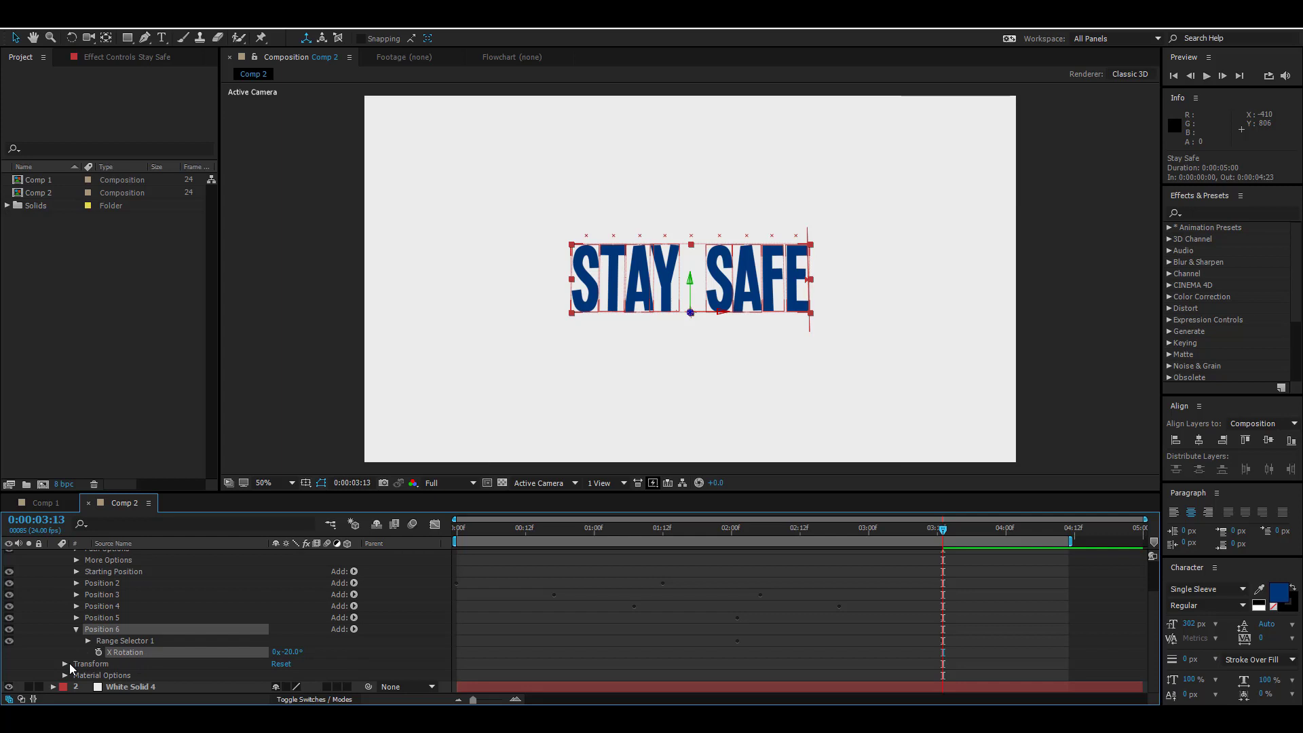
Step: Move both Offset keyframes of Position 6 so the last one sits at 0:00:03:21, and preview the animation
click(88, 642)
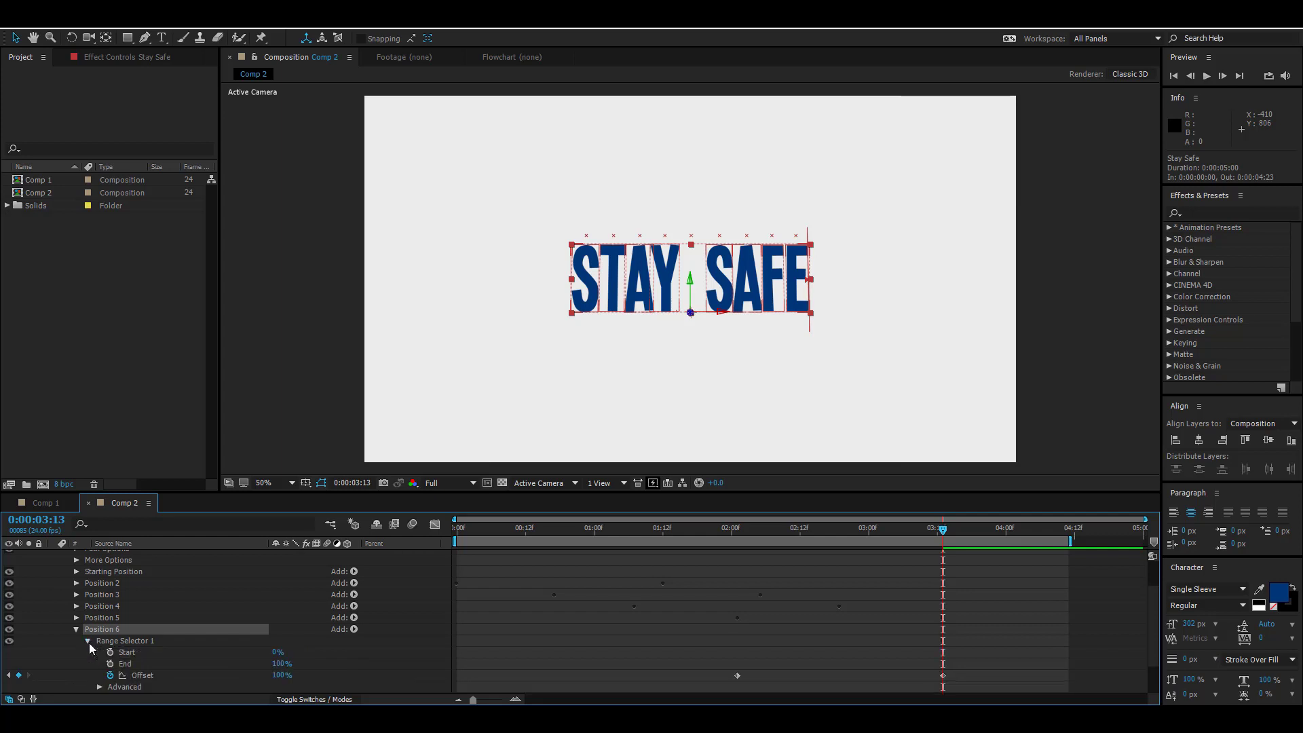
drag(980, 669, 722, 678)
drag(947, 680, 1022, 683)
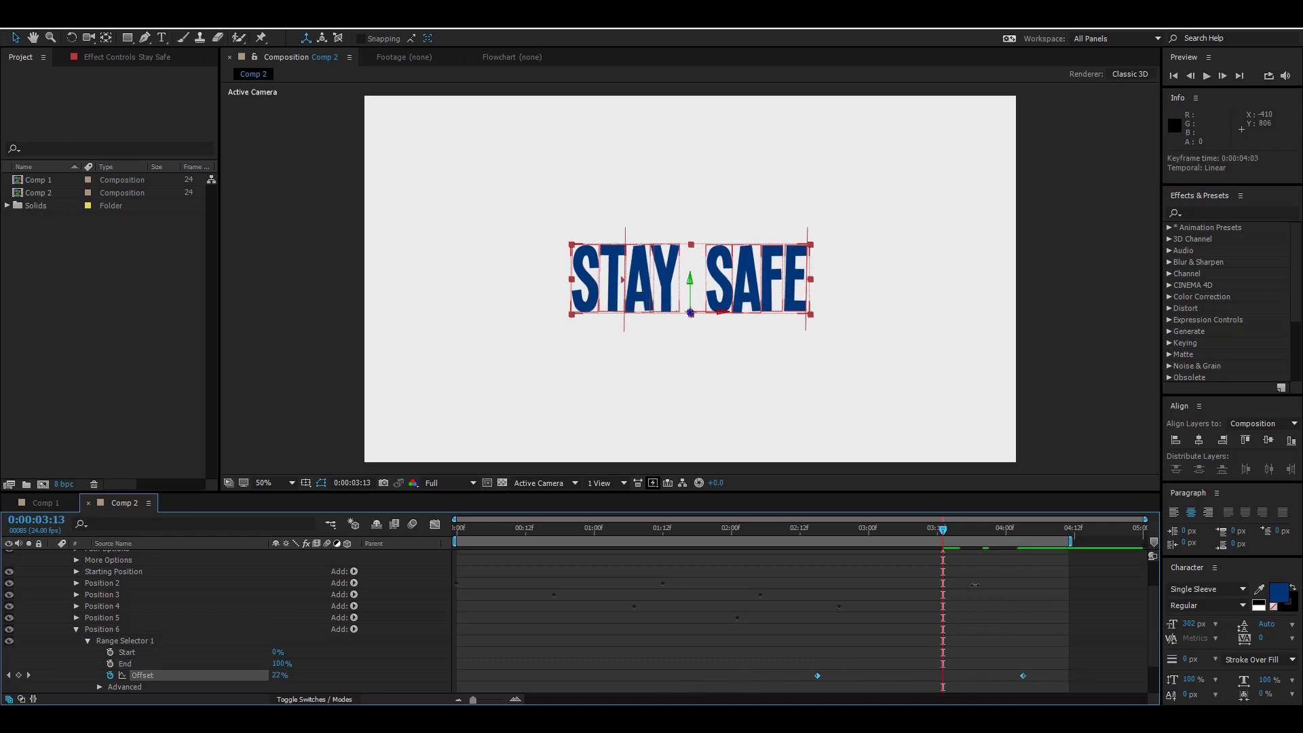
drag(940, 528, 1012, 669)
drag(1023, 676, 995, 679)
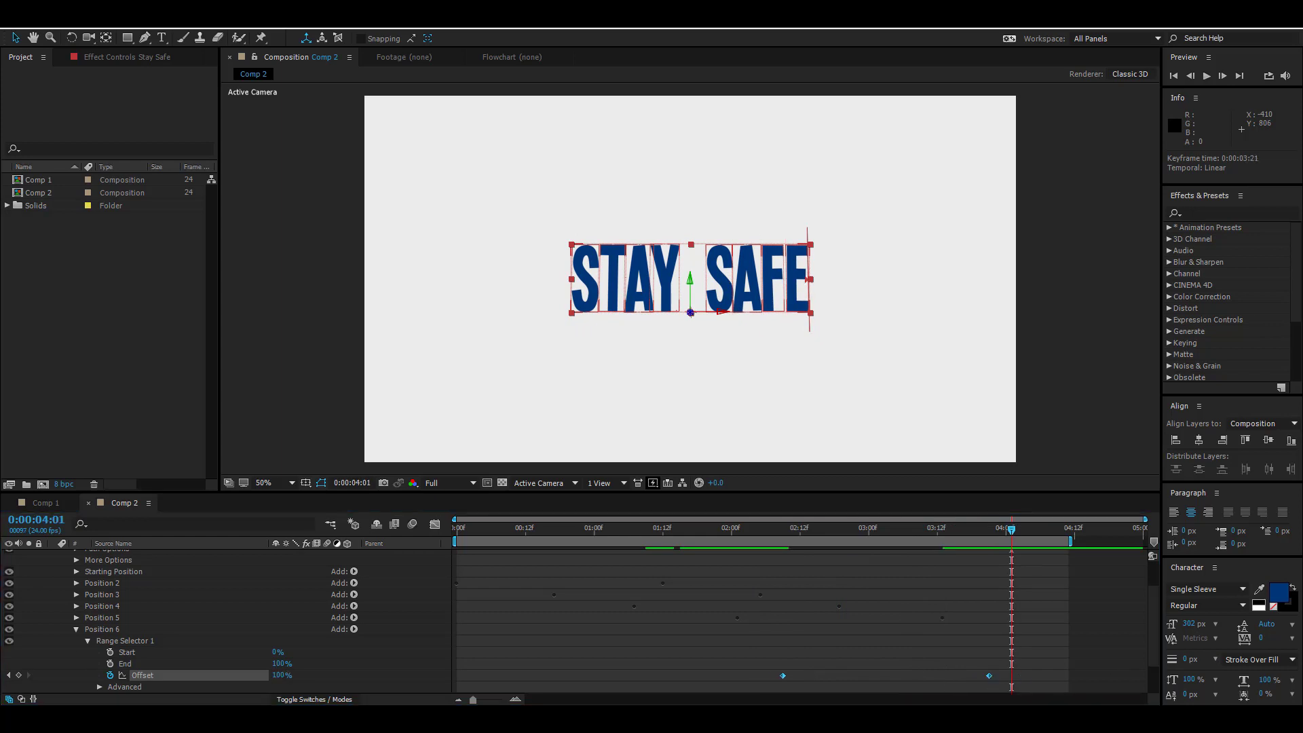
key(space)
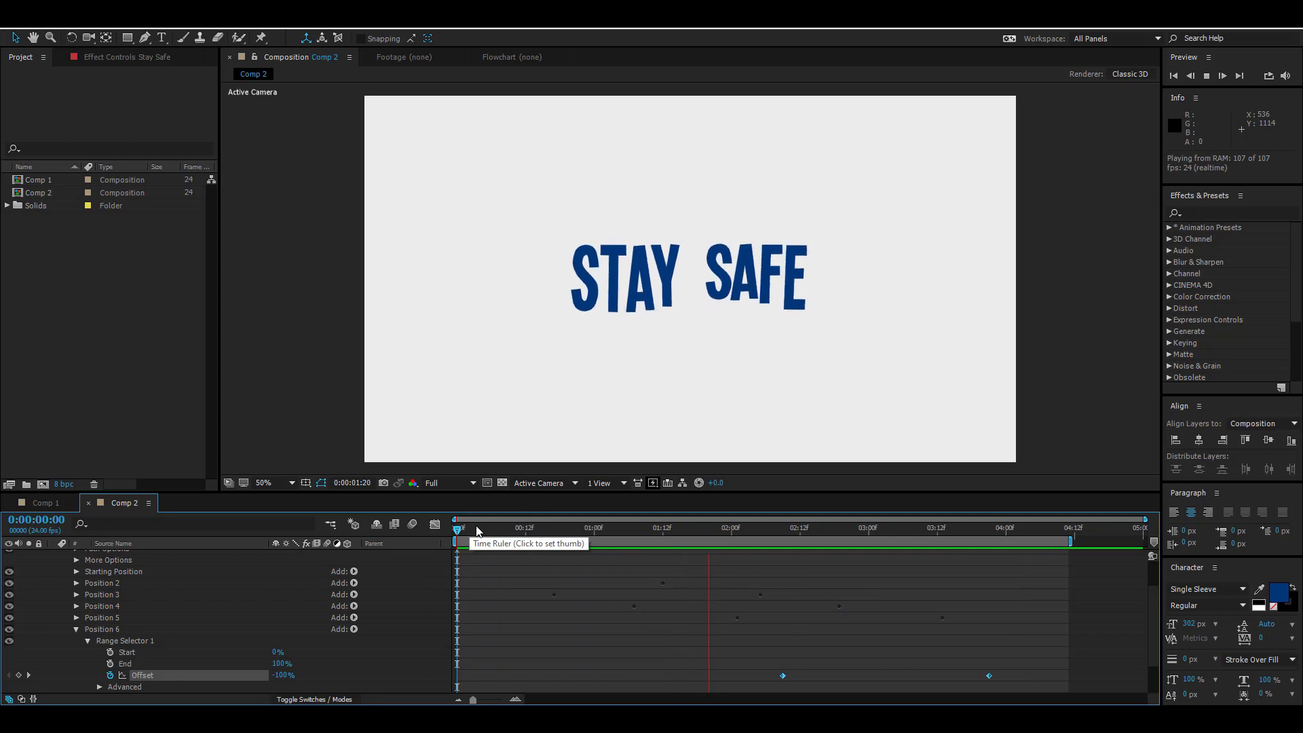
key(space)
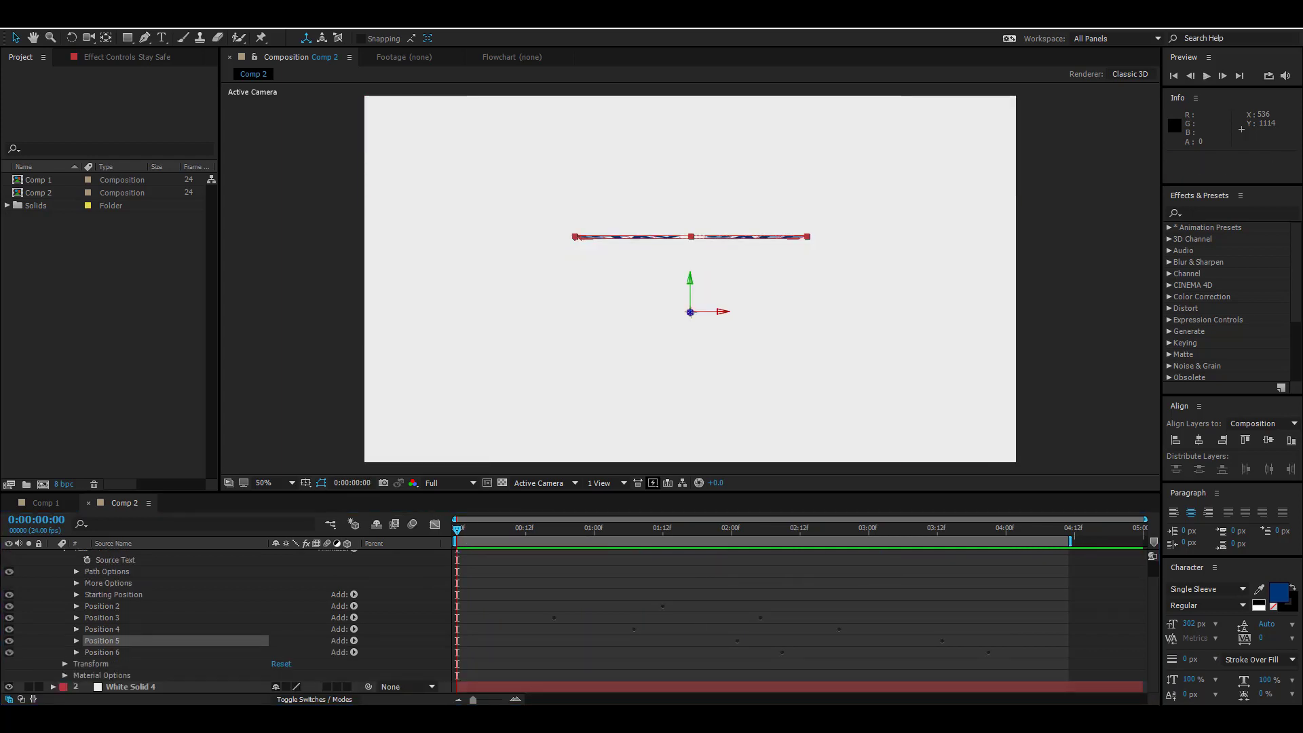
Step: Collapse the Position 6 animator and show only the keyframed properties of the Stay Safe layer
click(77, 652)
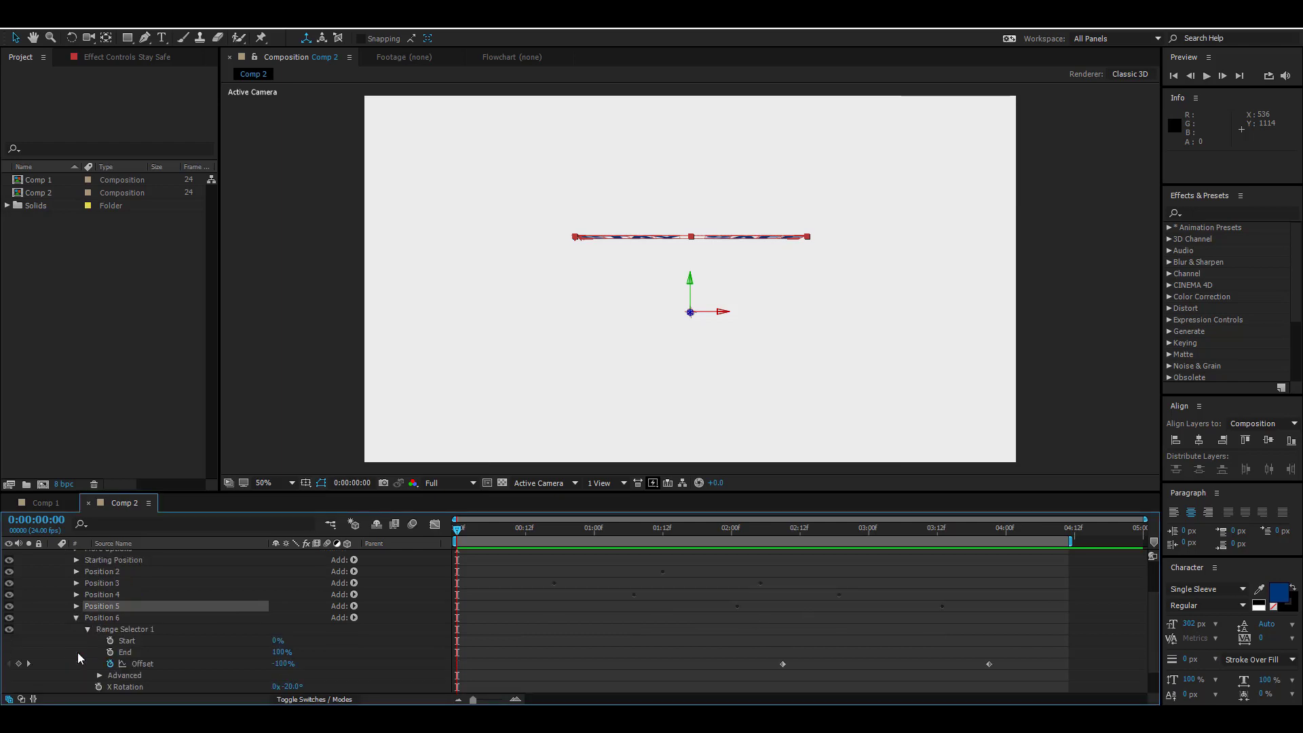
click(76, 618)
scroll(73, 611, up, 2)
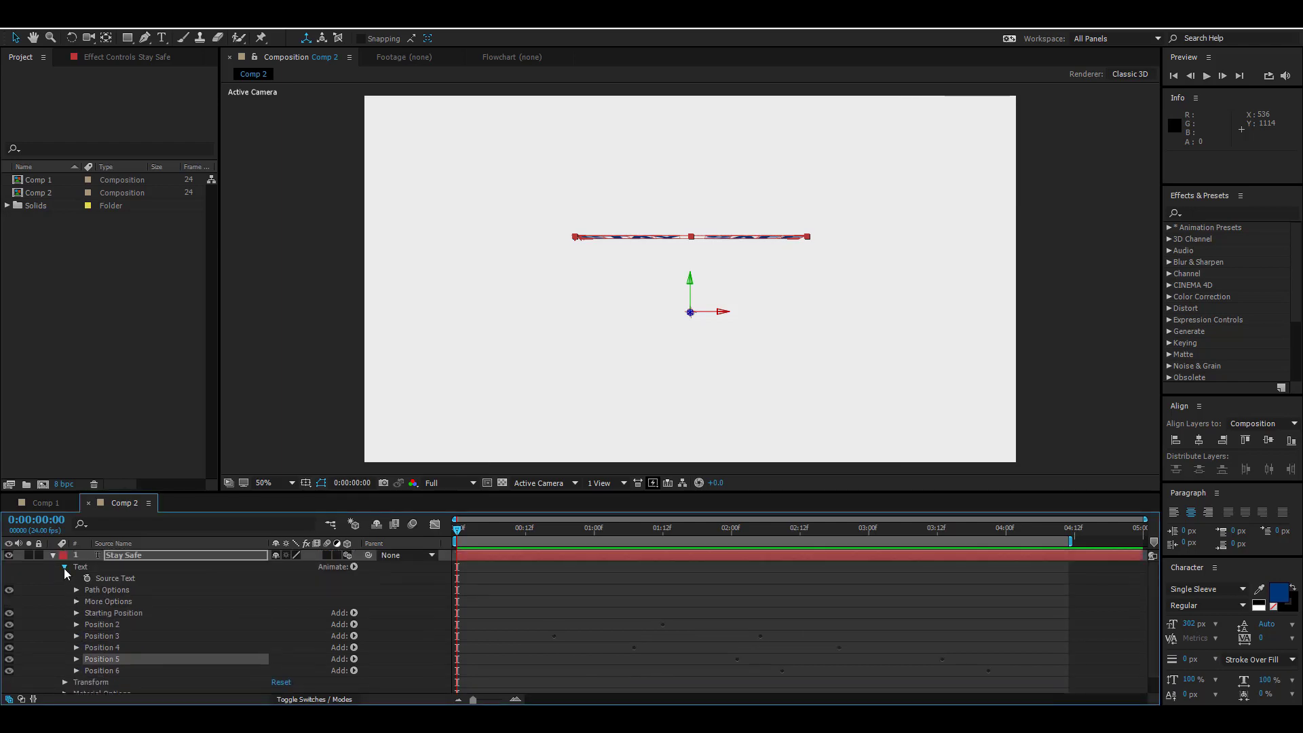
click(53, 555)
click(82, 591)
click(53, 555)
click(116, 555)
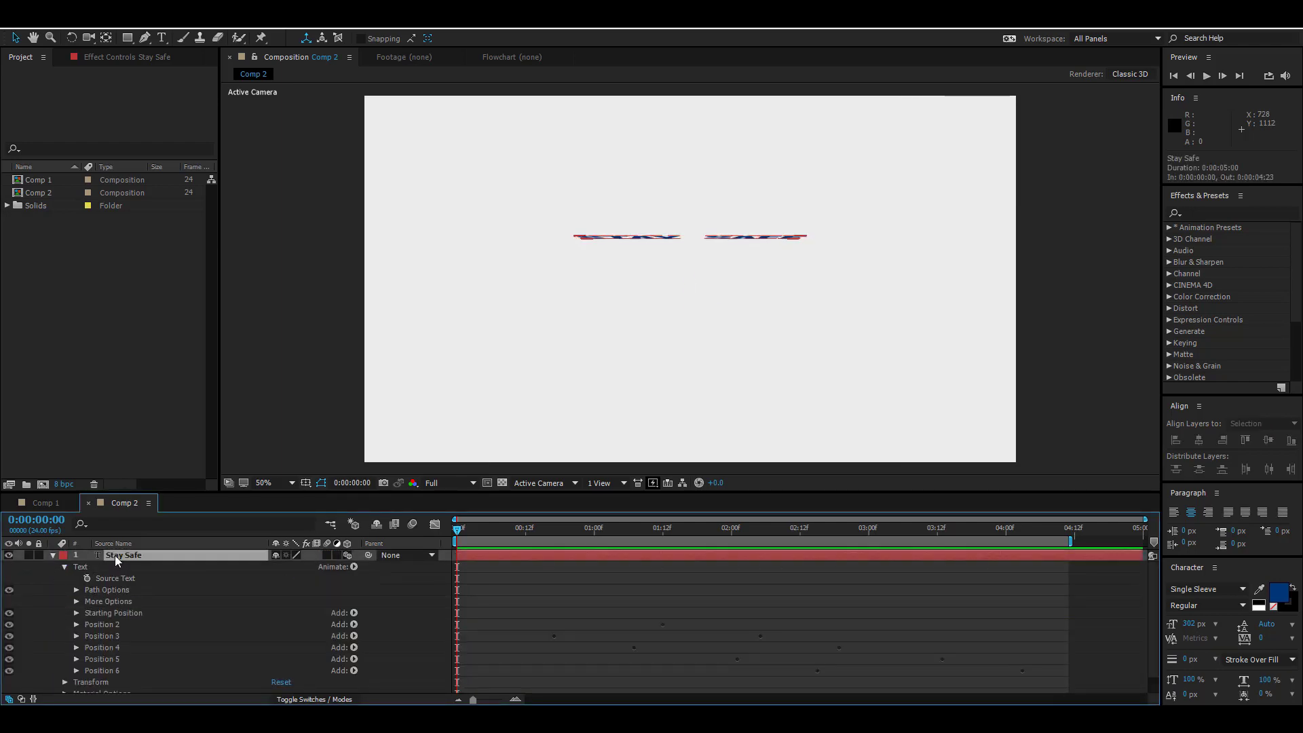
key(u)
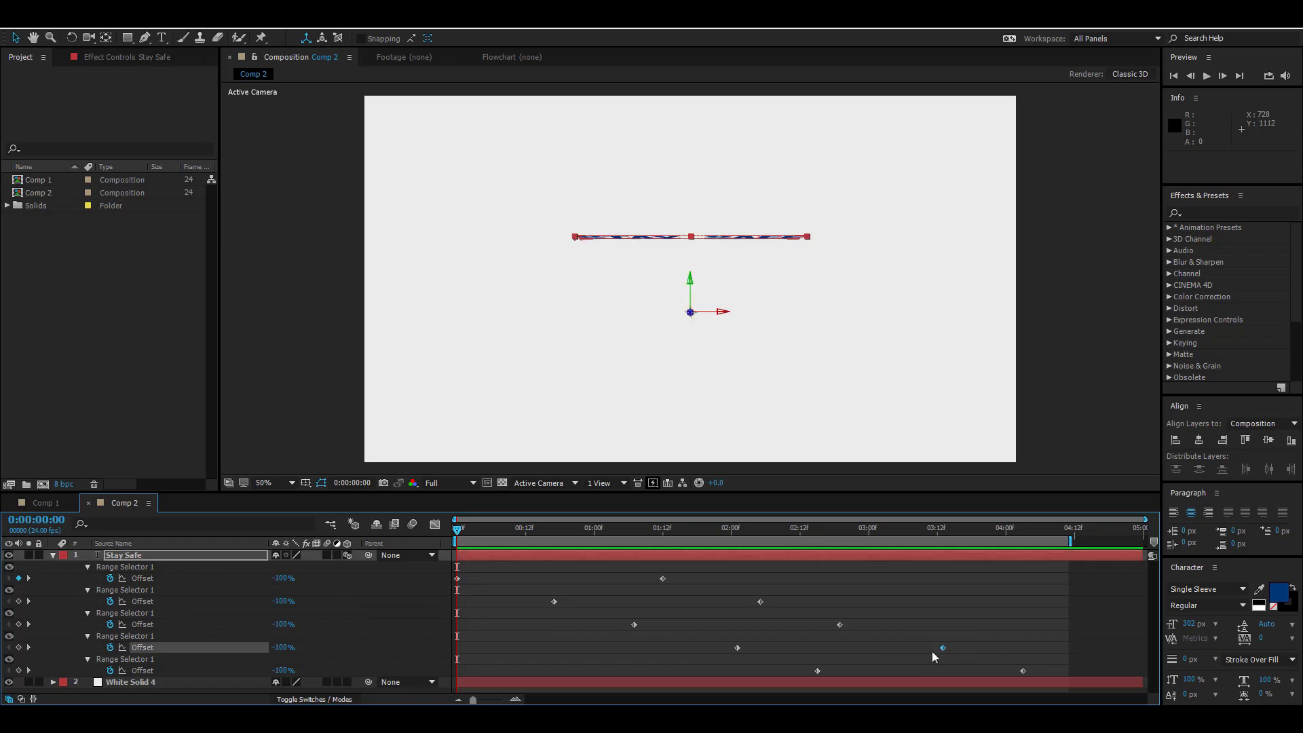
Step: Retime the Offset keyframes of Position 5 to about 0:00:01:22 and 0:00:03:07, and of Position 6 to about 0:00:02:12 and 0:00:03:18
drag(942, 648, 914, 648)
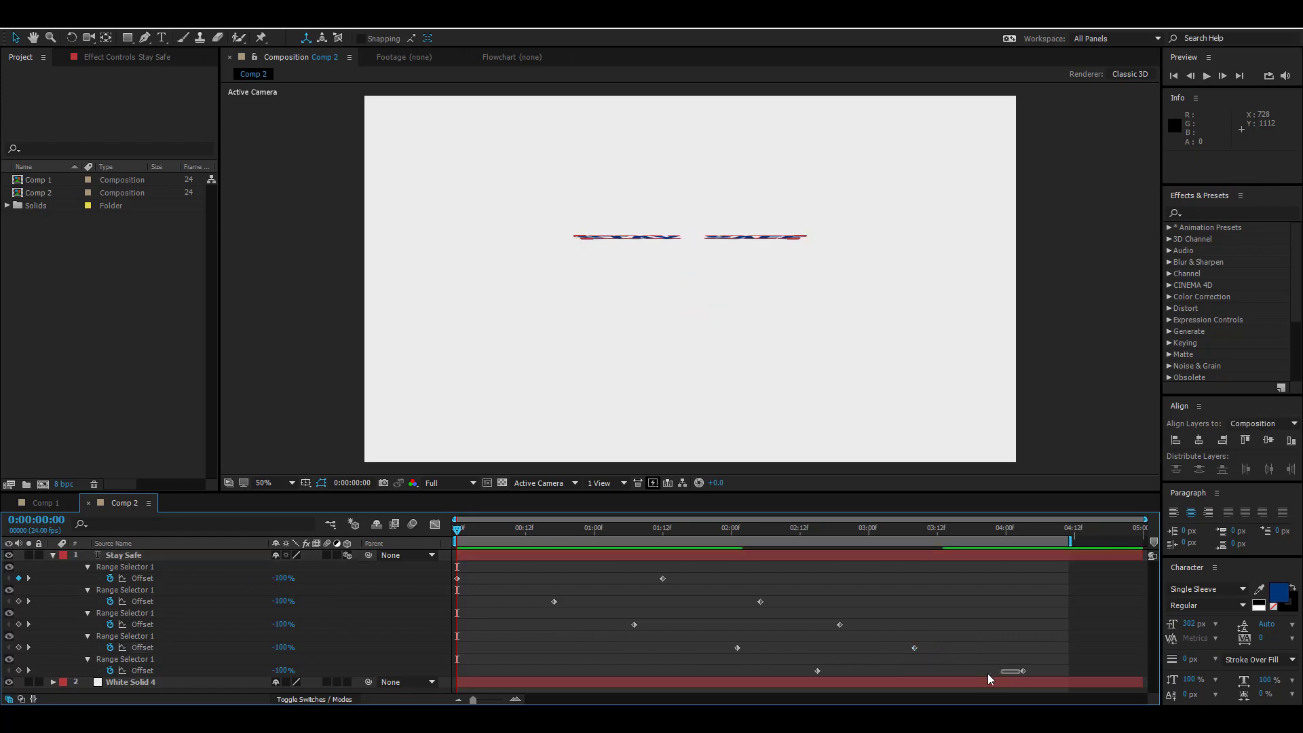
drag(1023, 670, 972, 676)
click(969, 632)
drag(839, 672, 798, 674)
click(836, 649)
mouse_move(928, 637)
mouse_down()
mouse_move(895, 656)
mouse_move(909, 648)
mouse_up()
click(927, 624)
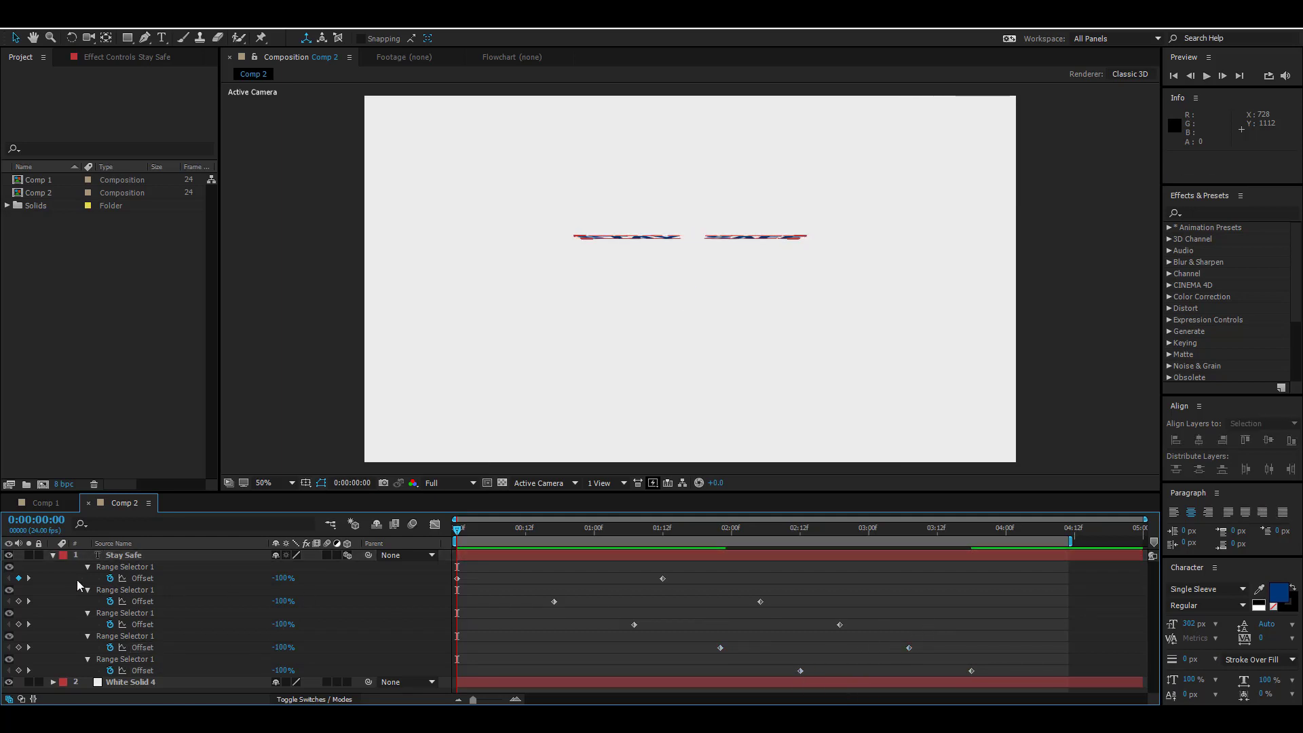
Step: Show the Stay Safe layer's text animator groups again and preview the retimed animation from the first frame
click(129, 556)
key(u)
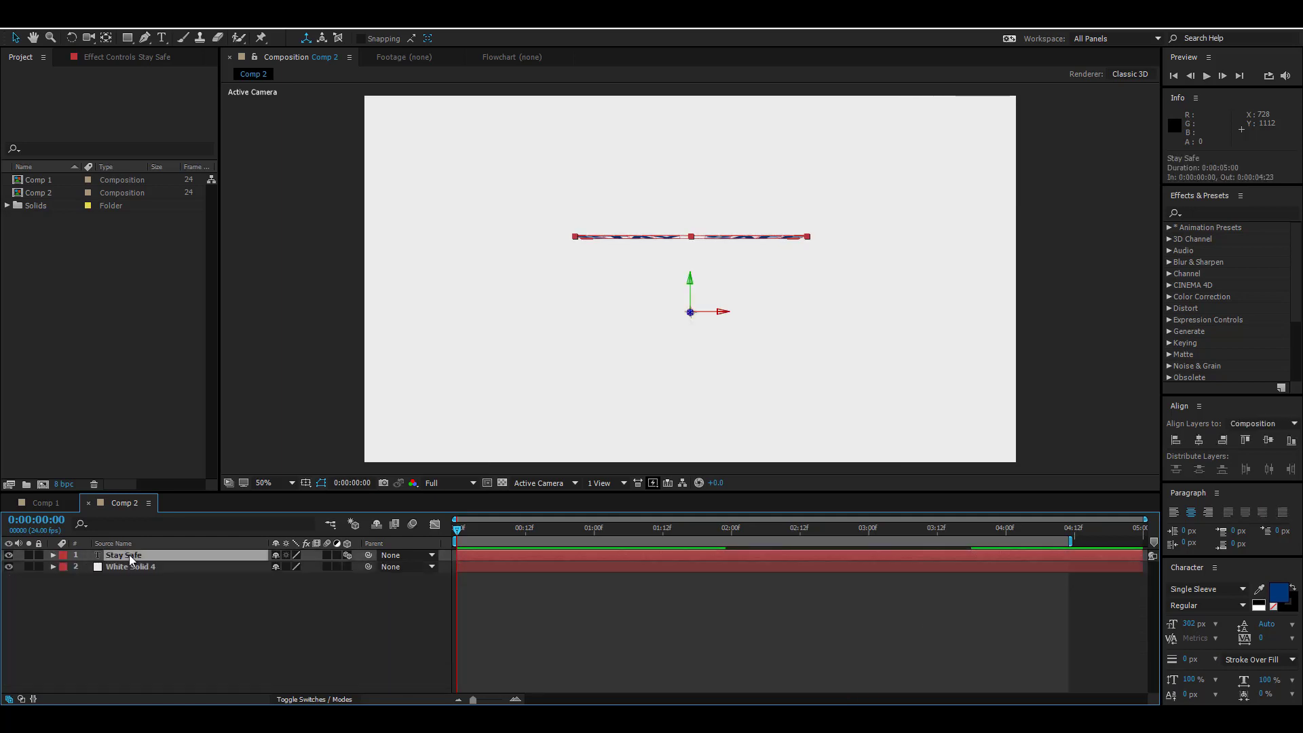
click(53, 555)
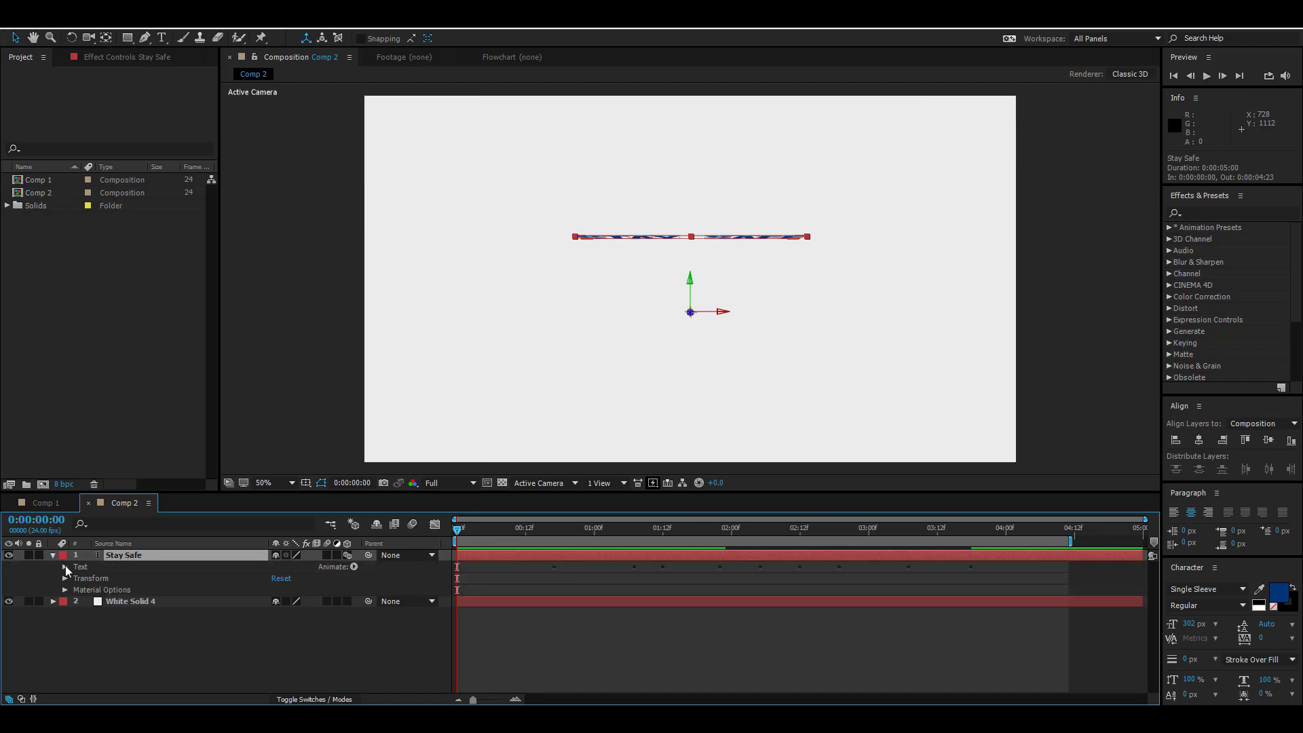
click(65, 567)
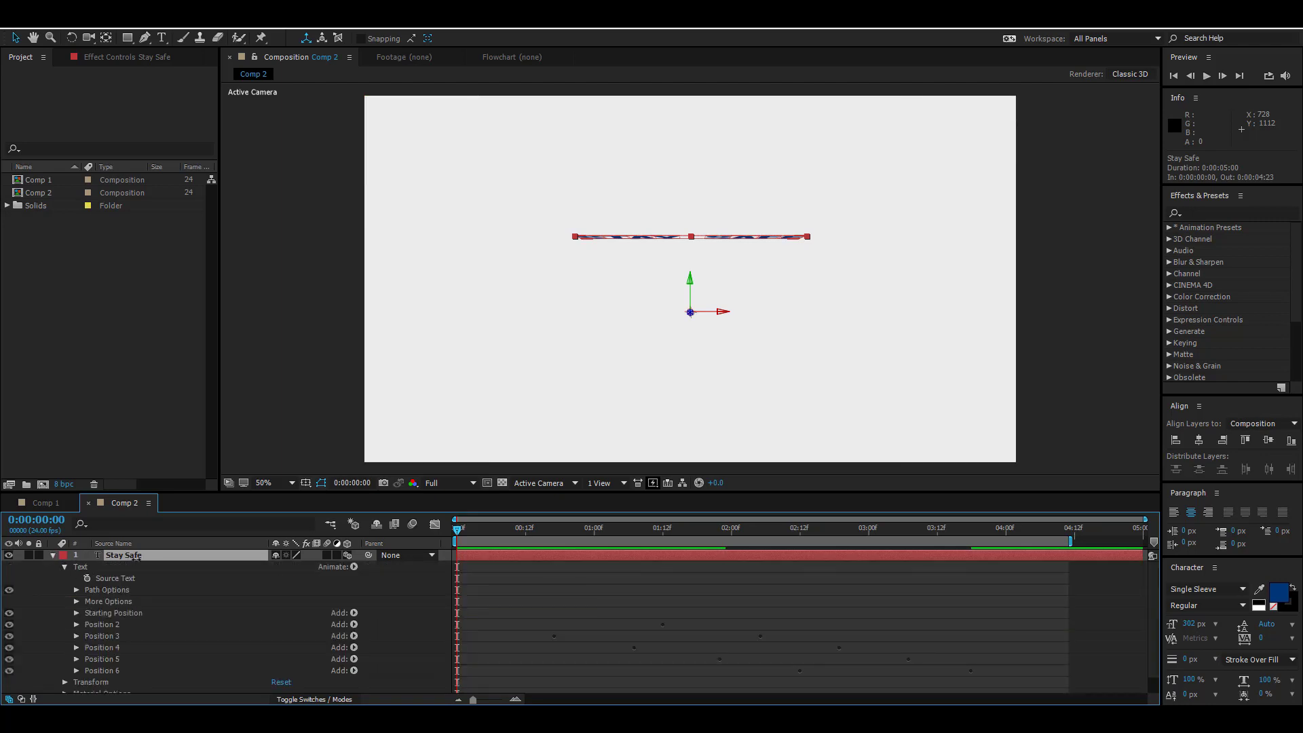
key(space)
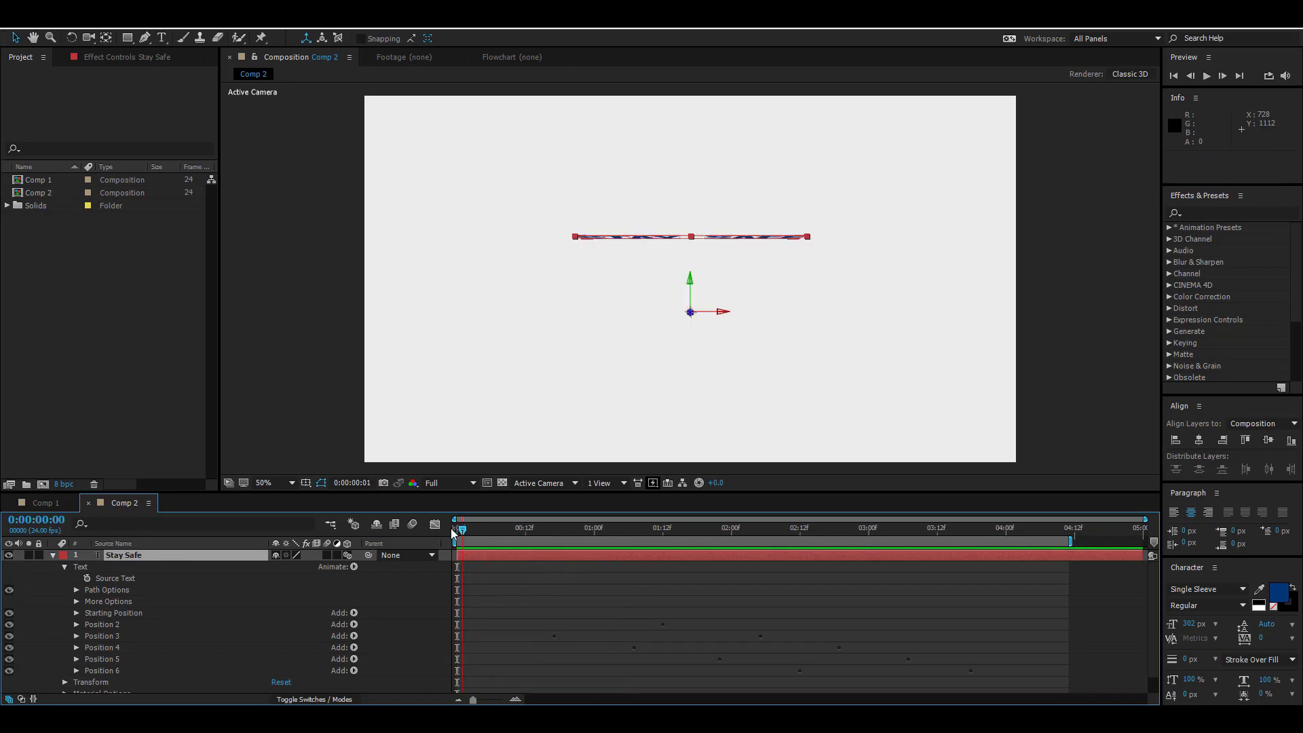
key(space)
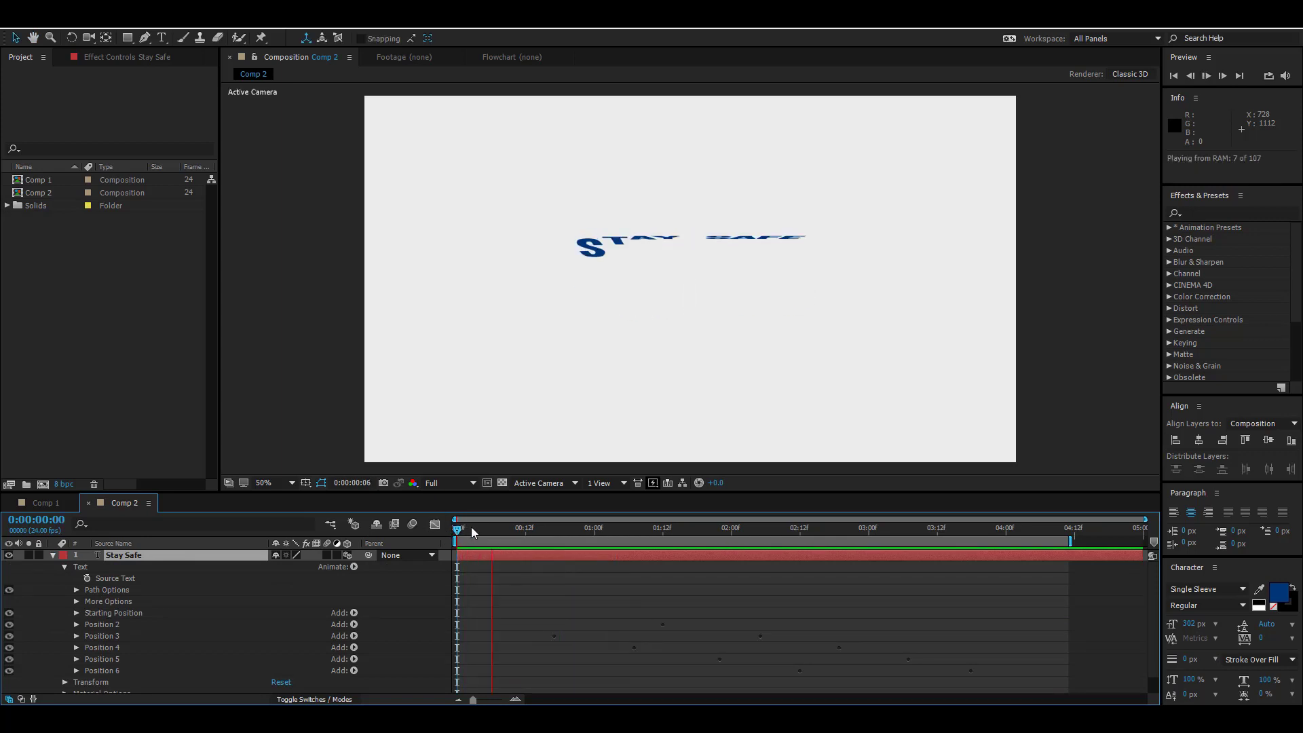
key(space)
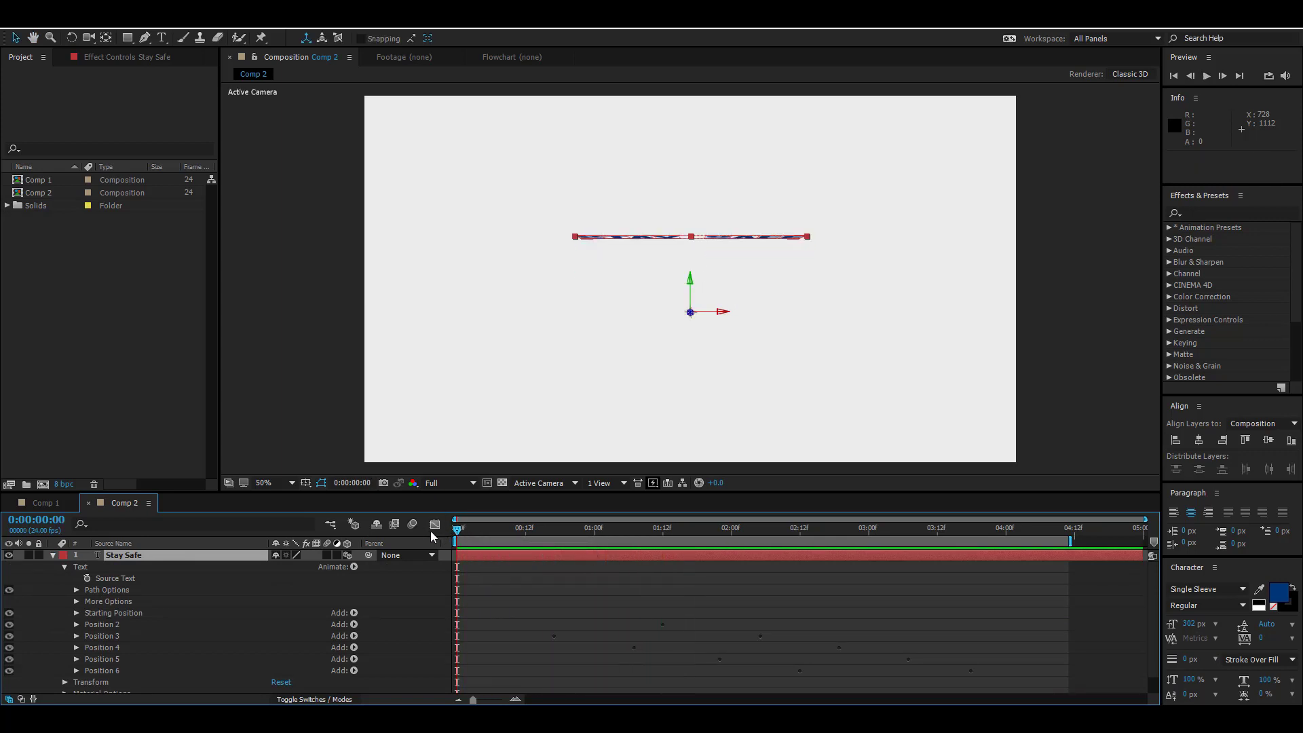
key(space)
key(space)
Step: Duplicate the Position 2 animator, placing the copy directly above it, and rename the copy Opacity
click(114, 624)
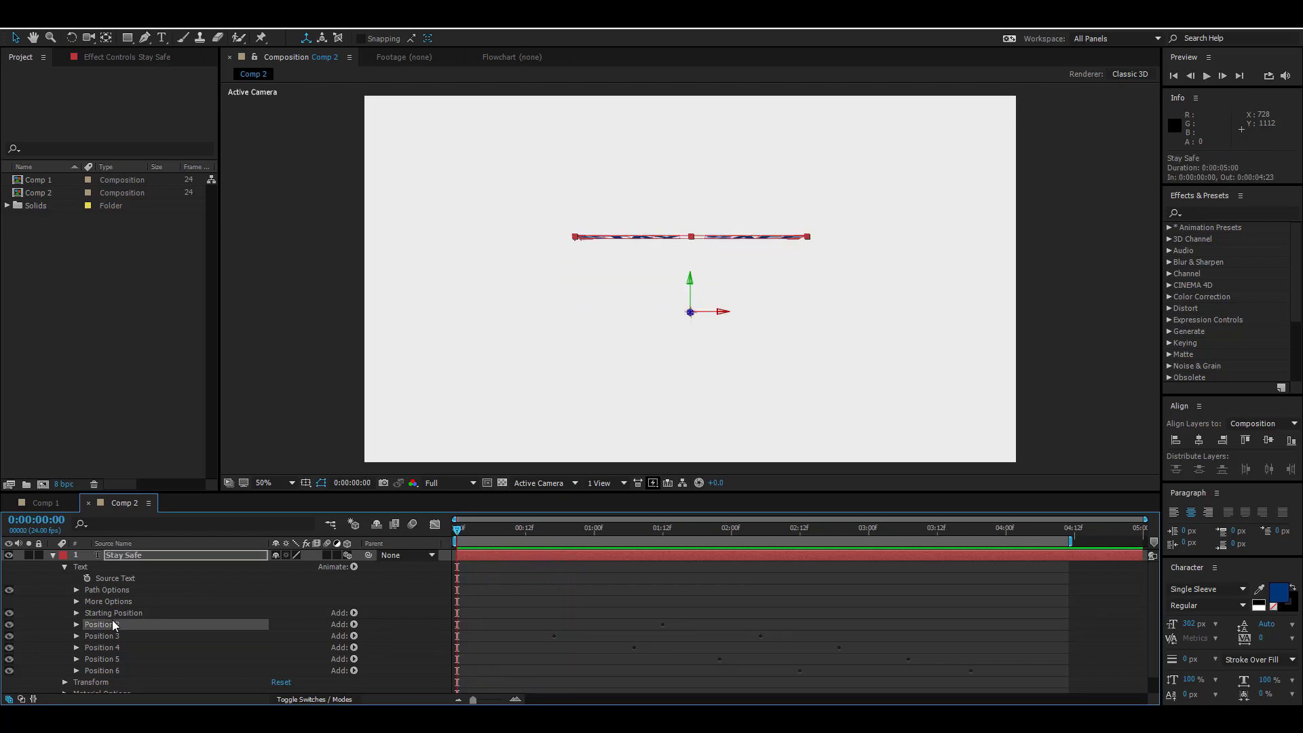
key(ctrl+d)
drag(114, 633, 136, 615)
right_click(118, 619)
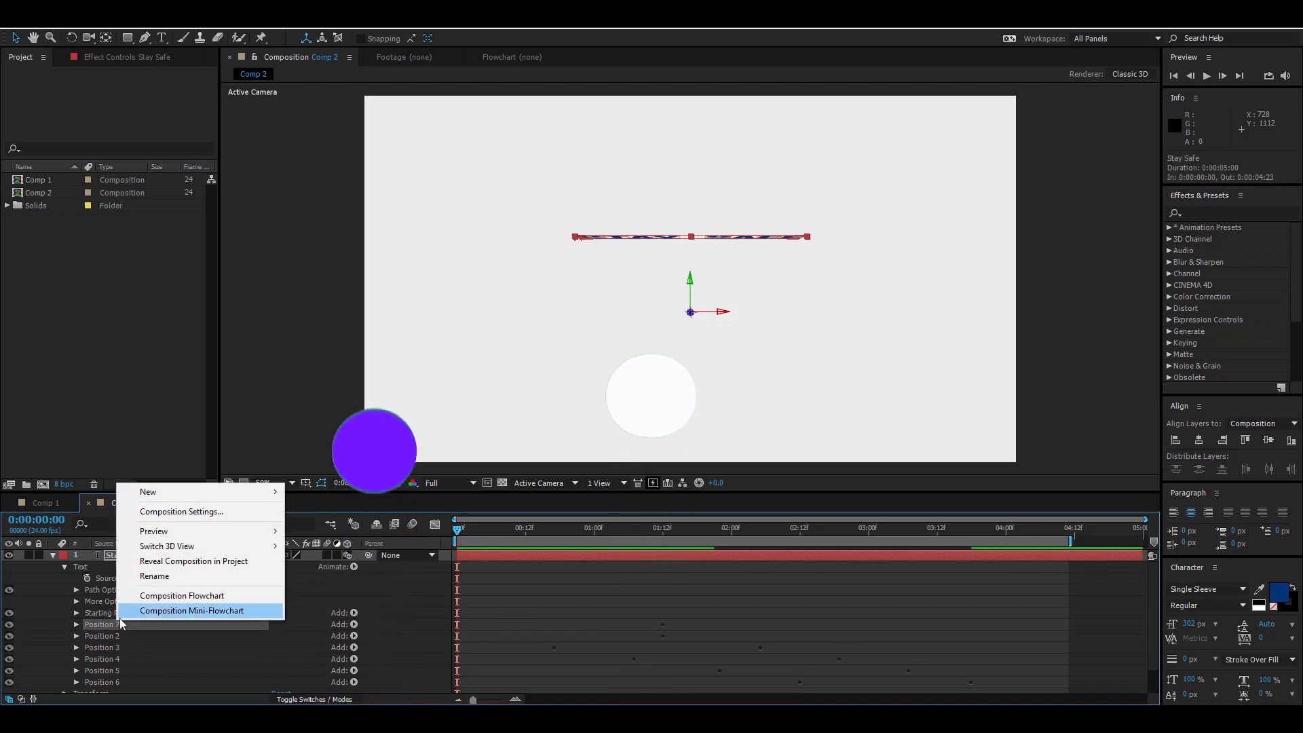
click(177, 577)
text(Opacity)
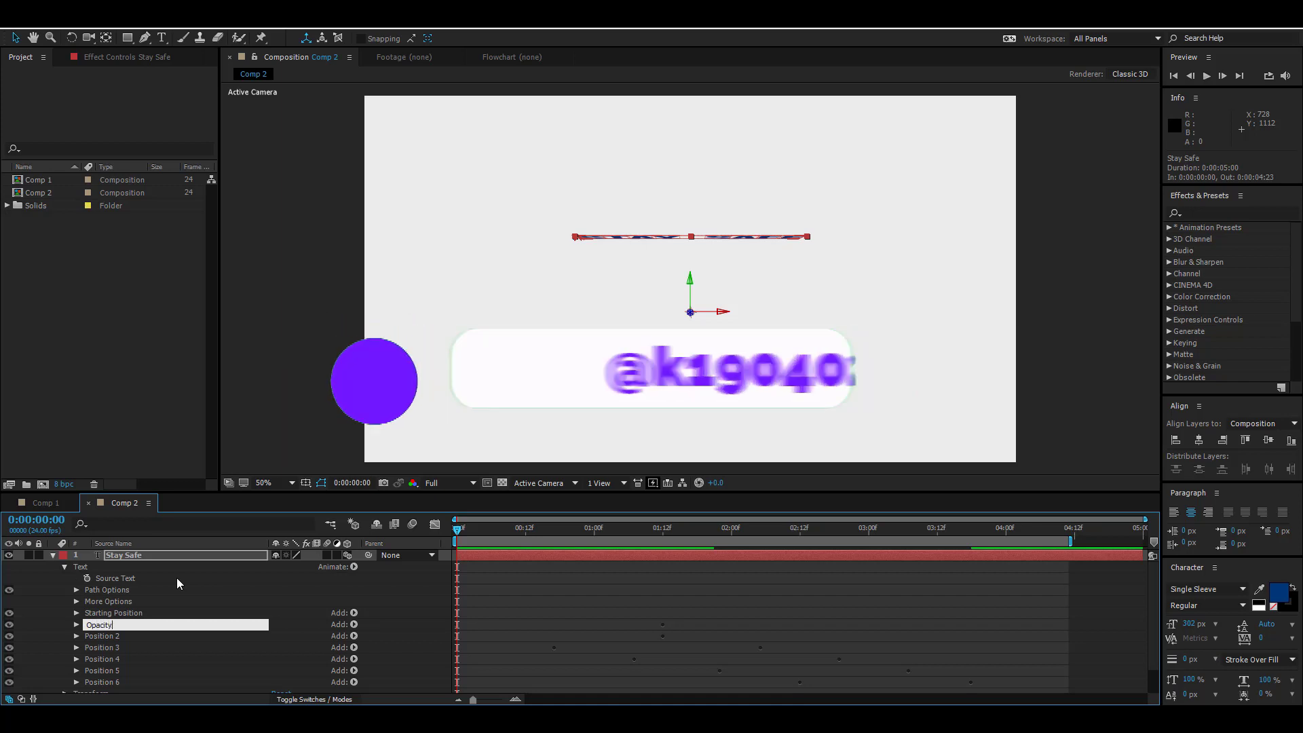
key(Return)
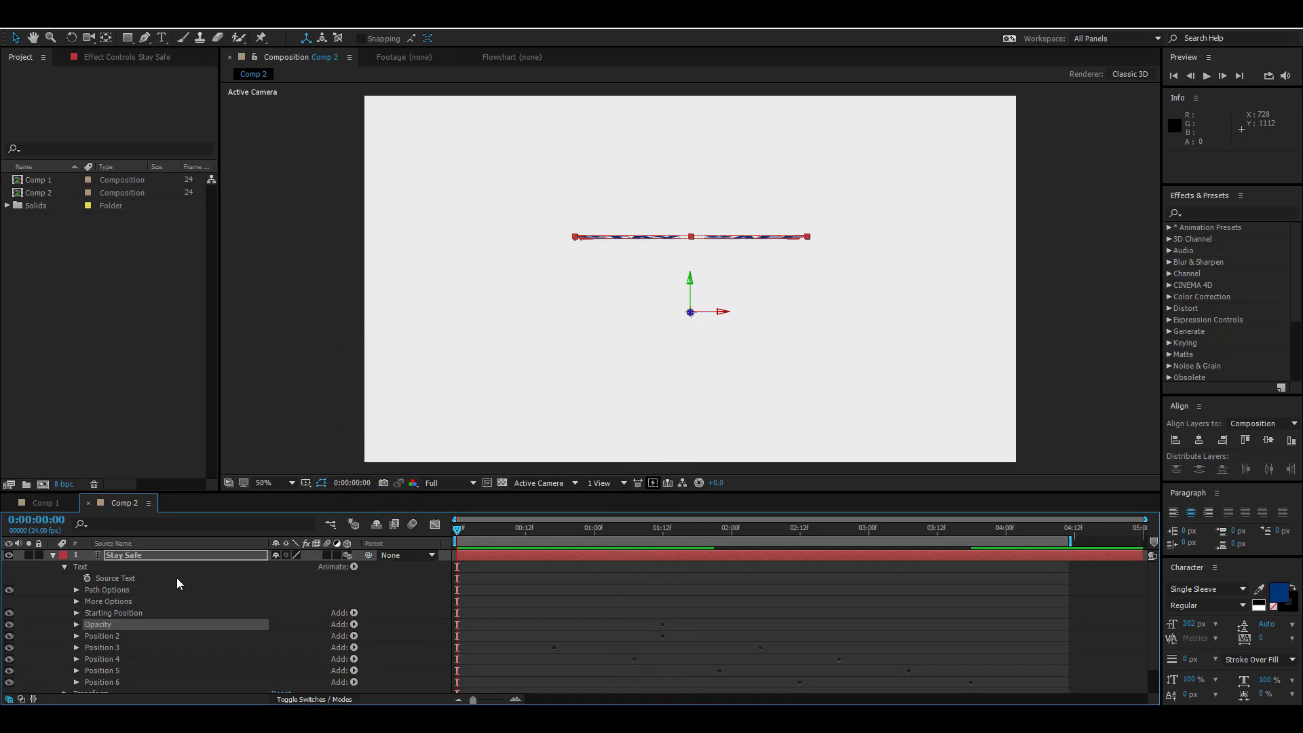
Step: Delete the X Rotation property from the Opacity animator, keeping its range selector
click(71, 625)
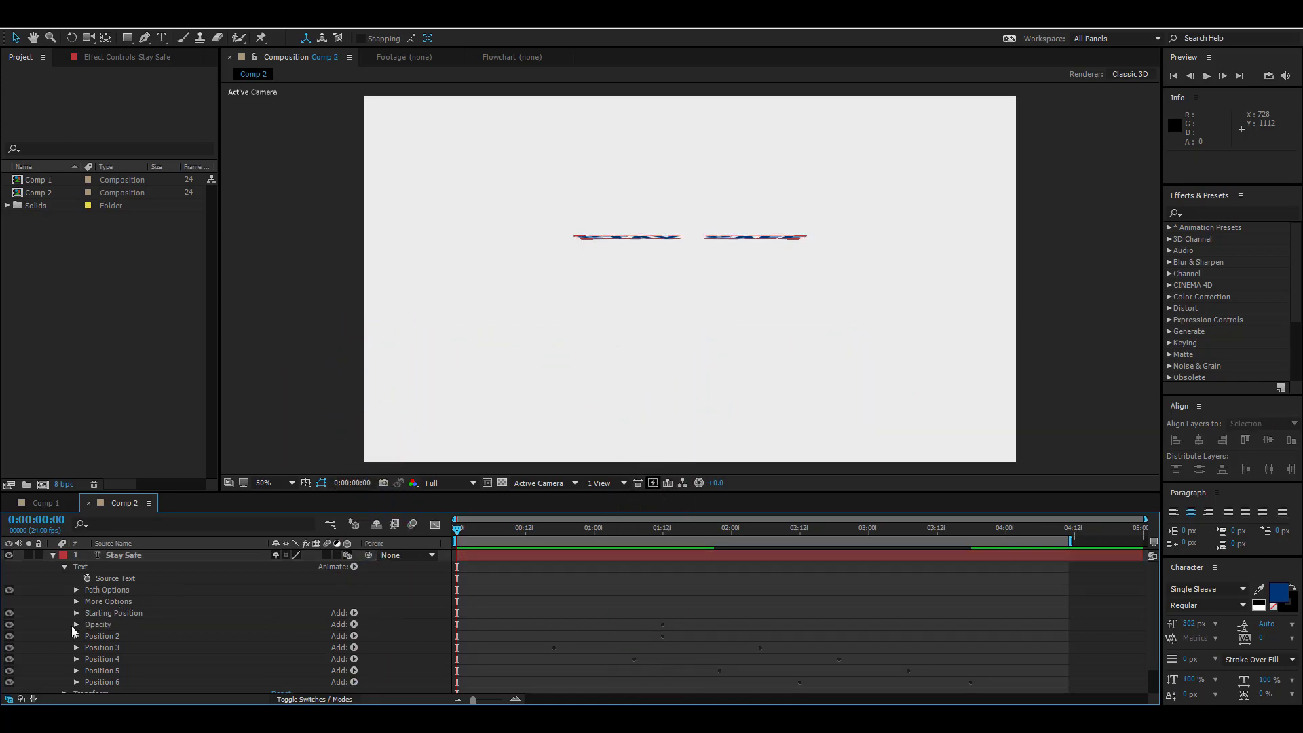
click(76, 625)
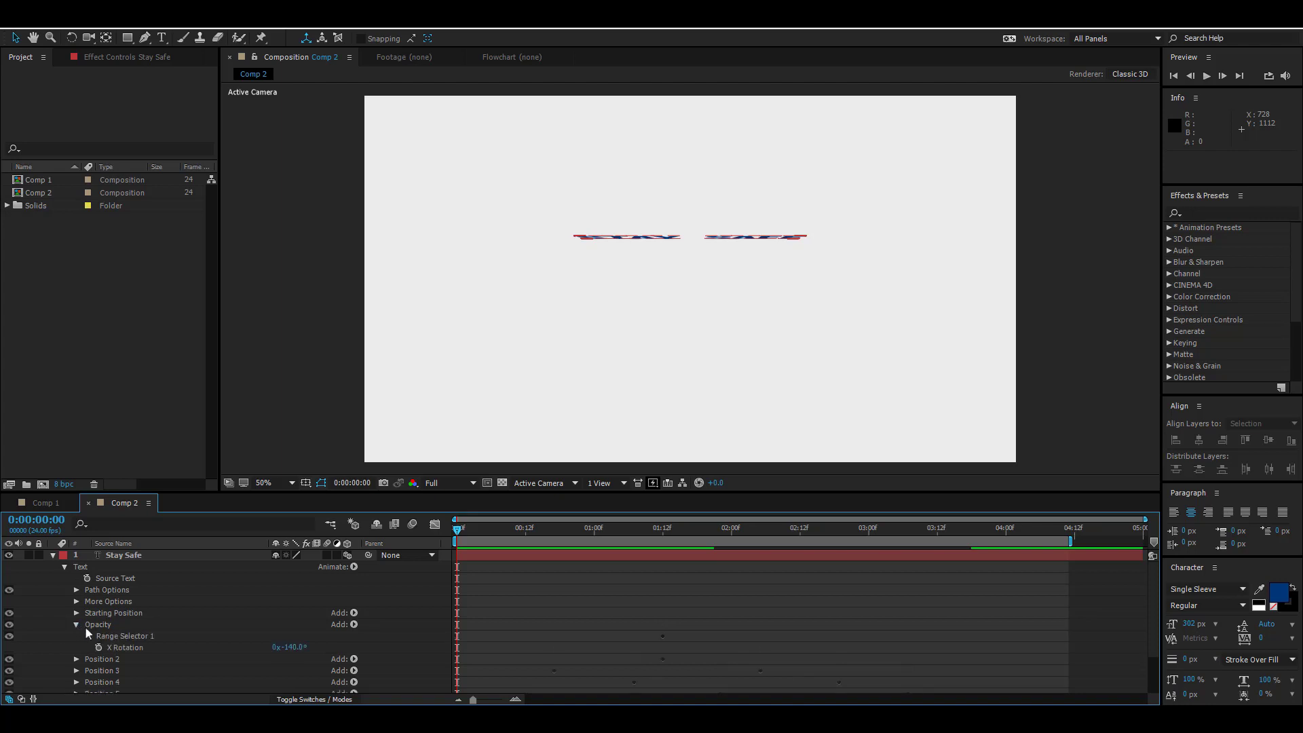
click(138, 646)
key(Delete)
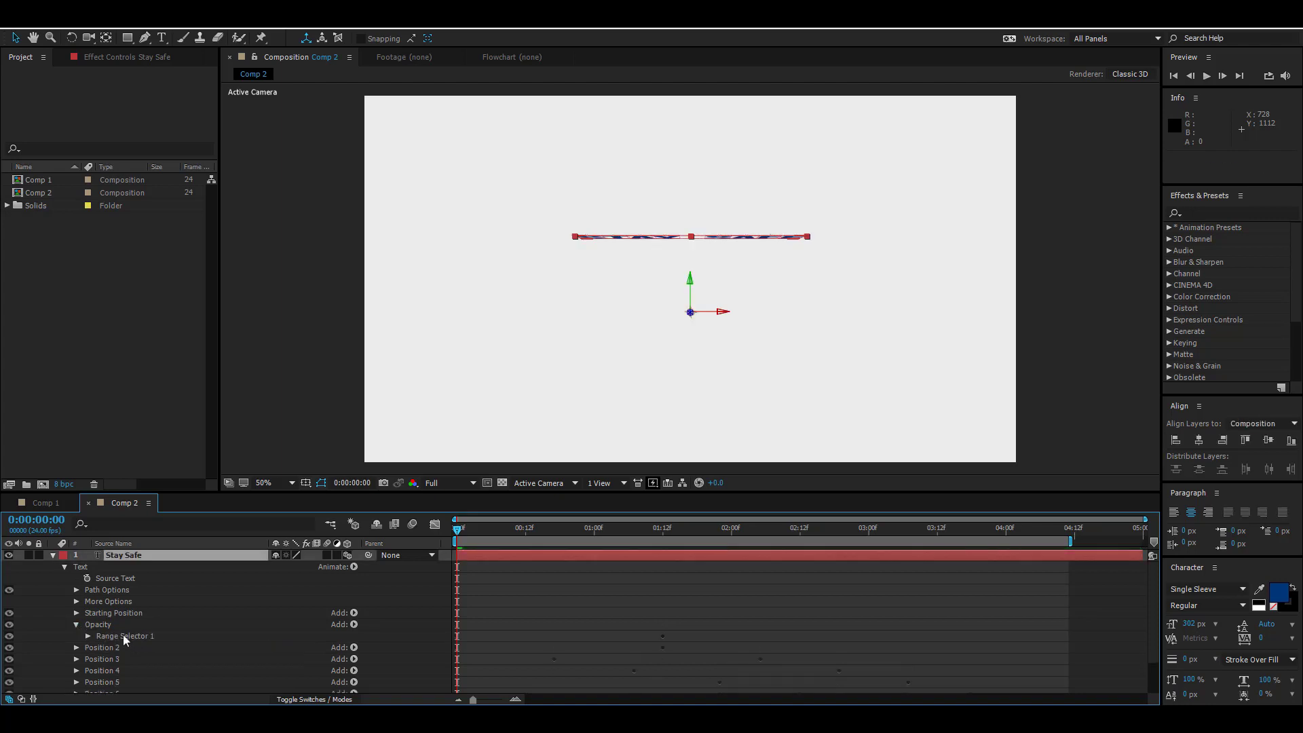
Step: Add an Opacity property to the Opacity animator alongside its existing range selector
click(110, 625)
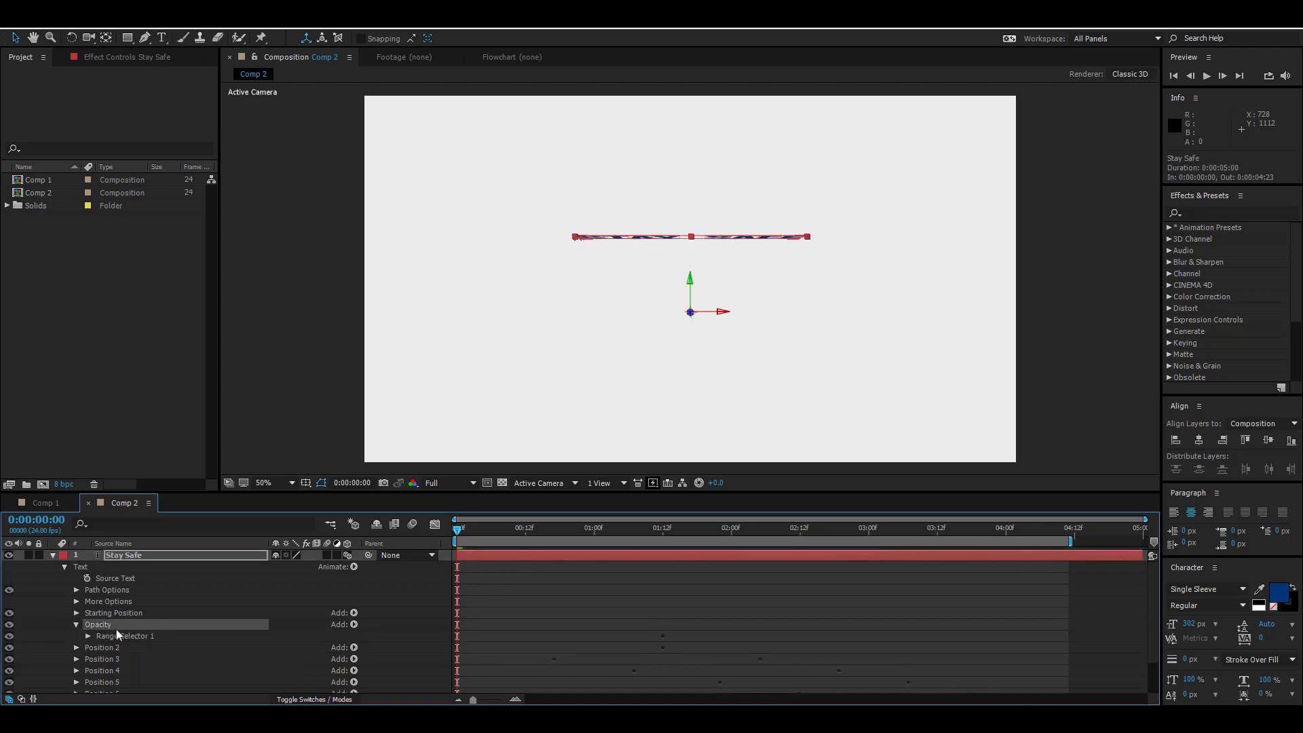
click(129, 636)
click(156, 626)
click(354, 625)
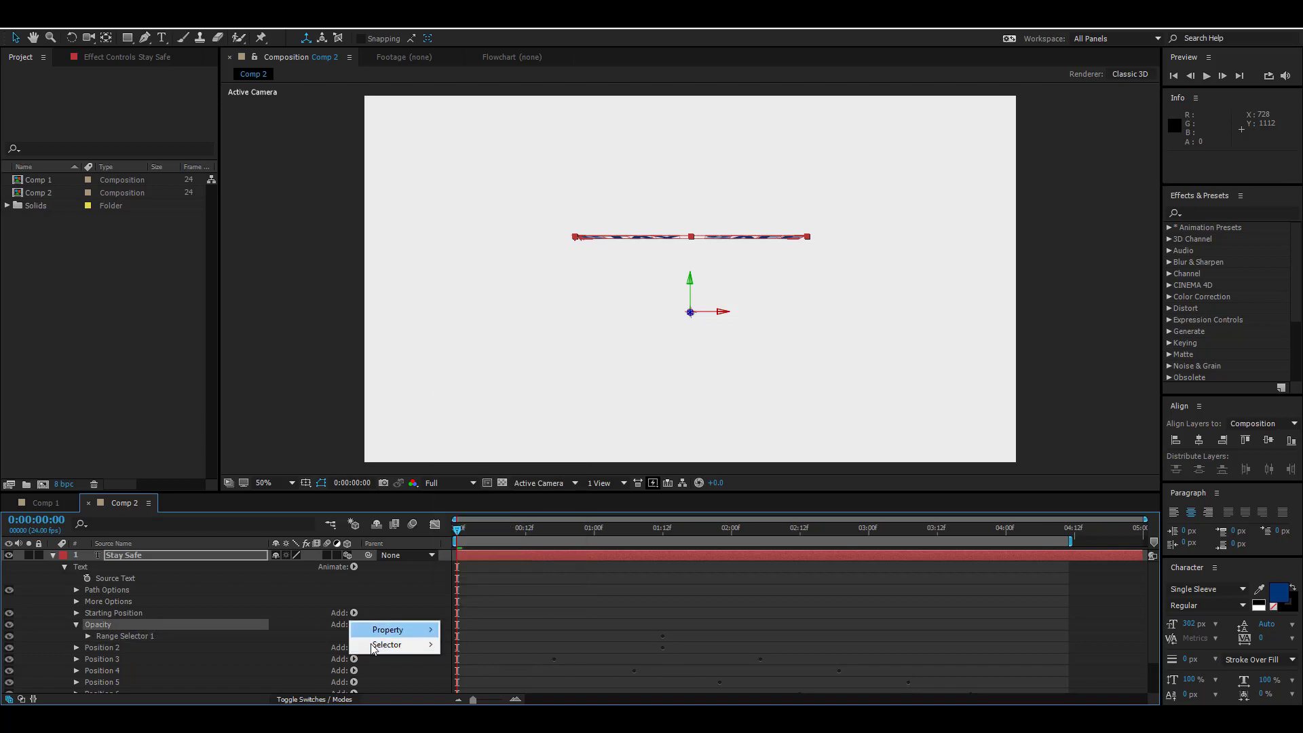
mouse_move(380, 631)
click(485, 462)
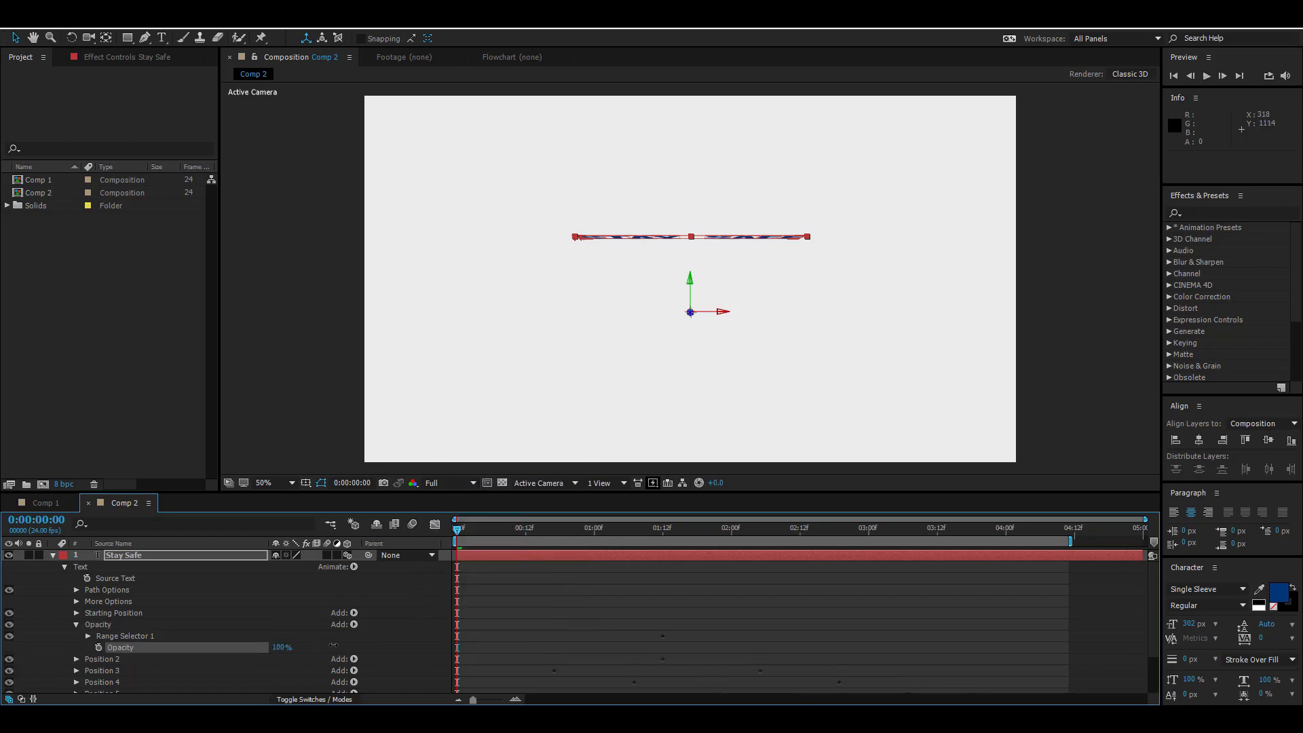
Step: Add an Opacity property to the Starting Position animator and set it to 0%
click(96, 614)
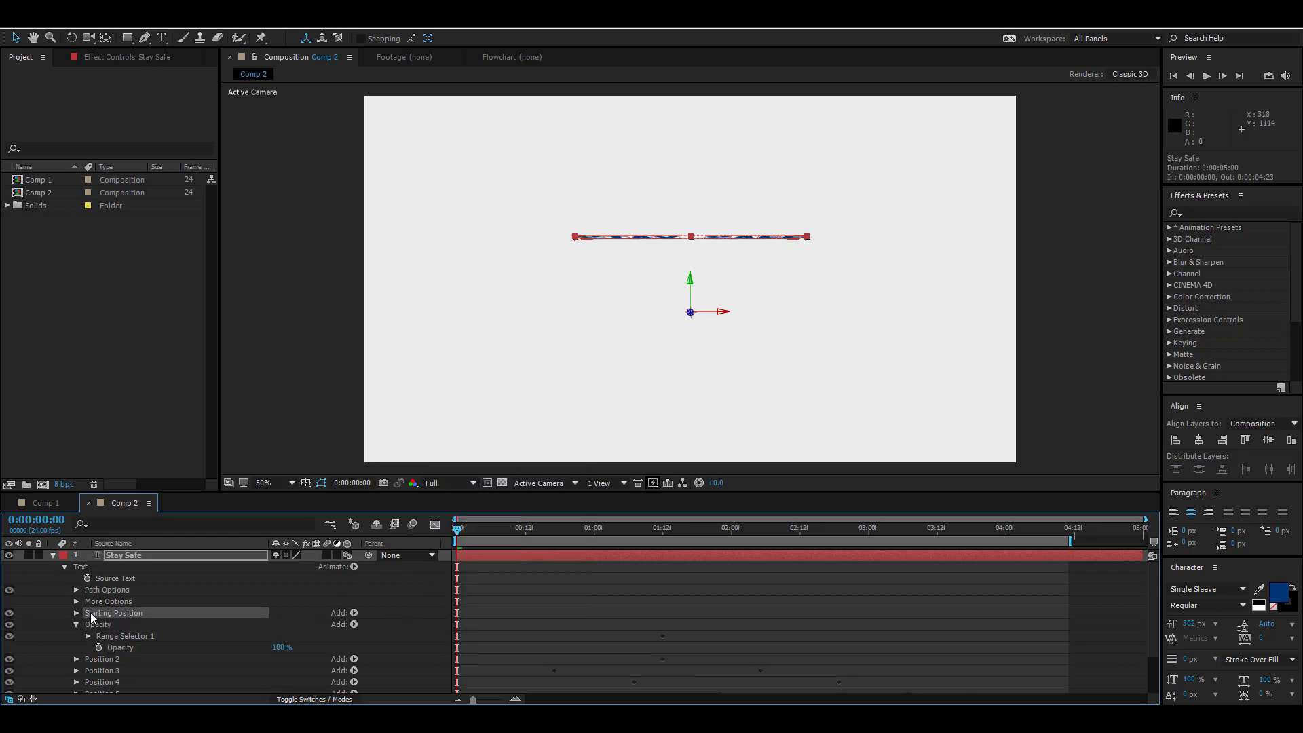
click(78, 612)
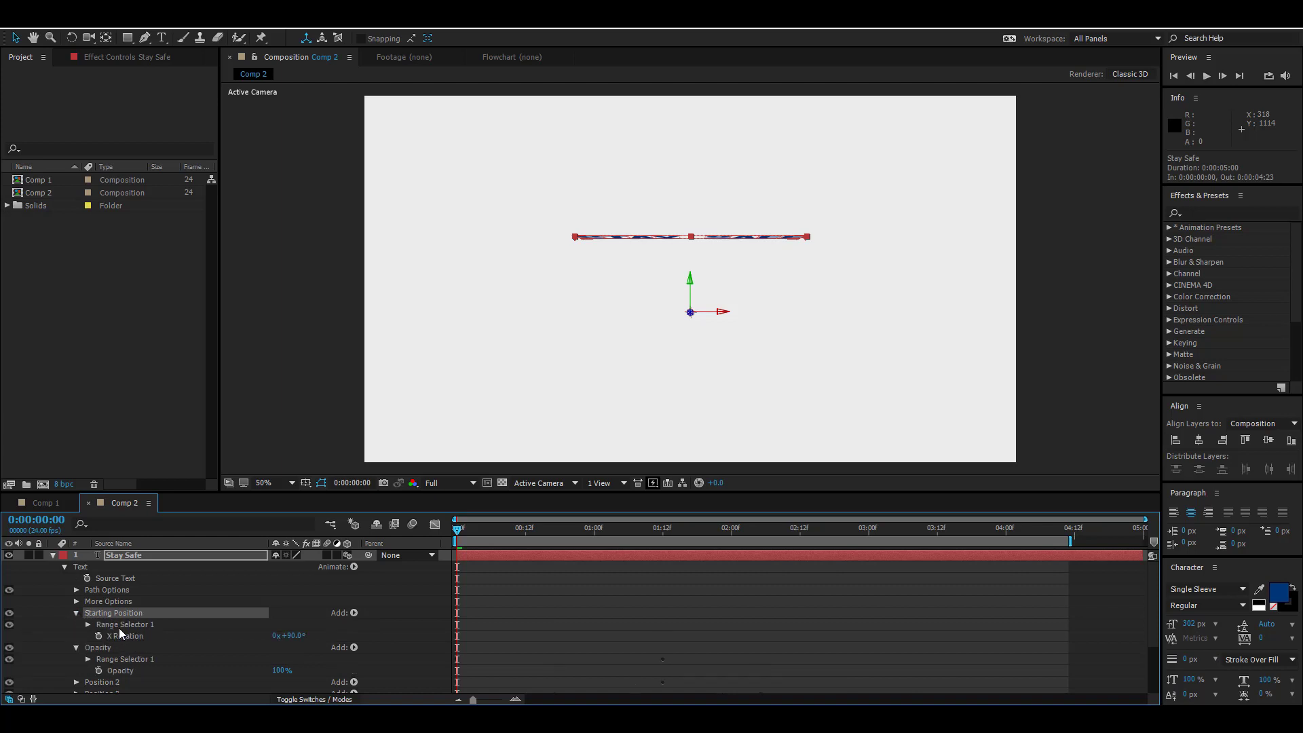
click(119, 625)
click(352, 613)
mouse_move(353, 617)
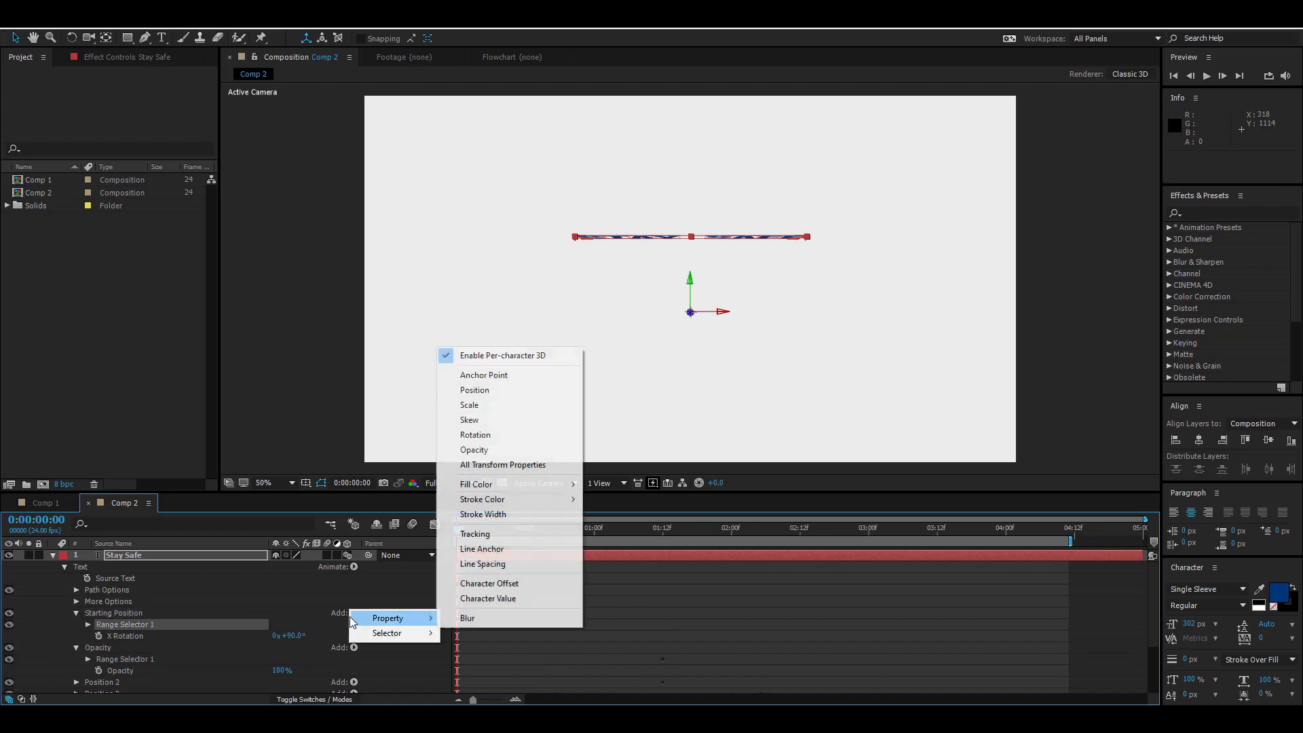
click(483, 450)
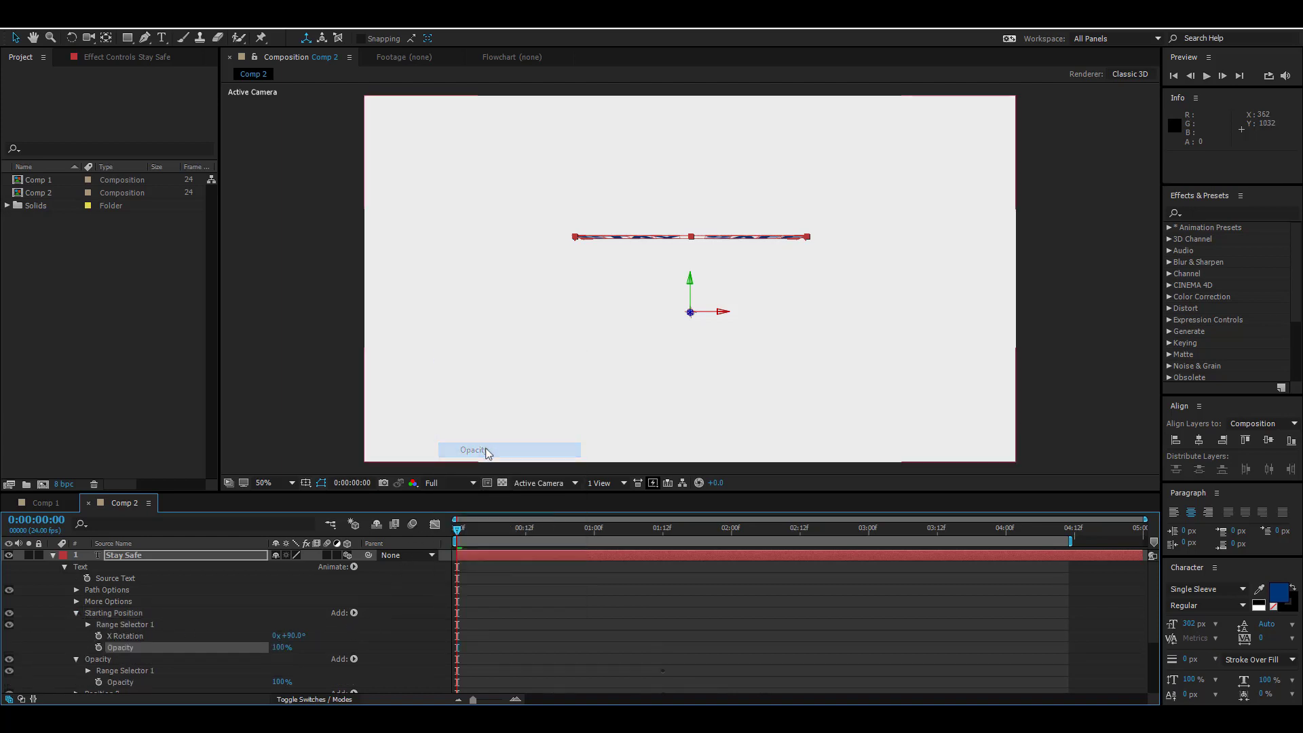
drag(277, 649, 191, 655)
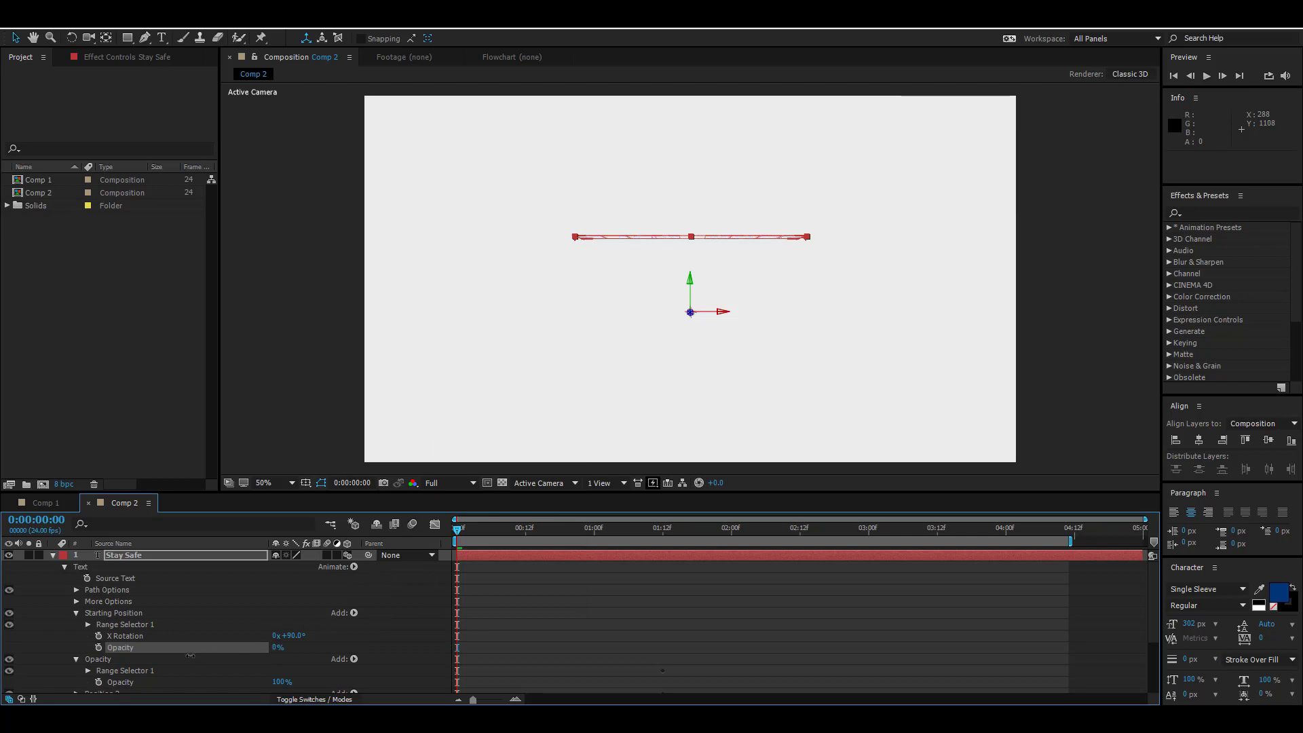
Step: Collapse the Starting Position and Opacity animators and preview the text fading in with the swing
click(76, 613)
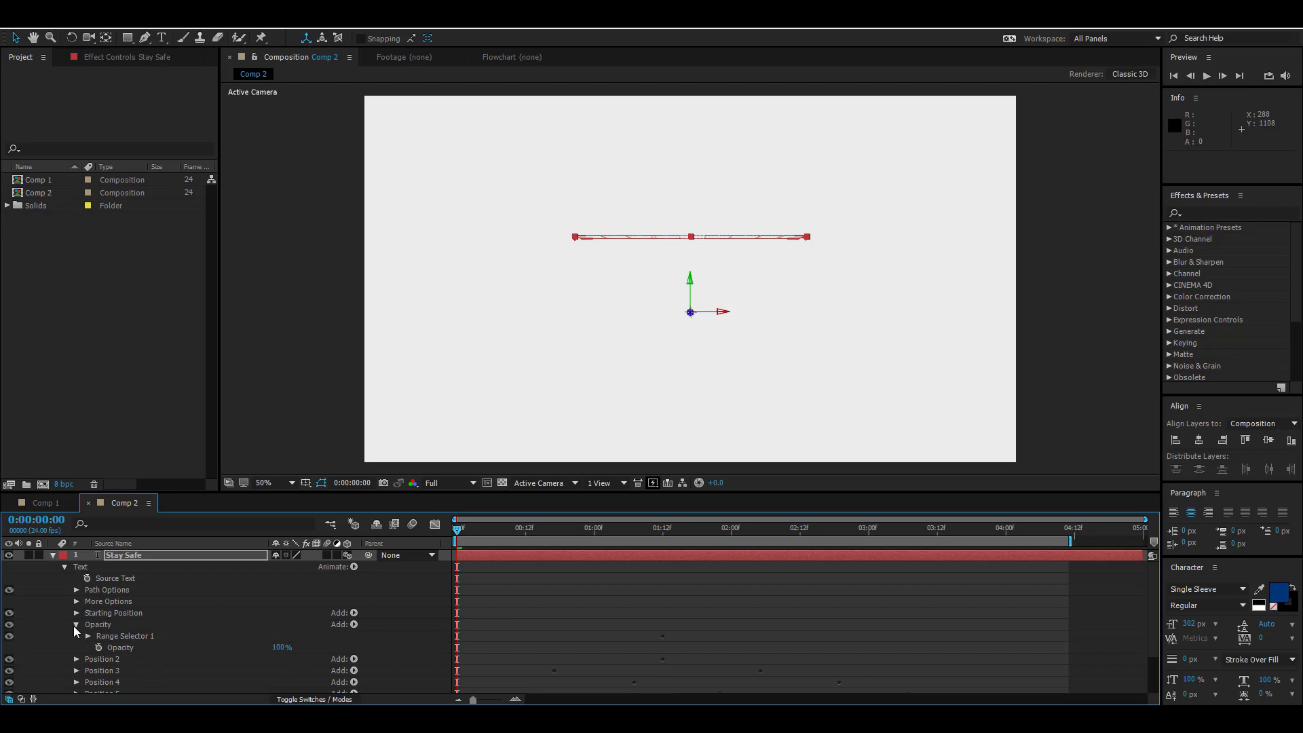
click(76, 625)
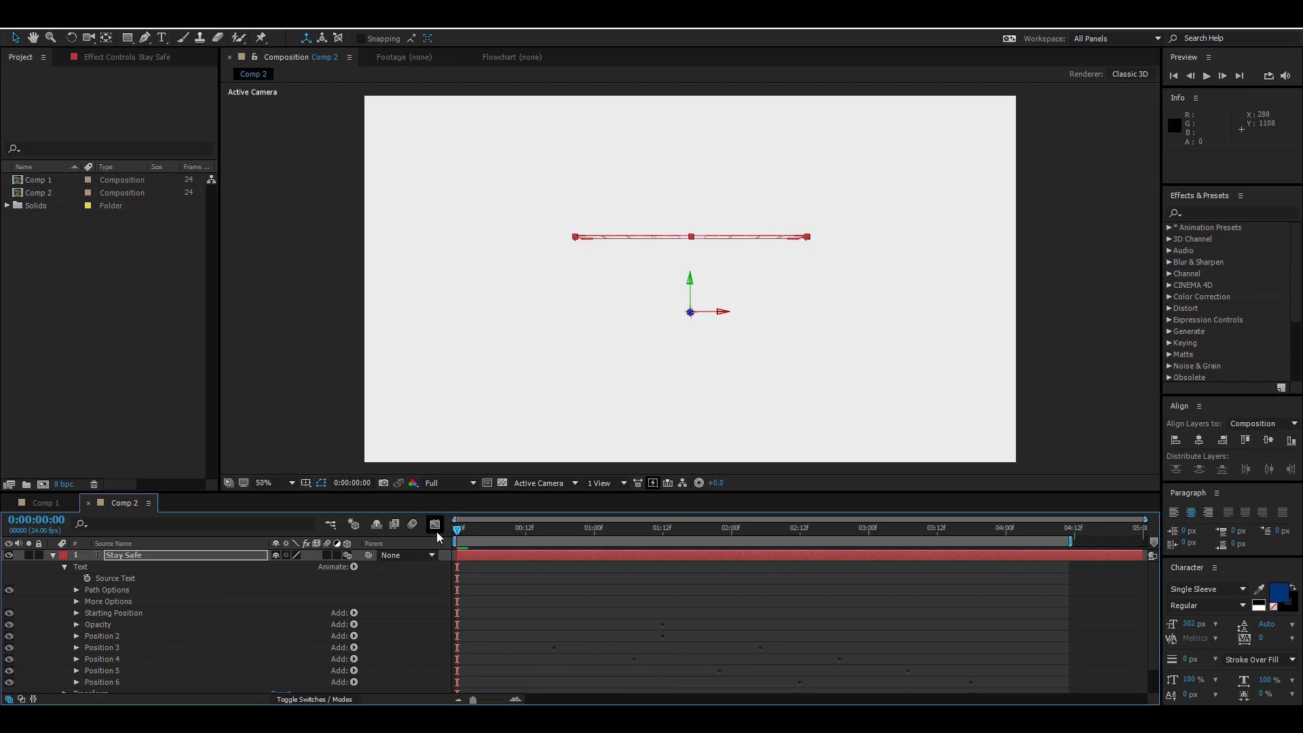
key(space)
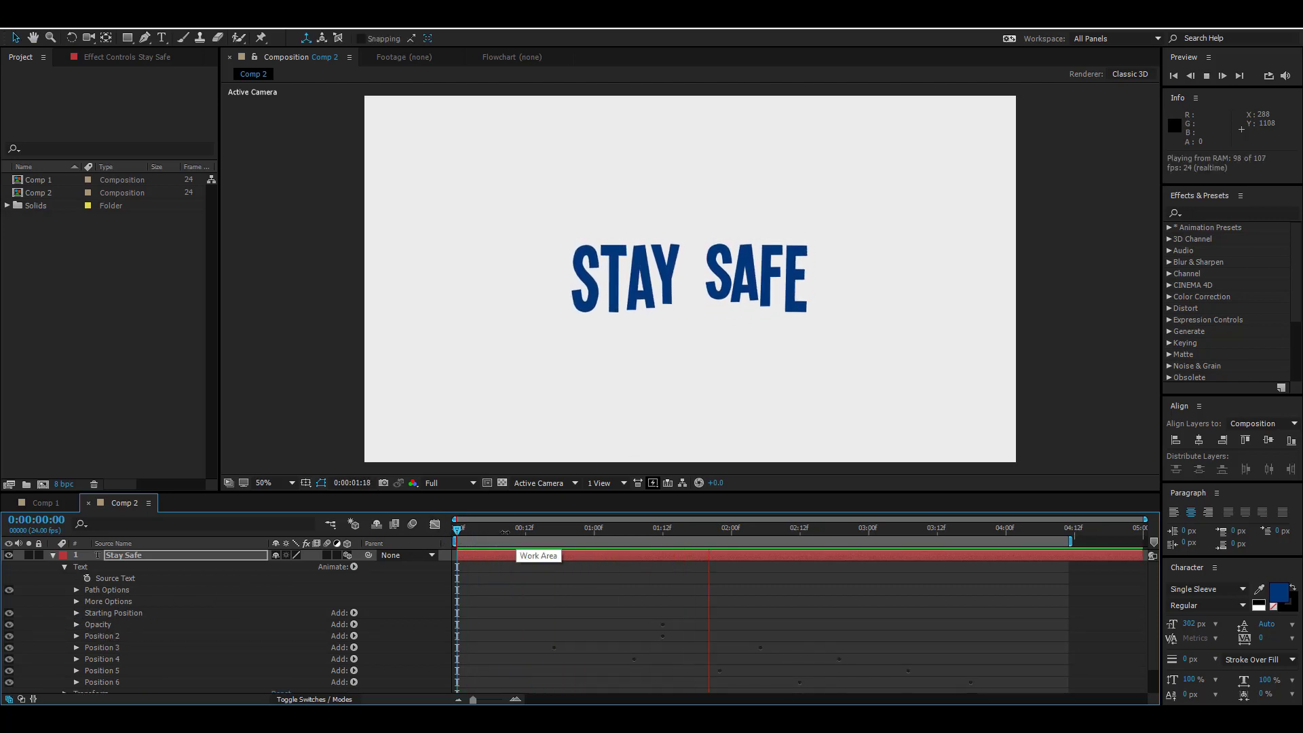
key(space)
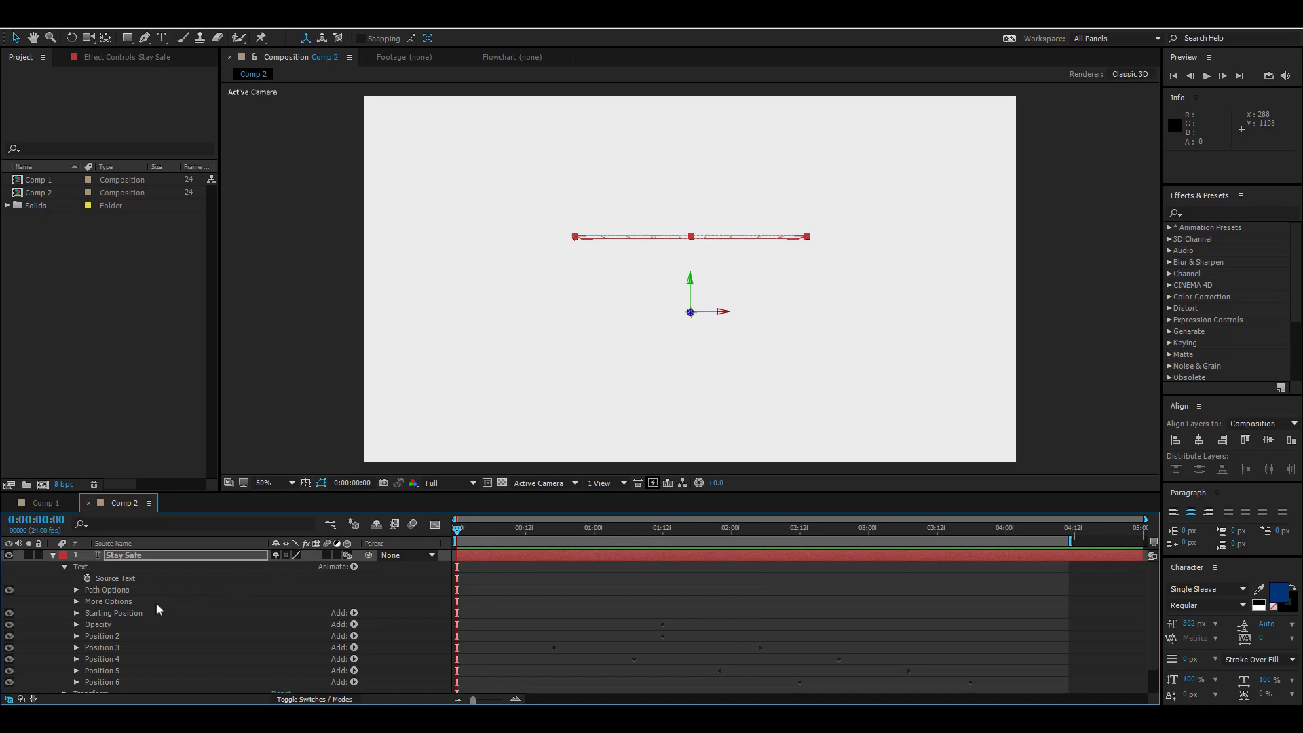
Step: Set Ease High to 100% in the advanced settings of the Opacity animator's range selector
click(77, 625)
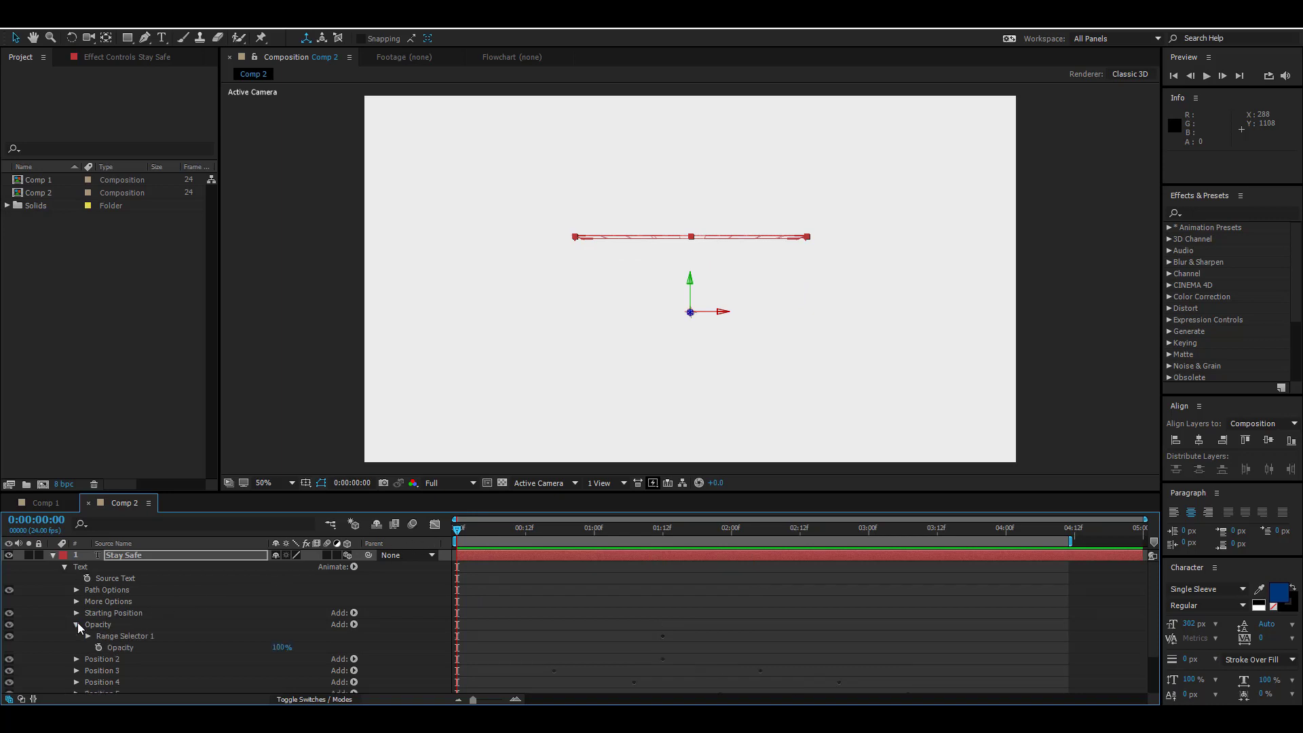
click(77, 613)
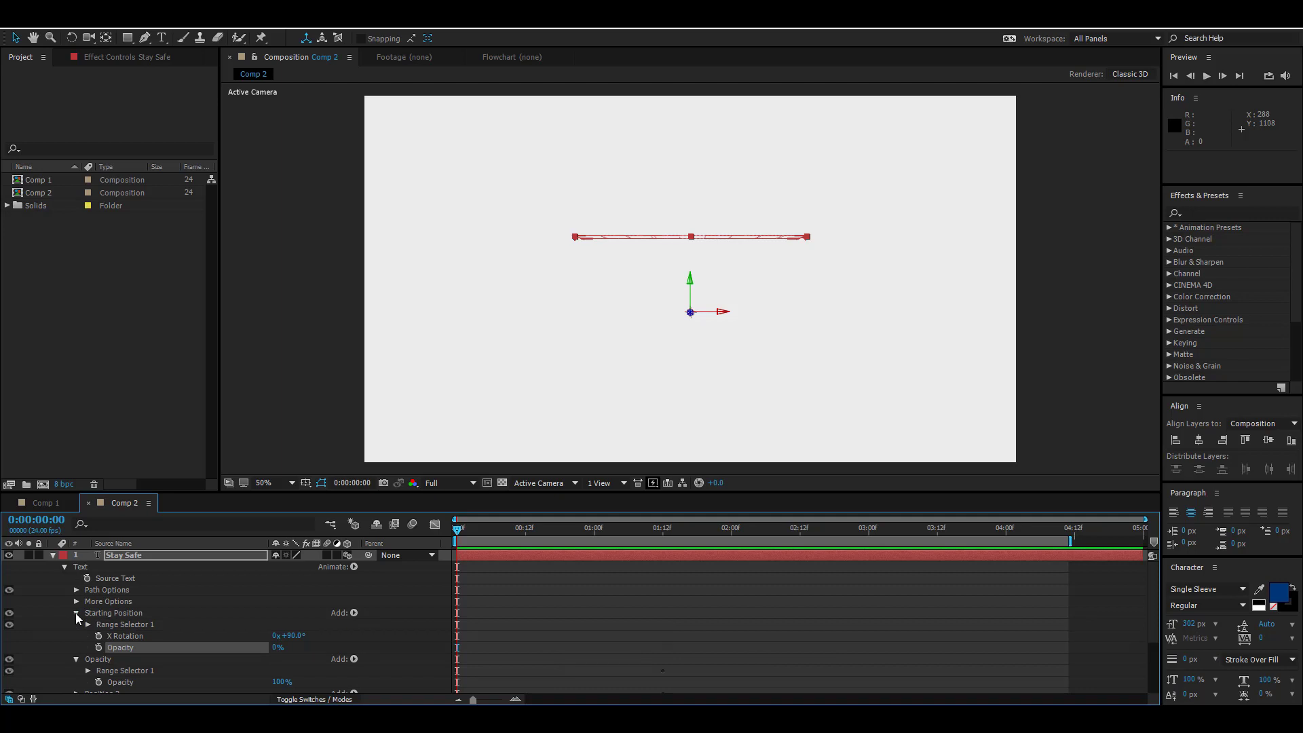
scroll(85, 621, down, 1)
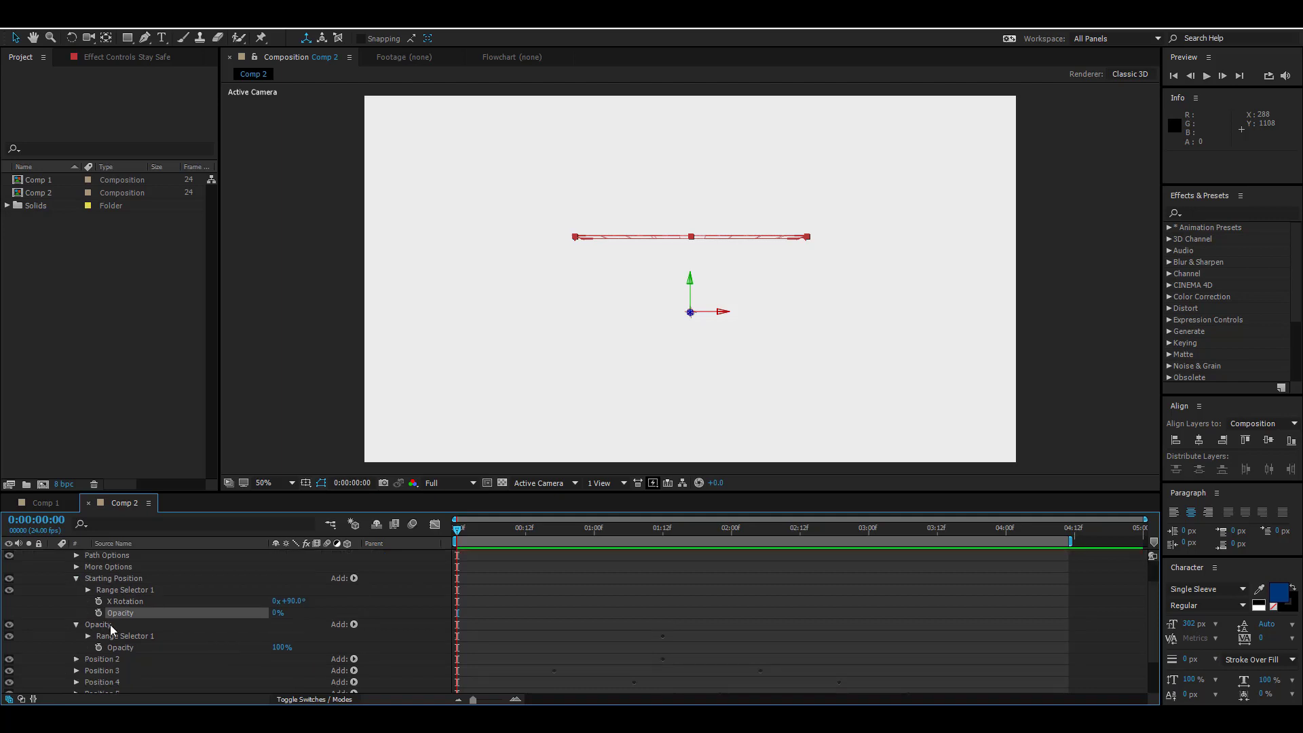
click(109, 625)
click(89, 636)
scroll(91, 640, down, 1)
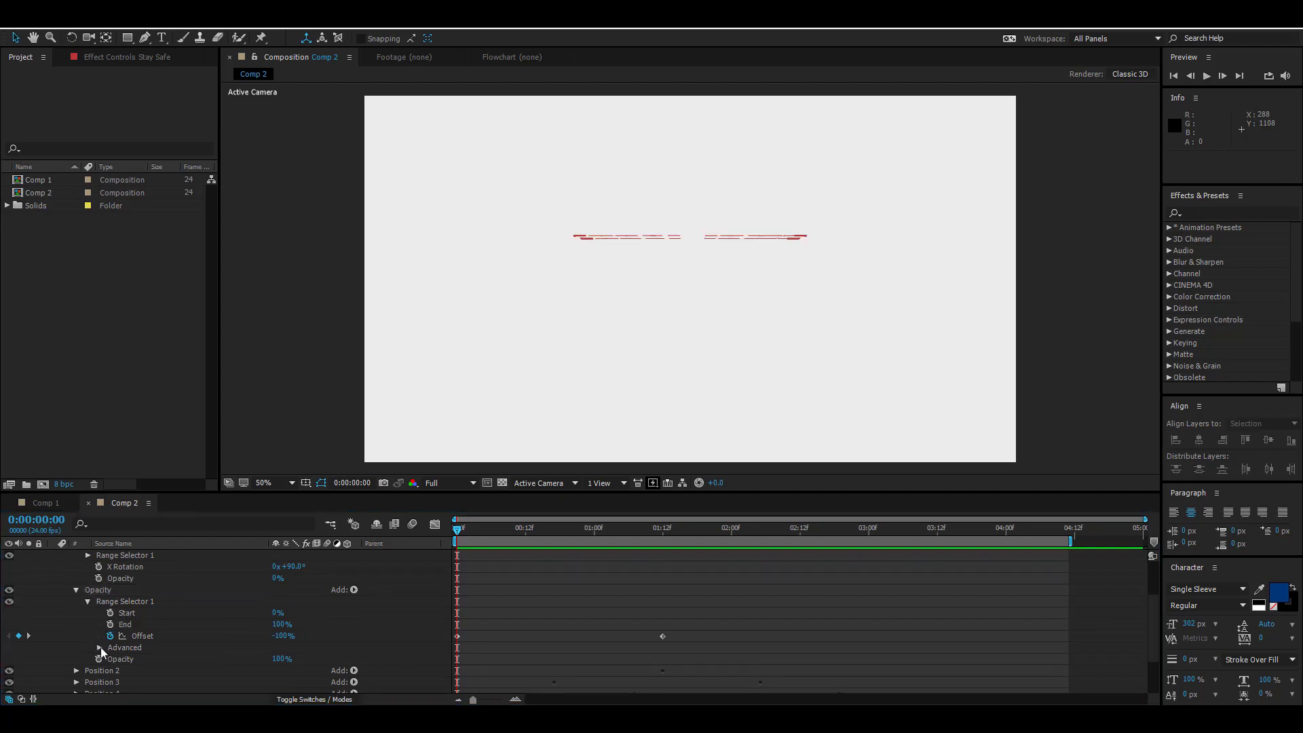
click(100, 648)
scroll(102, 652, down, 2)
scroll(102, 652, down, 1)
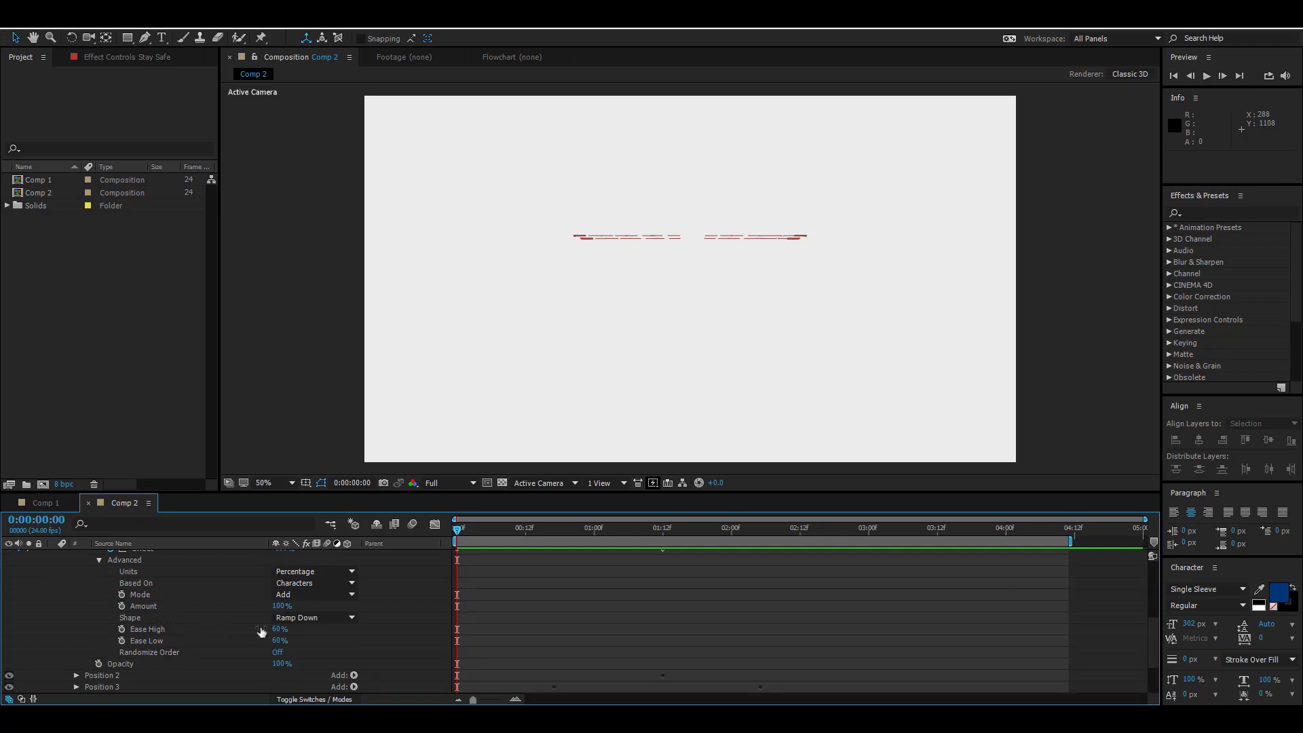
drag(280, 634, 305, 633)
Step: Move the current time to 0:00:00:20 and set the Opacity range selector's Ease Low to 0%
drag(502, 528, 574, 536)
drag(279, 633, 255, 650)
click(279, 643)
click(277, 642)
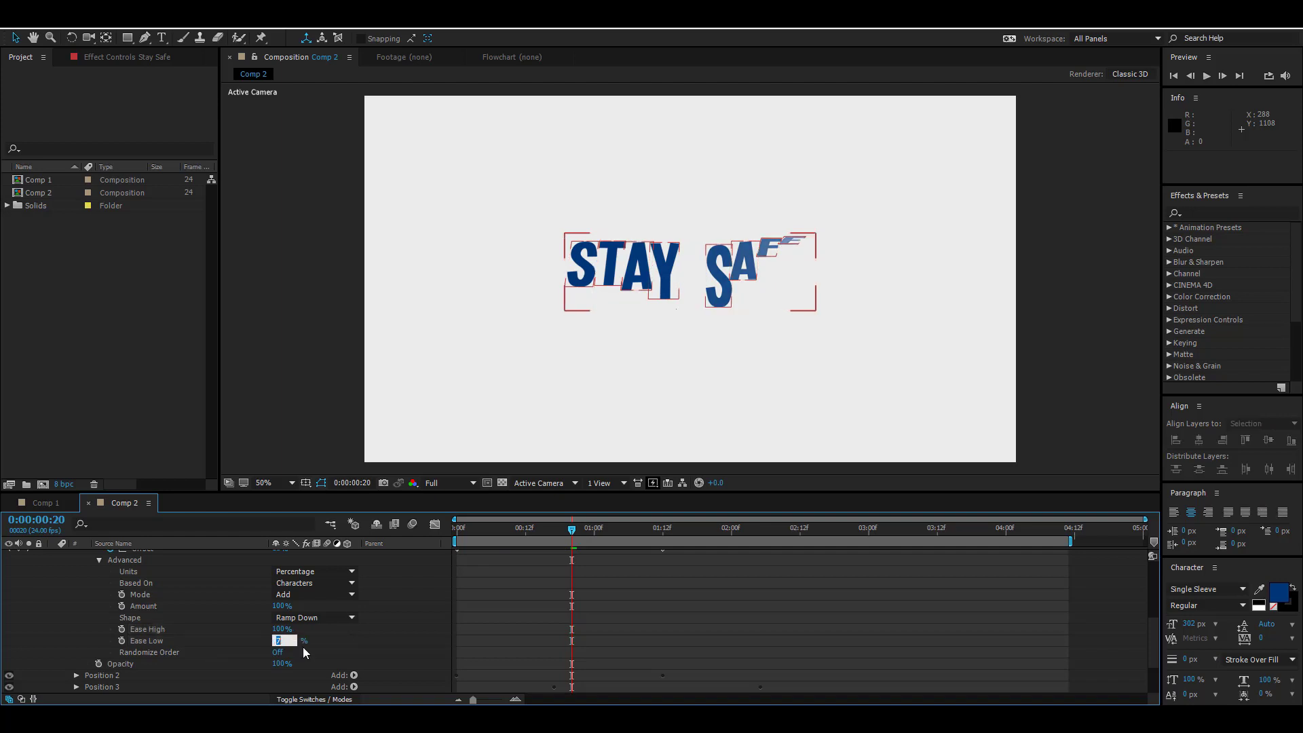
text(0)
key(Return)
Step: Collapse the Opacity animator's range selector and preview the eased fade from the first frame
scroll(301, 651, up, 1)
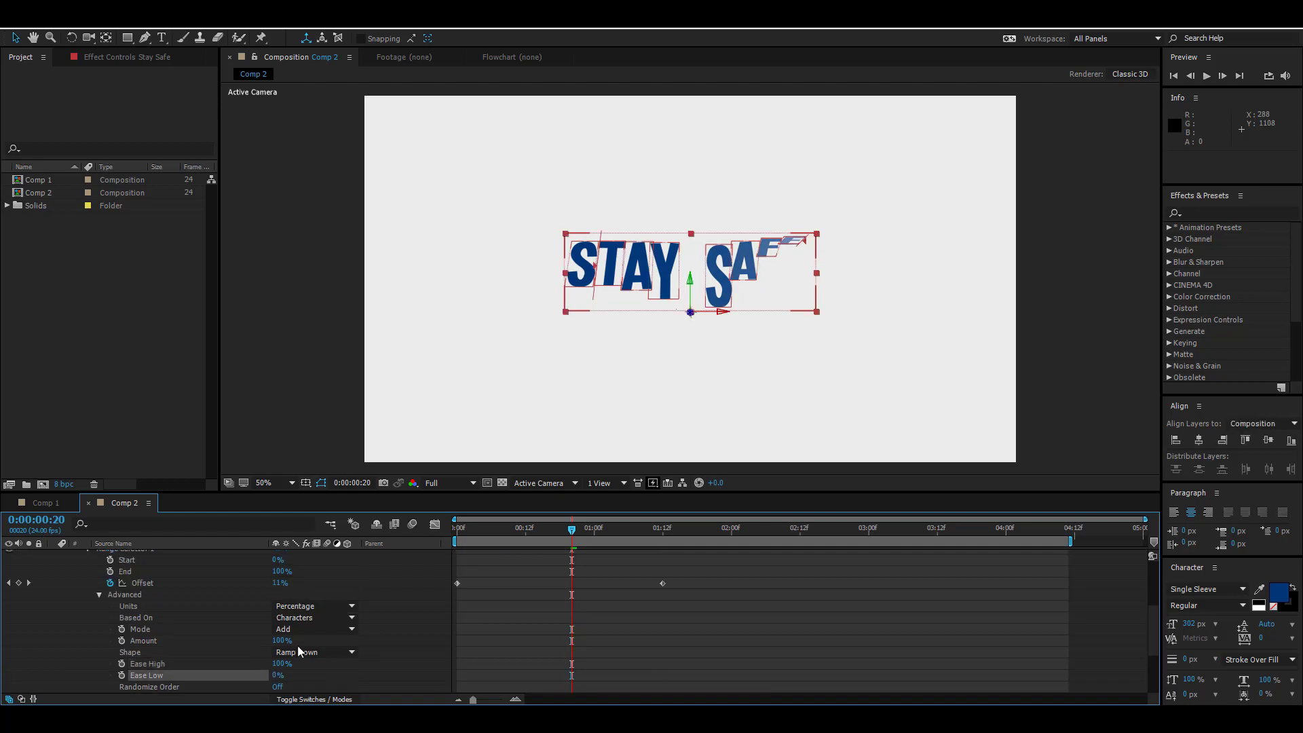
click(99, 596)
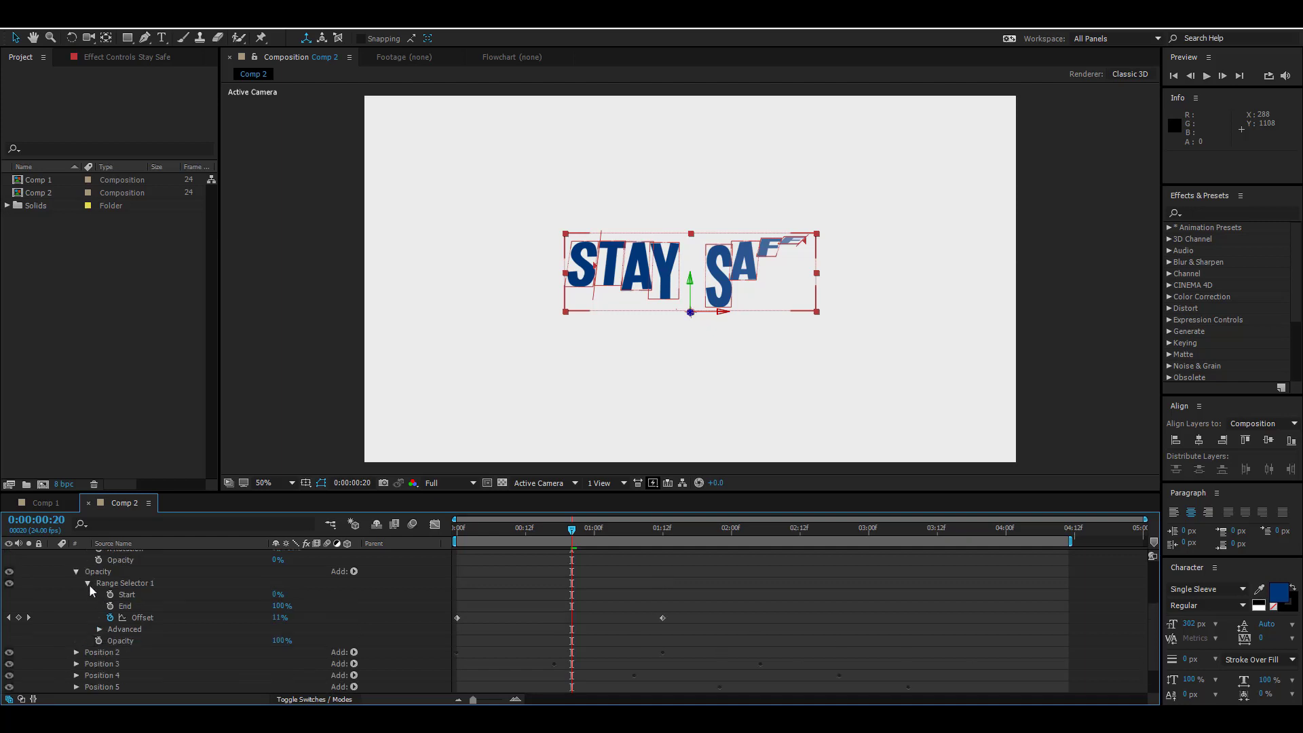
click(87, 584)
key(space)
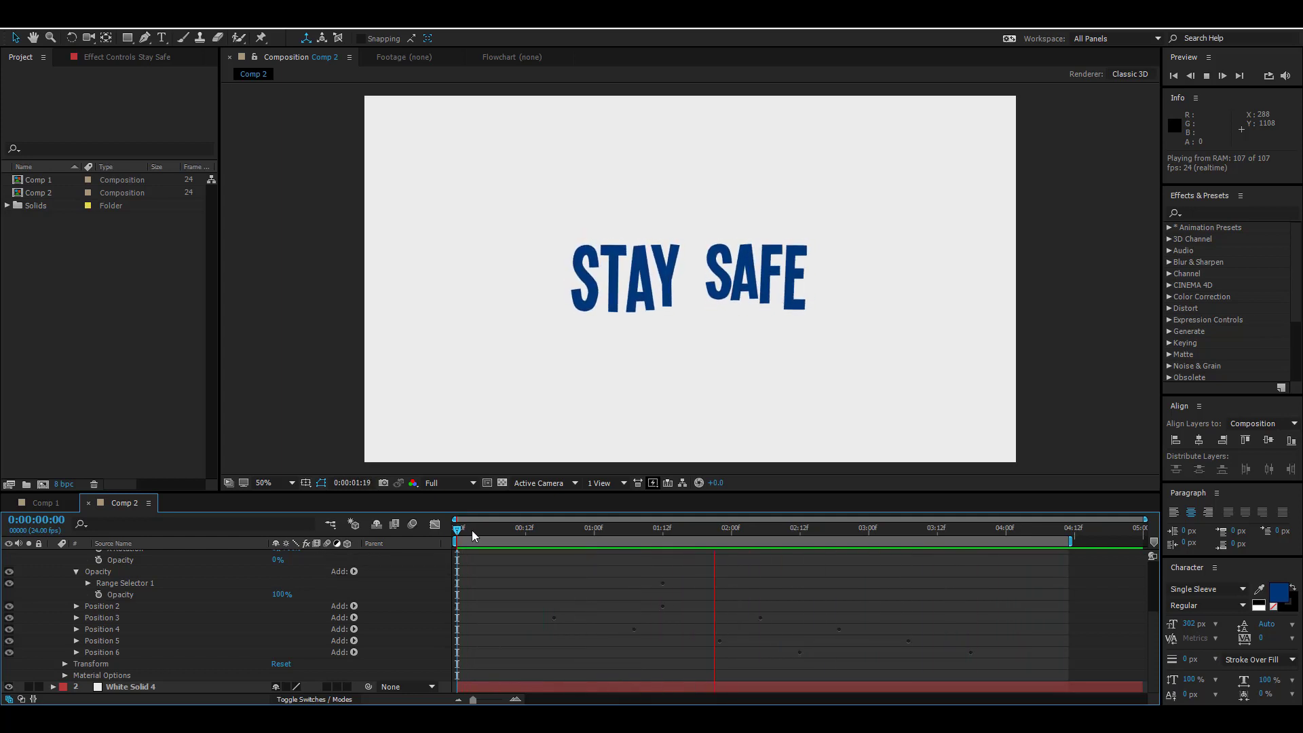
mouse_move(455, 542)
mouse_down()
mouse_move(495, 543)
mouse_move(457, 541)
mouse_up()
Step: Collapse the Opacity and Starting Position animators, the Text group and the whole Stay Safe layer
scroll(77, 638, up, 3)
click(76, 641)
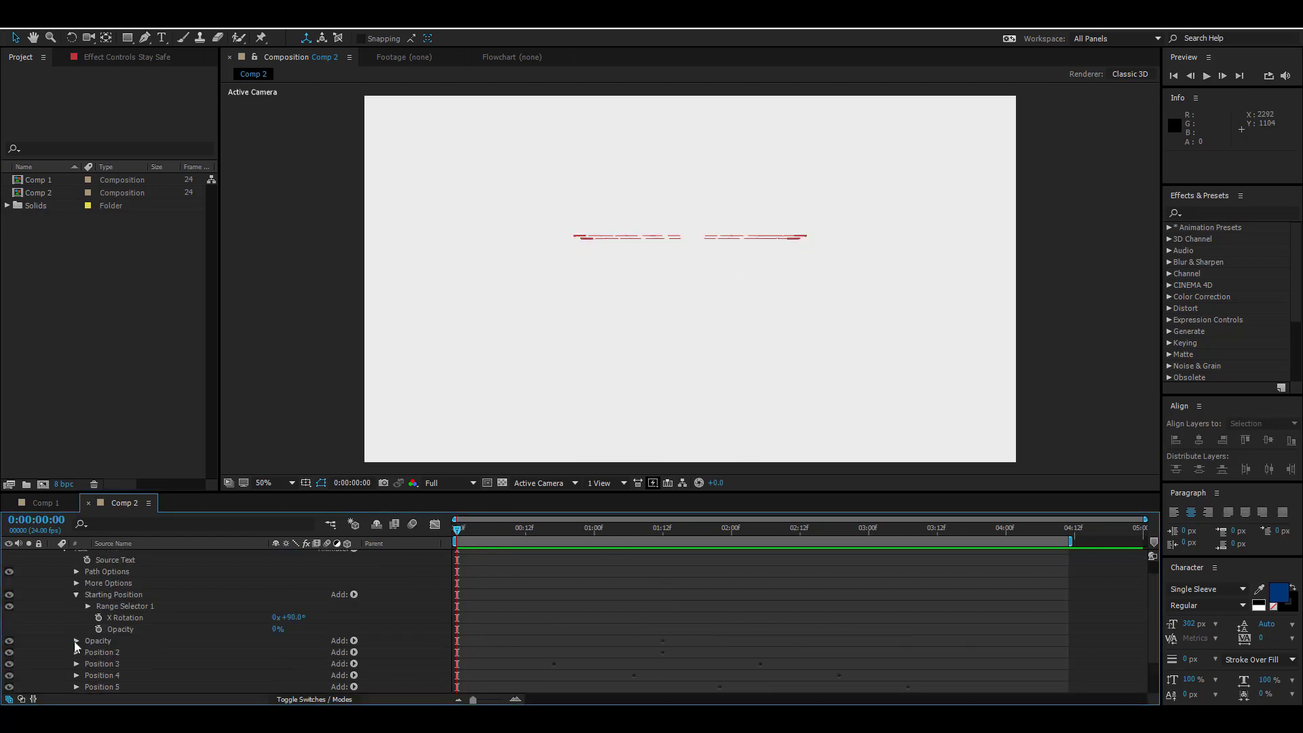
click(77, 596)
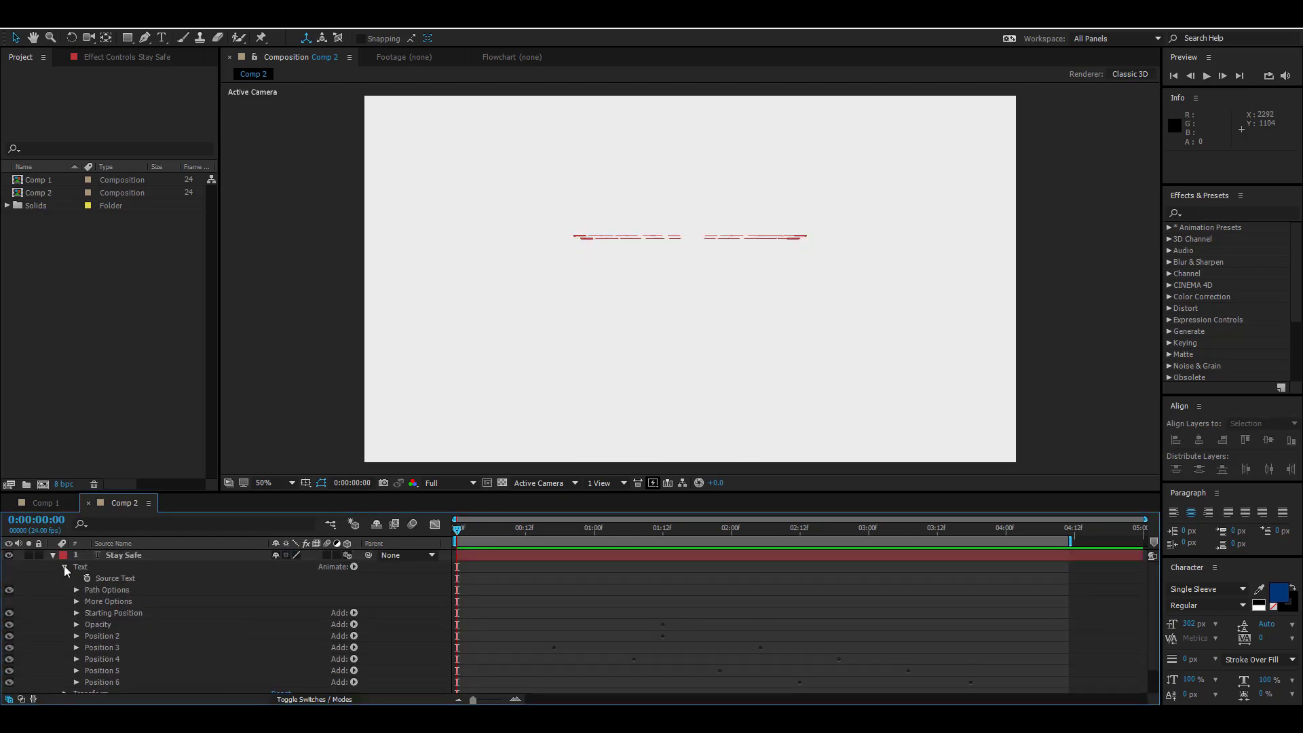
click(65, 567)
click(53, 555)
Step: Preview the animation and shorten the work area to end at about 0:00:04:01
key(space)
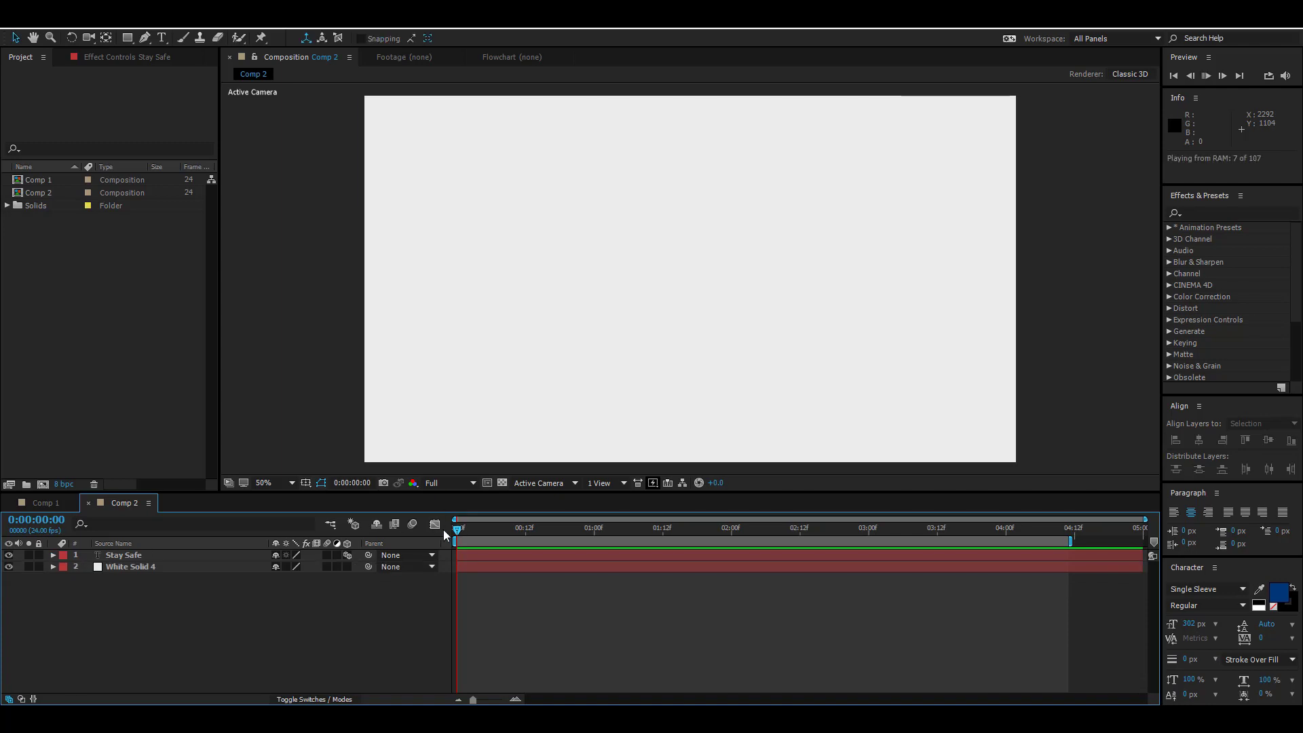
click(525, 532)
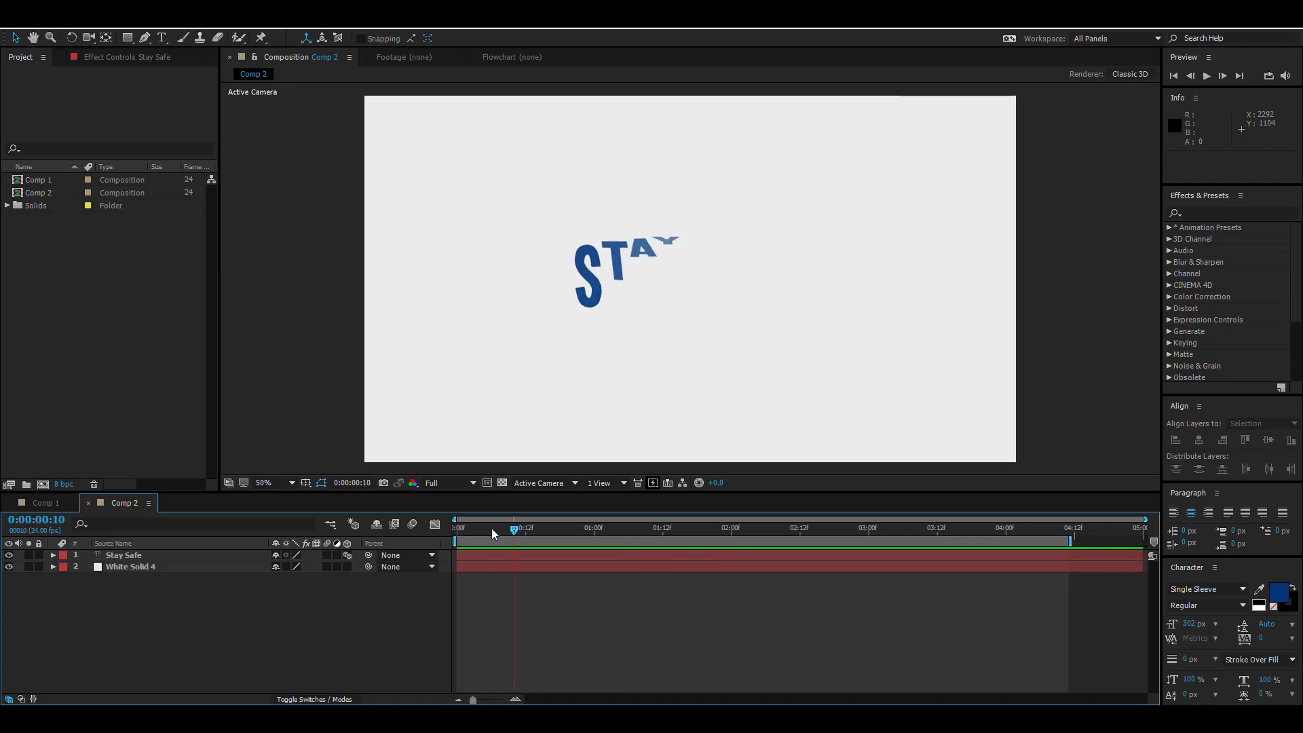
key(space)
drag(574, 529, 456, 530)
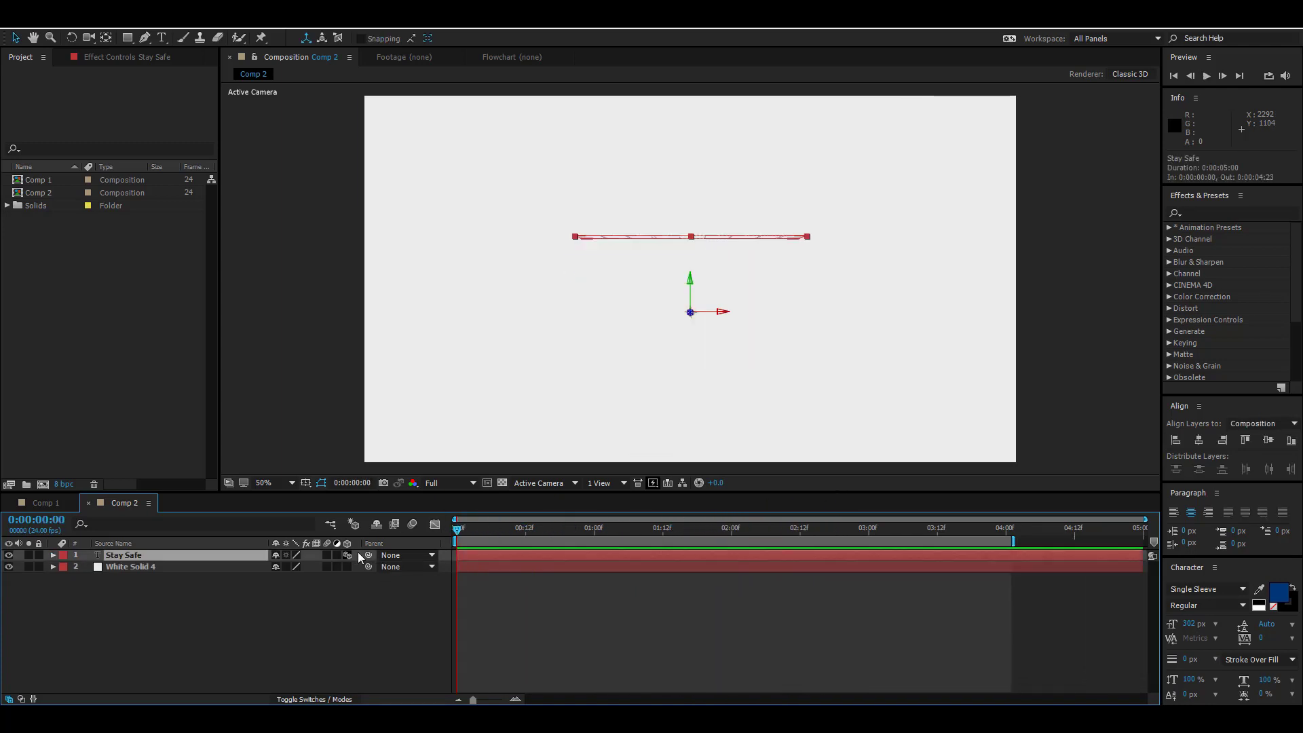
Step: Enable motion blur for the Stay Safe layer and the composition, and preview the blurred swing
click(328, 555)
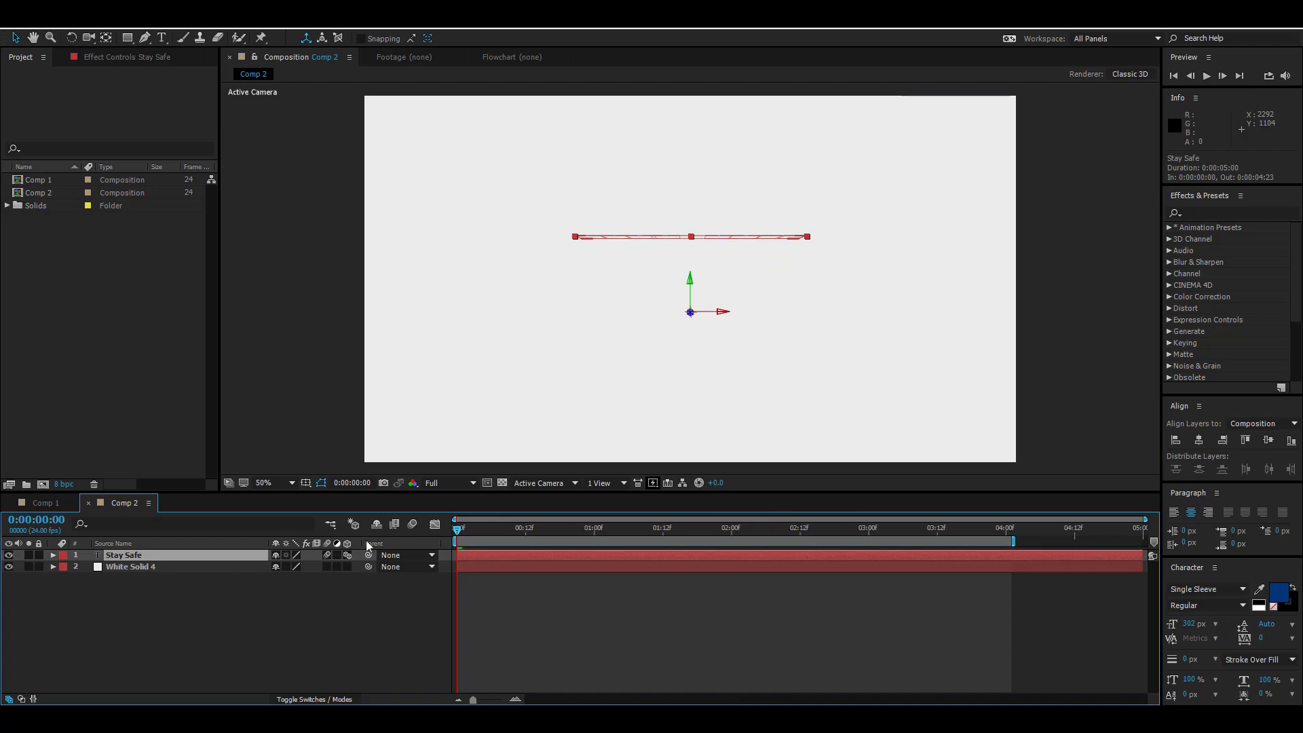
click(413, 525)
key(space)
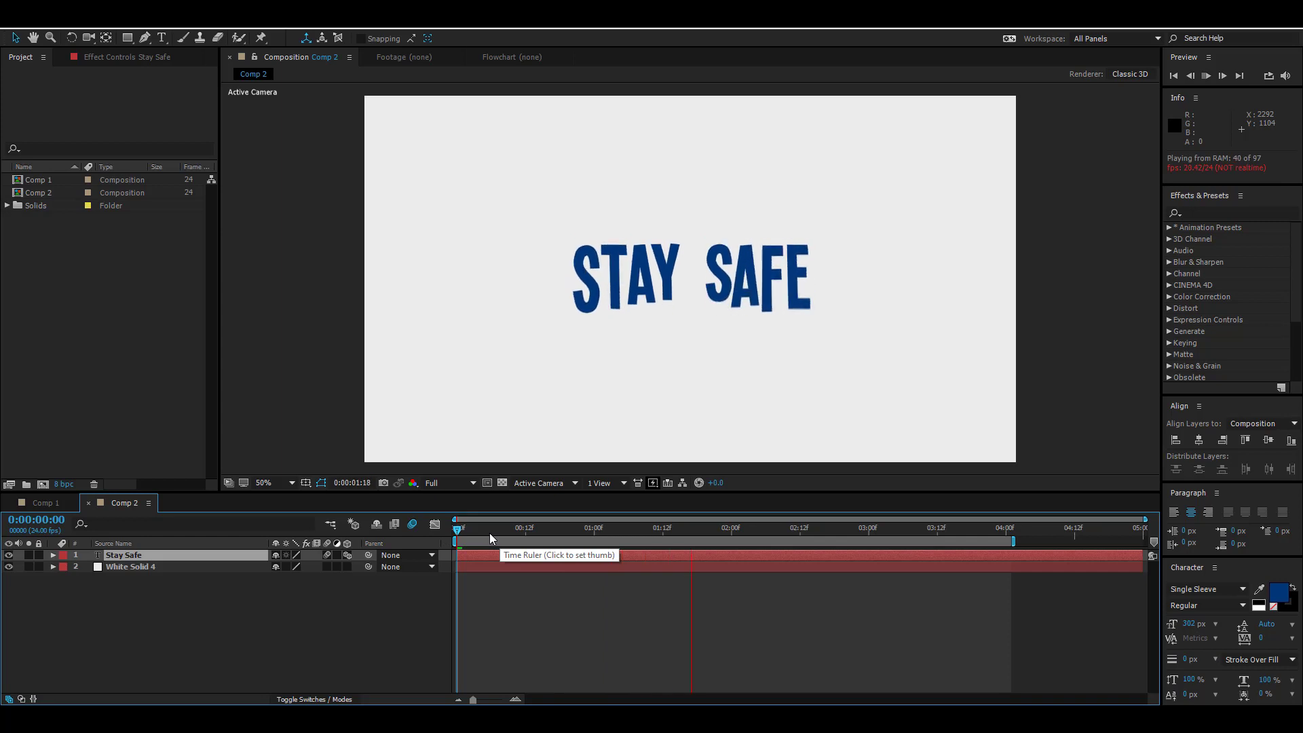
drag(496, 530, 538, 534)
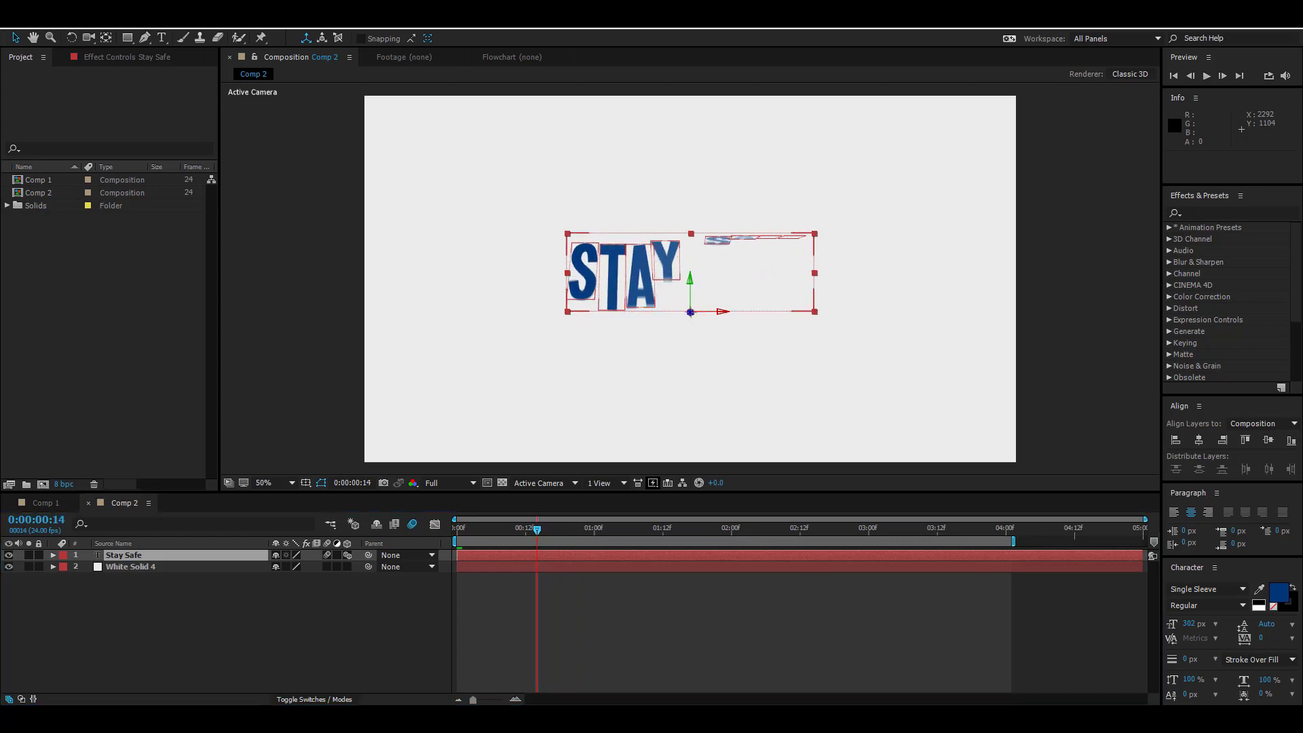
Step: Move the current time to 0:00:01:18 and replace the text layer's wording with "Stay Home"
click(136, 557)
drag(536, 535, 697, 546)
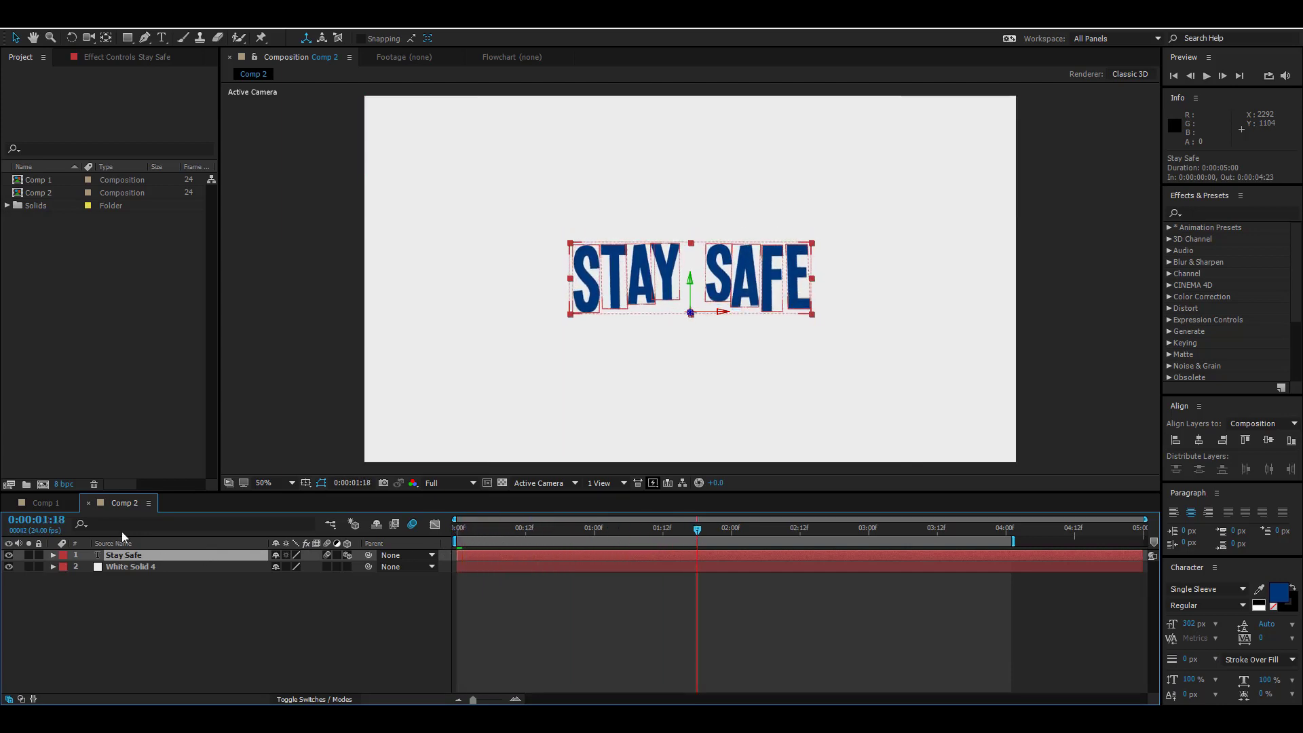
click(161, 37)
click(712, 244)
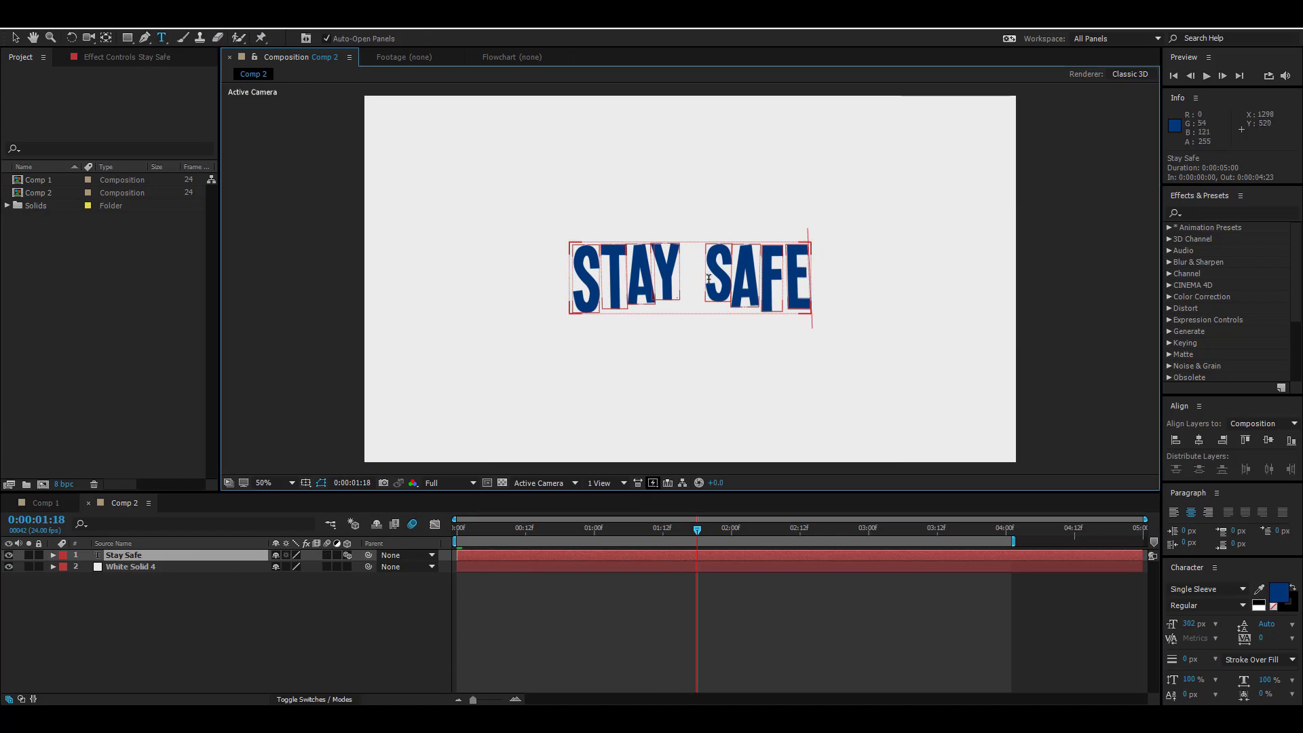
key(ctrl+a)
text(Stay )
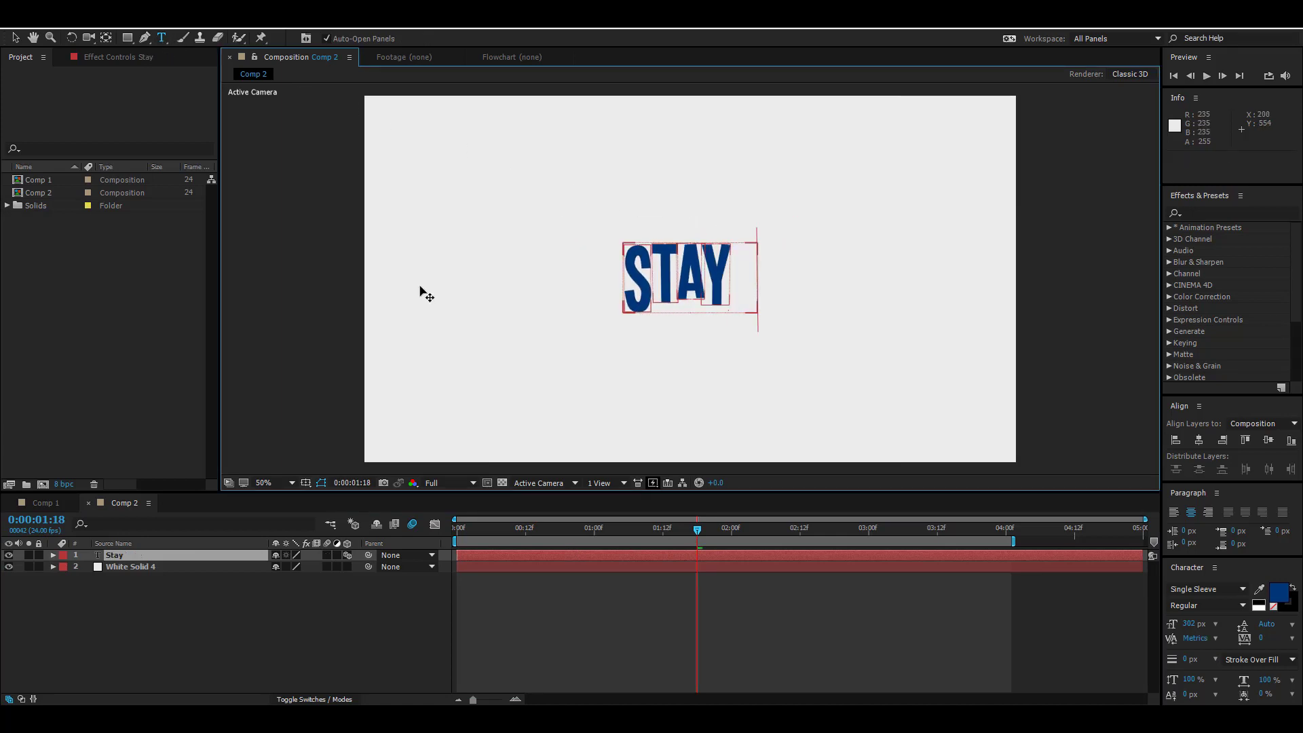
text(Ho)
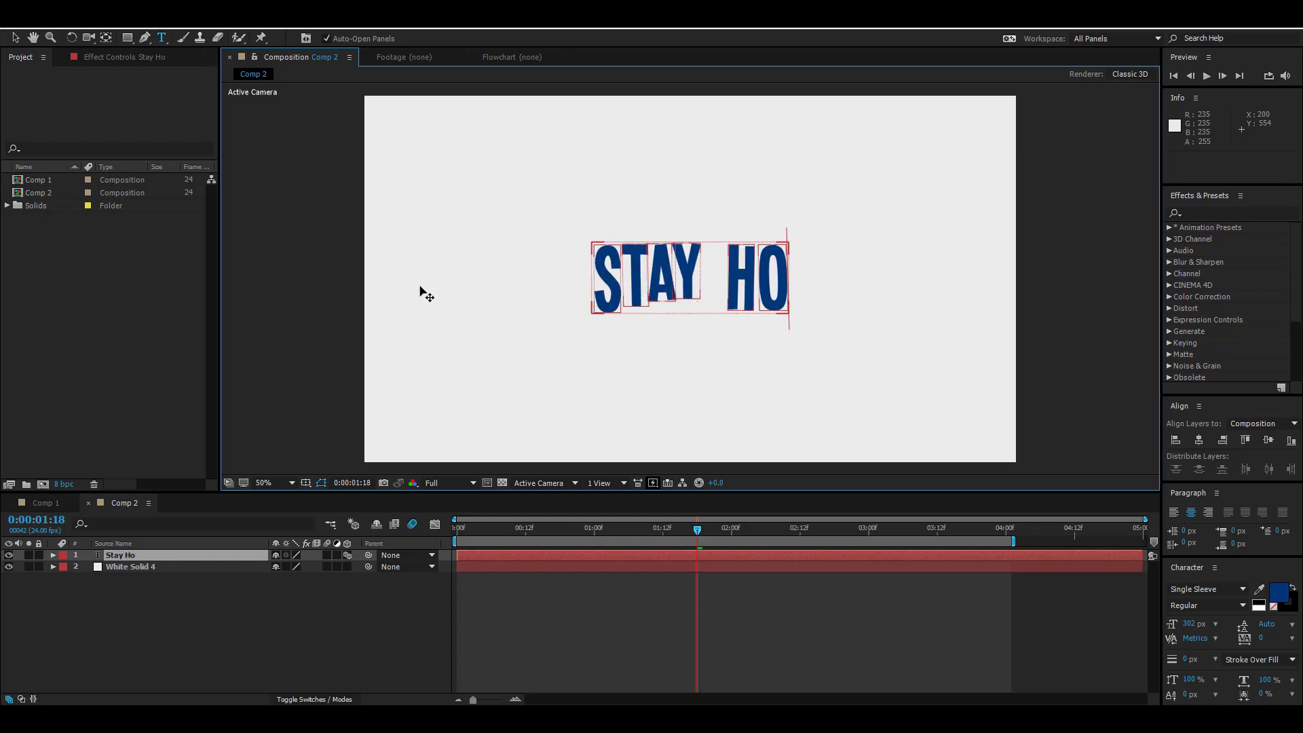
key(BackSpace)
text(ome)
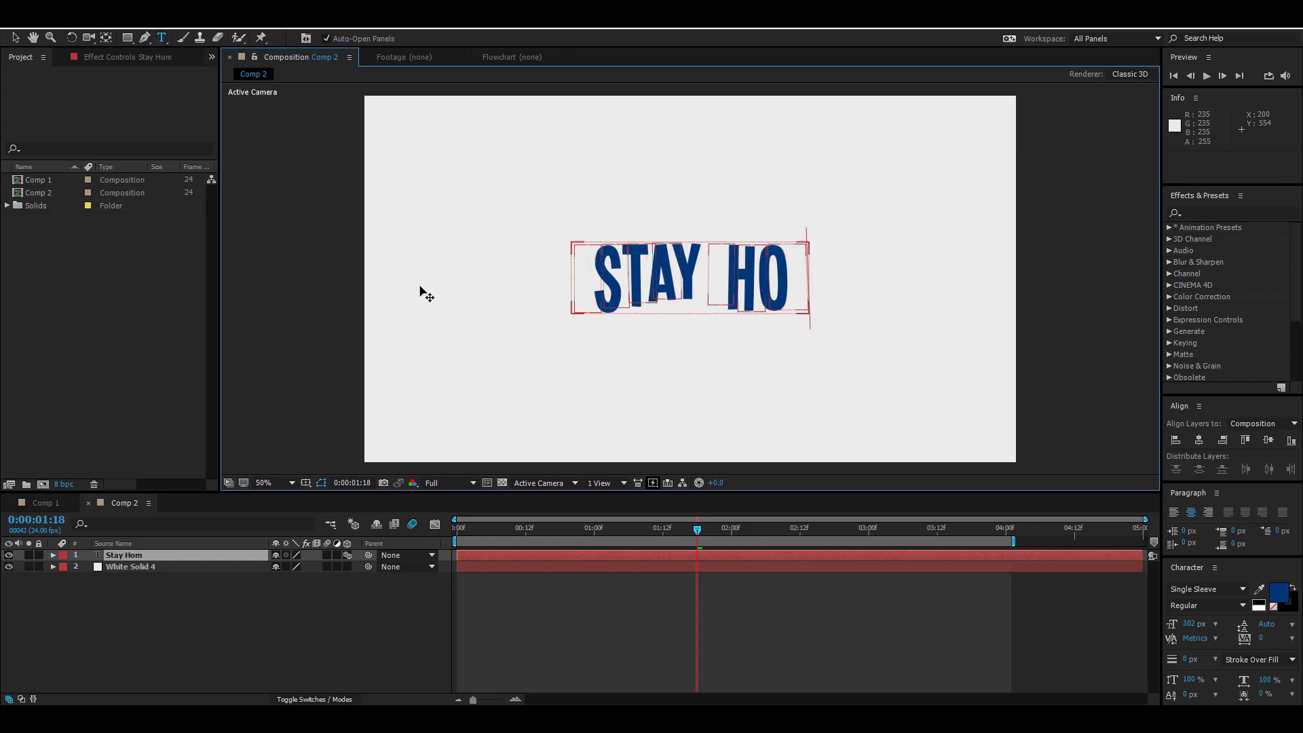
click(256, 597)
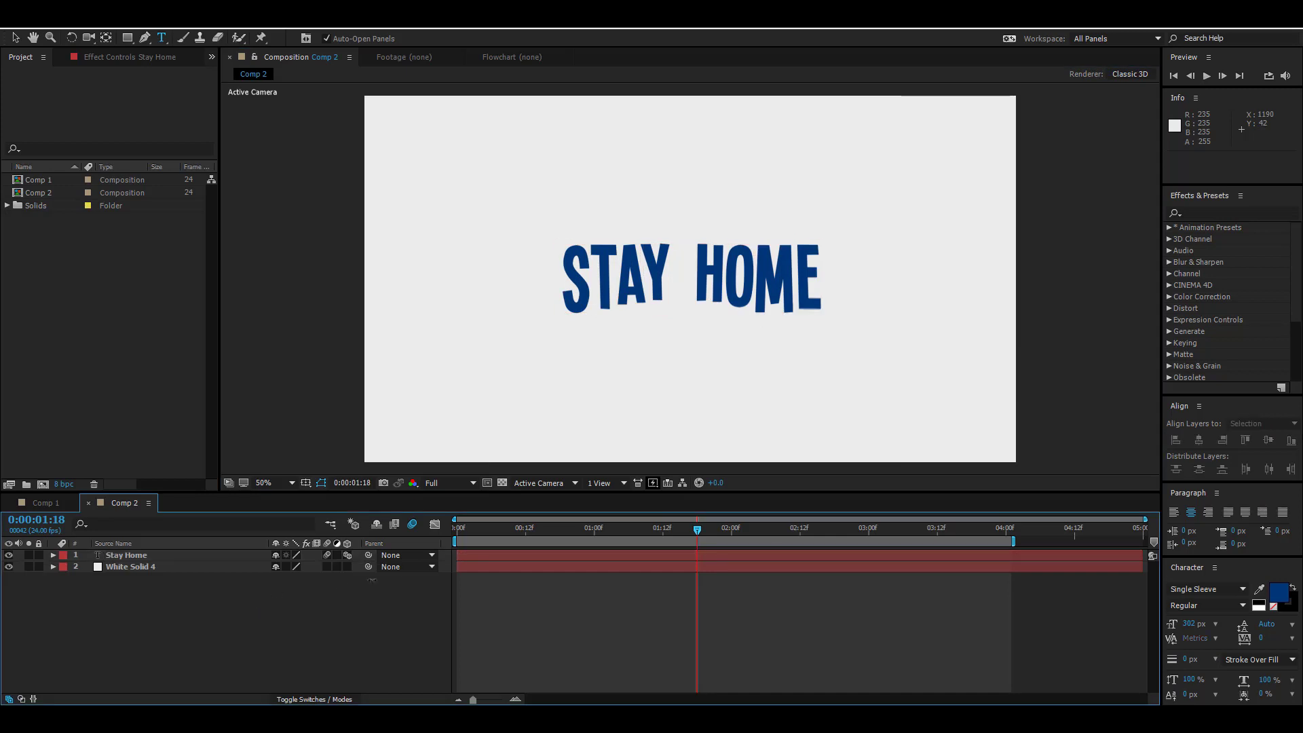
Step: Preview the Stay Home animation from the first frame
drag(697, 534, 458, 523)
key(space)
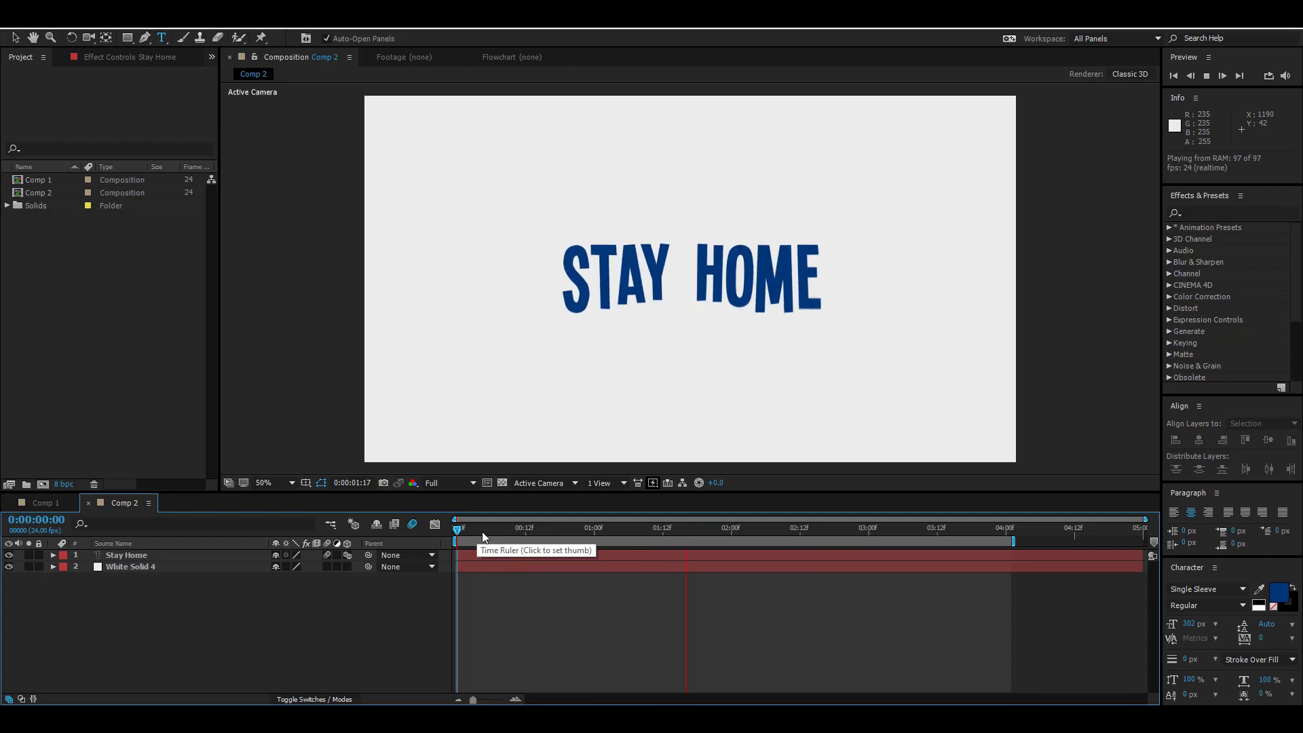
click(455, 538)
drag(454, 539, 442, 539)
click(173, 555)
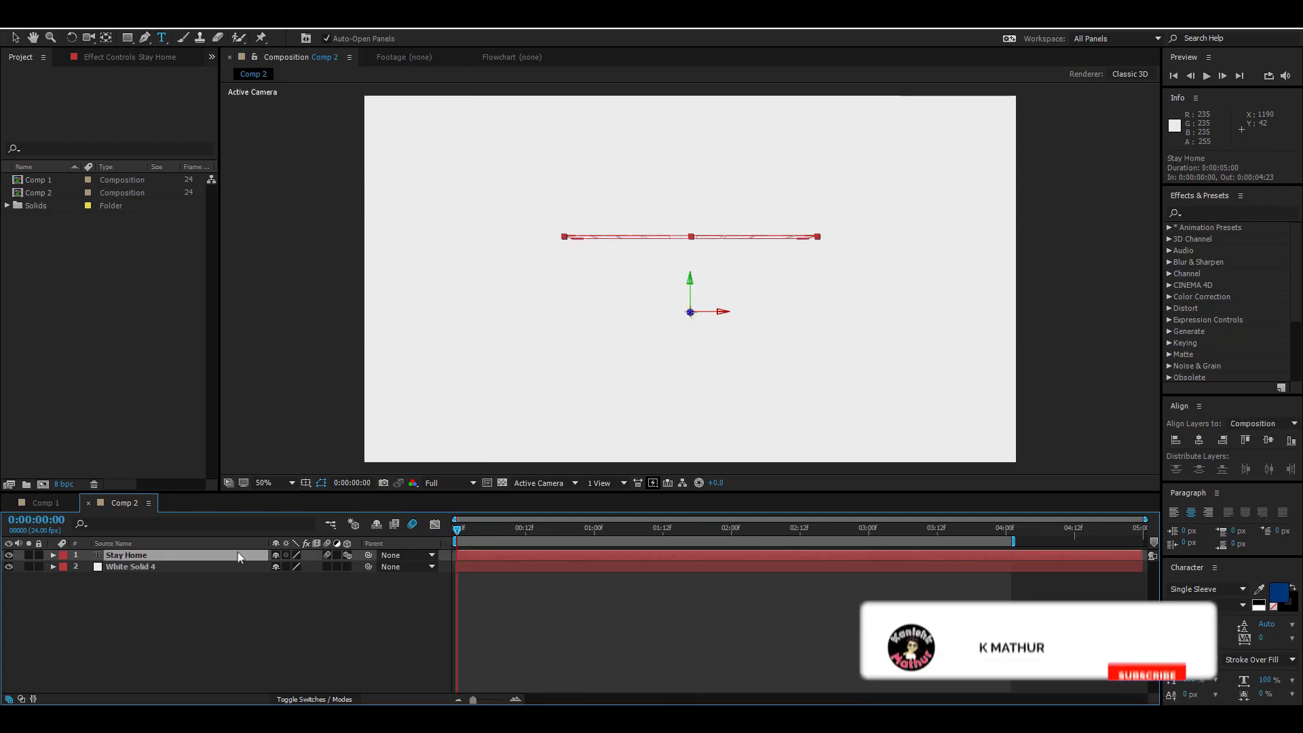
key(space)
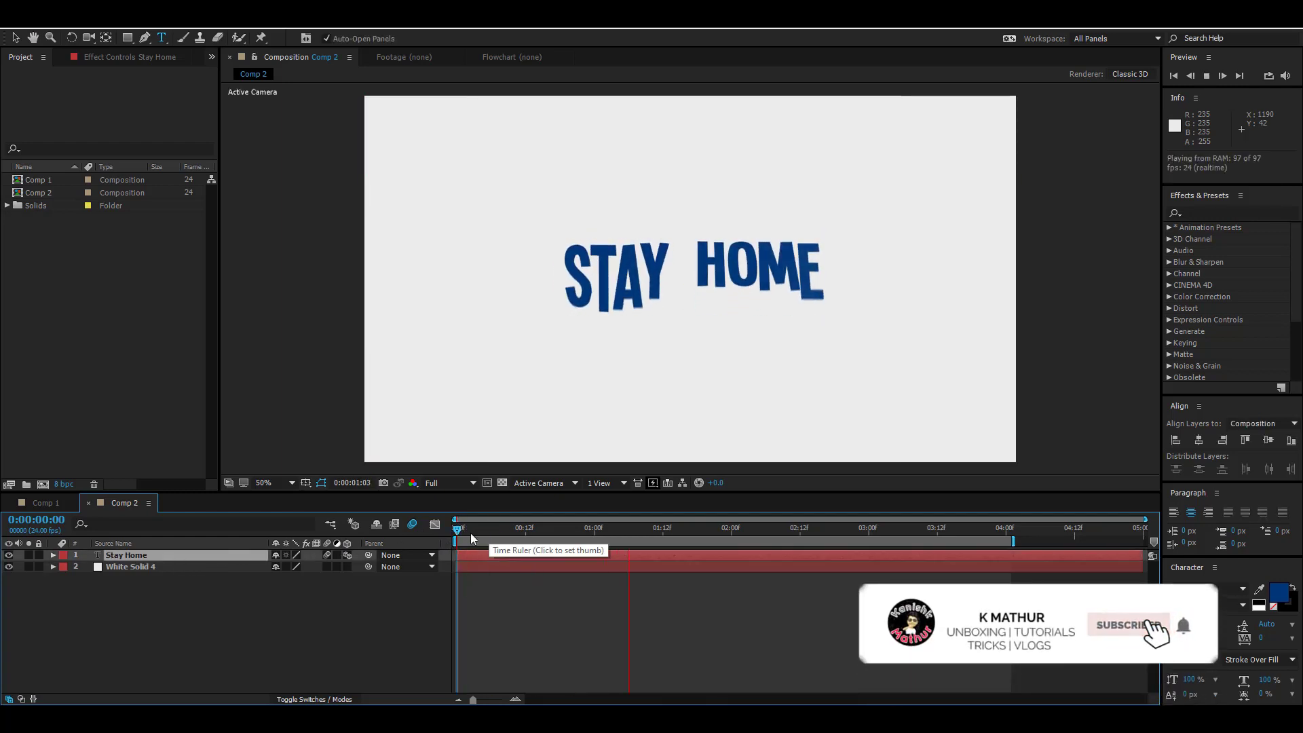
key(space)
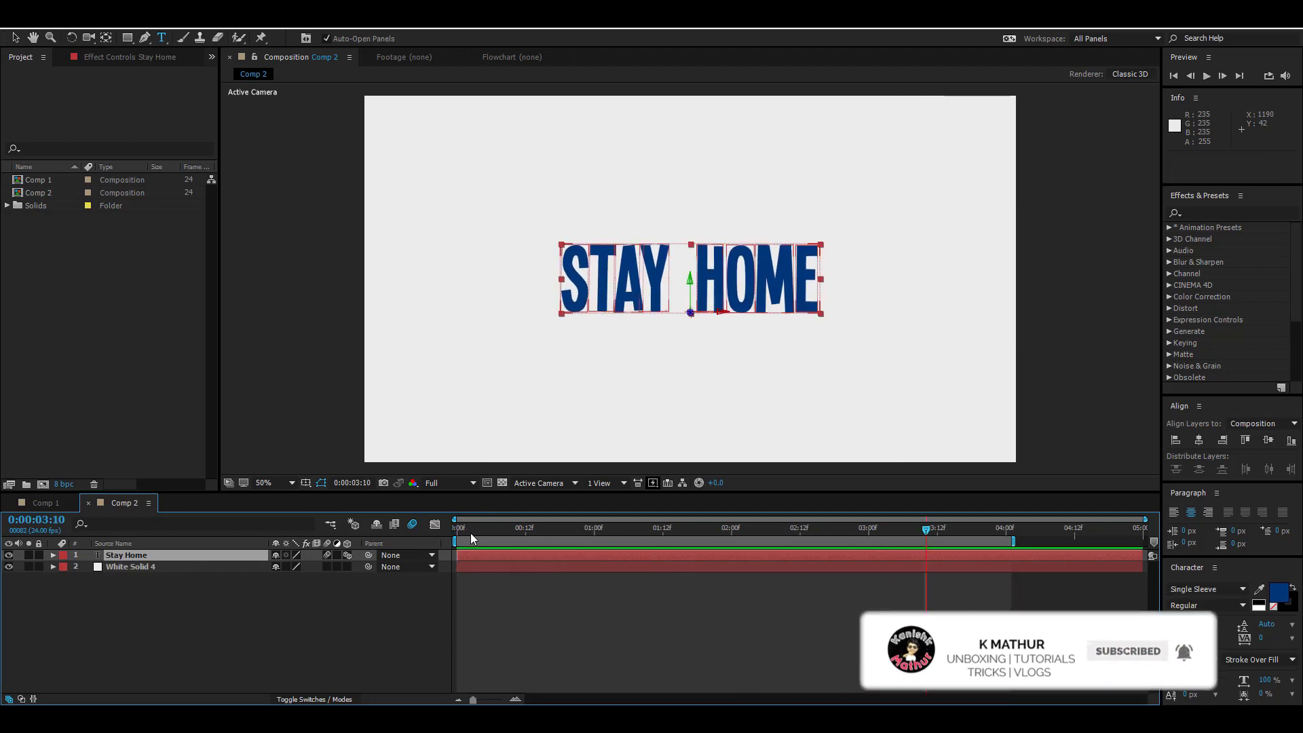